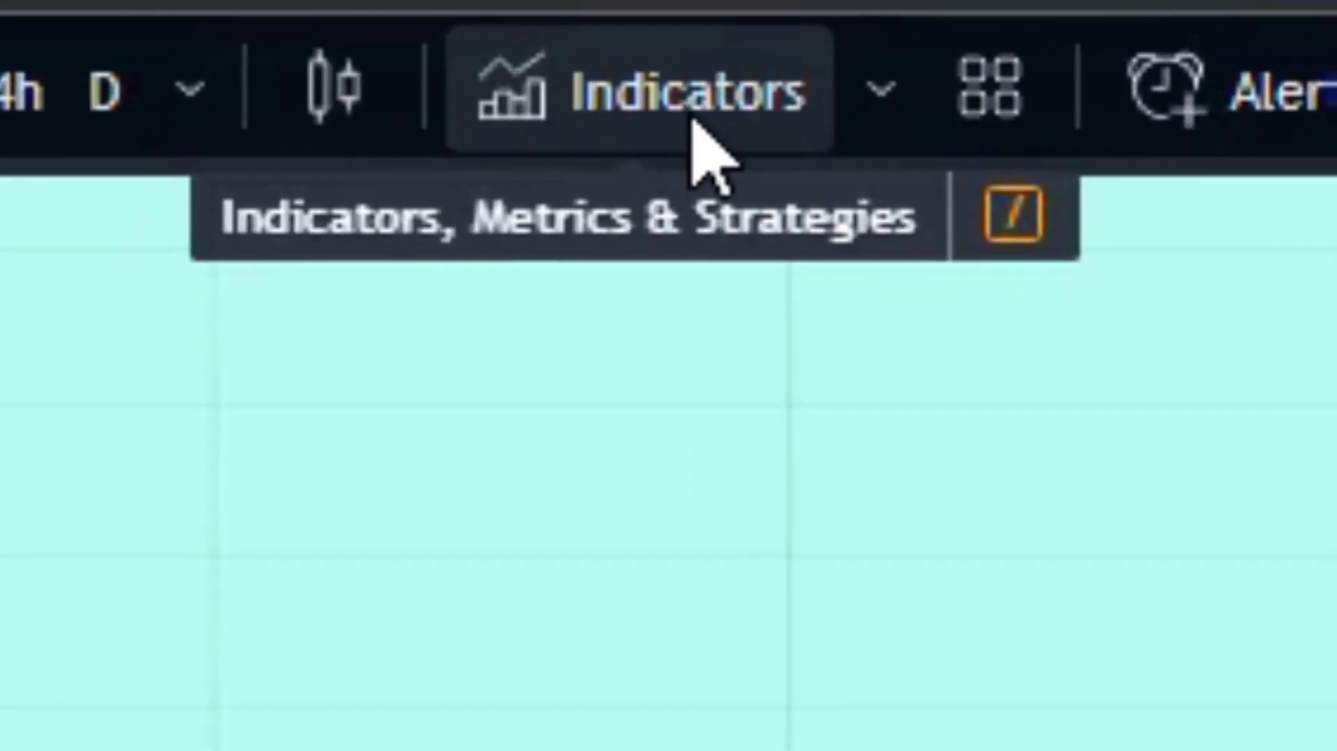
Step: Search the indicators for "10 IN 1 DIFFERENT MOVING AVERAGES" and add the matching script to the BTCUSDT chart
click(616, 78)
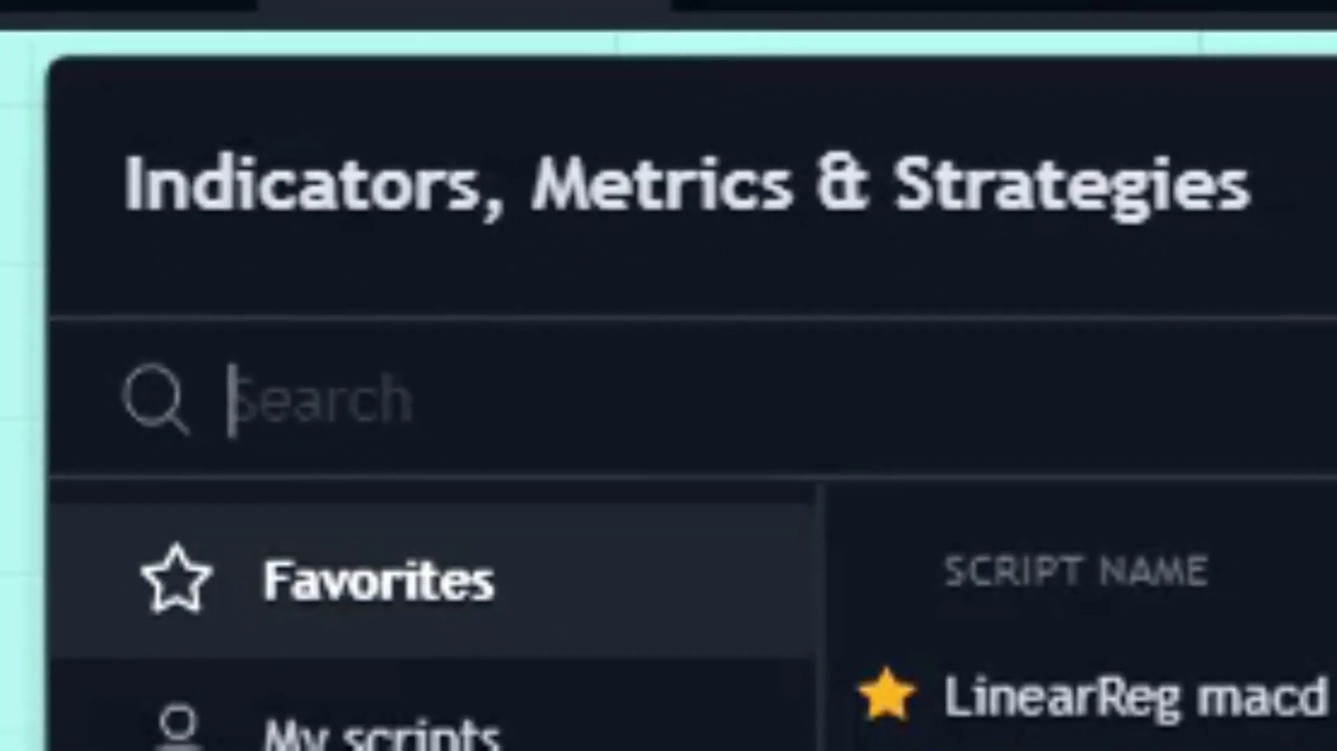
text(10 IN 1)
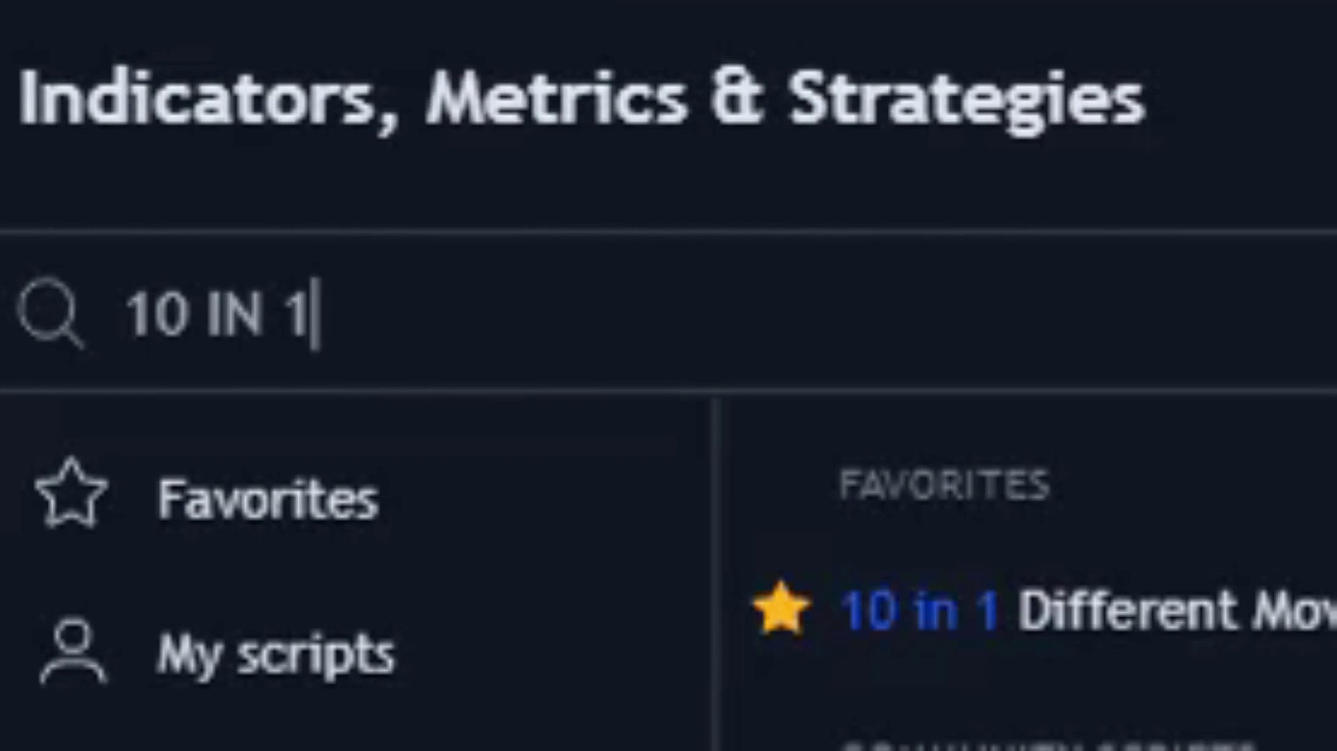
text( DIFFERENT MO)
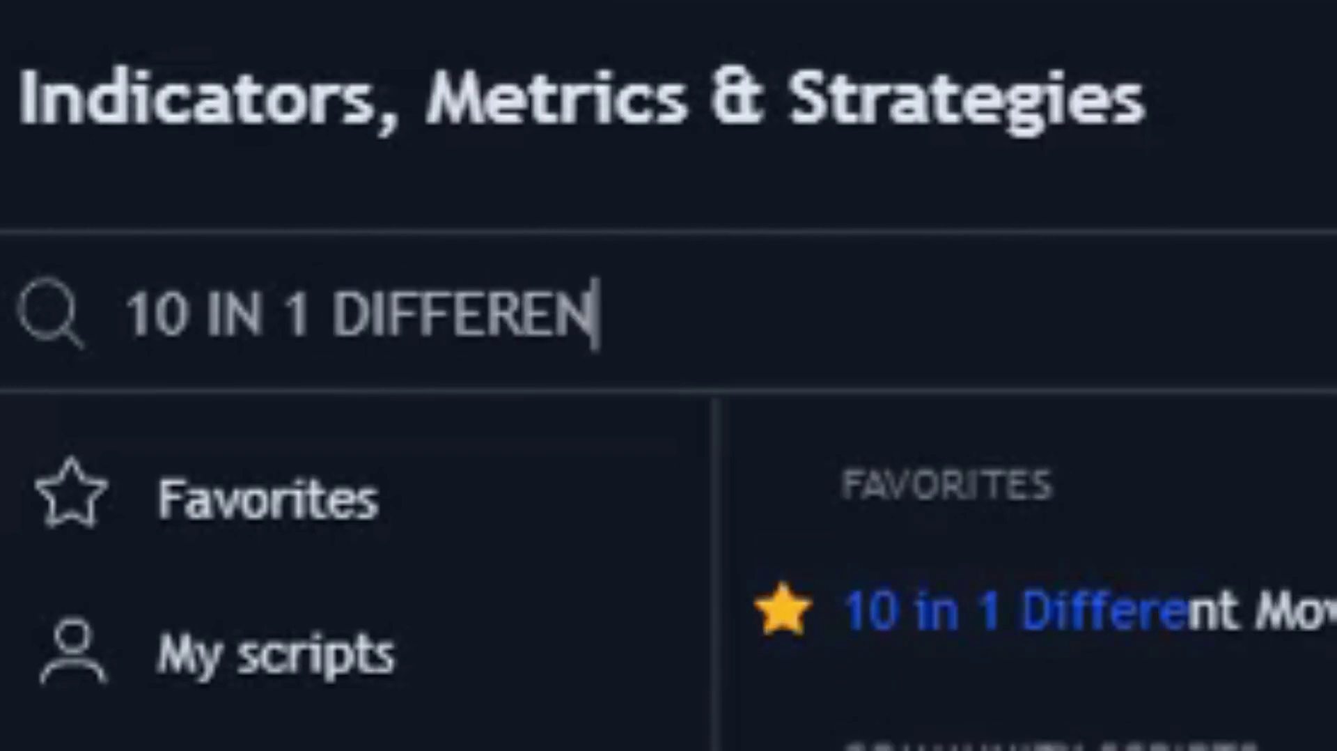
text(VING )
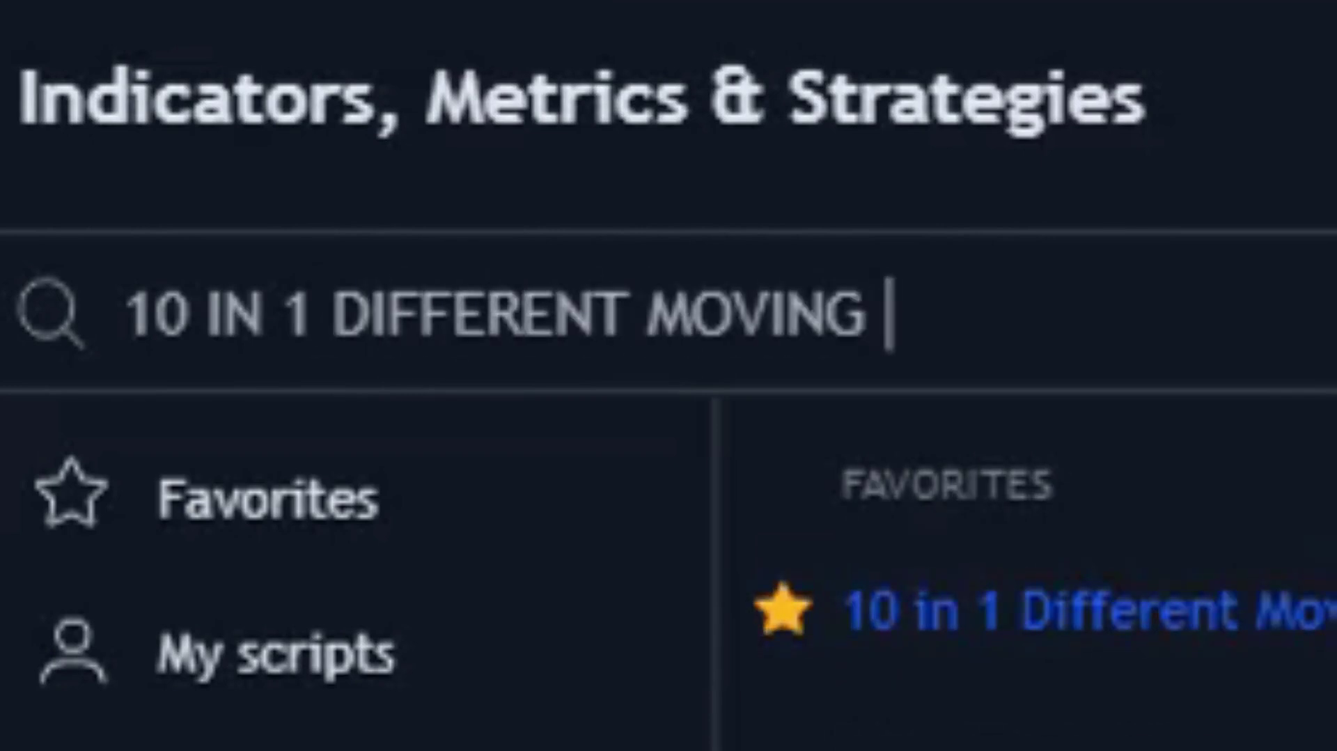
text(AVERAGES)
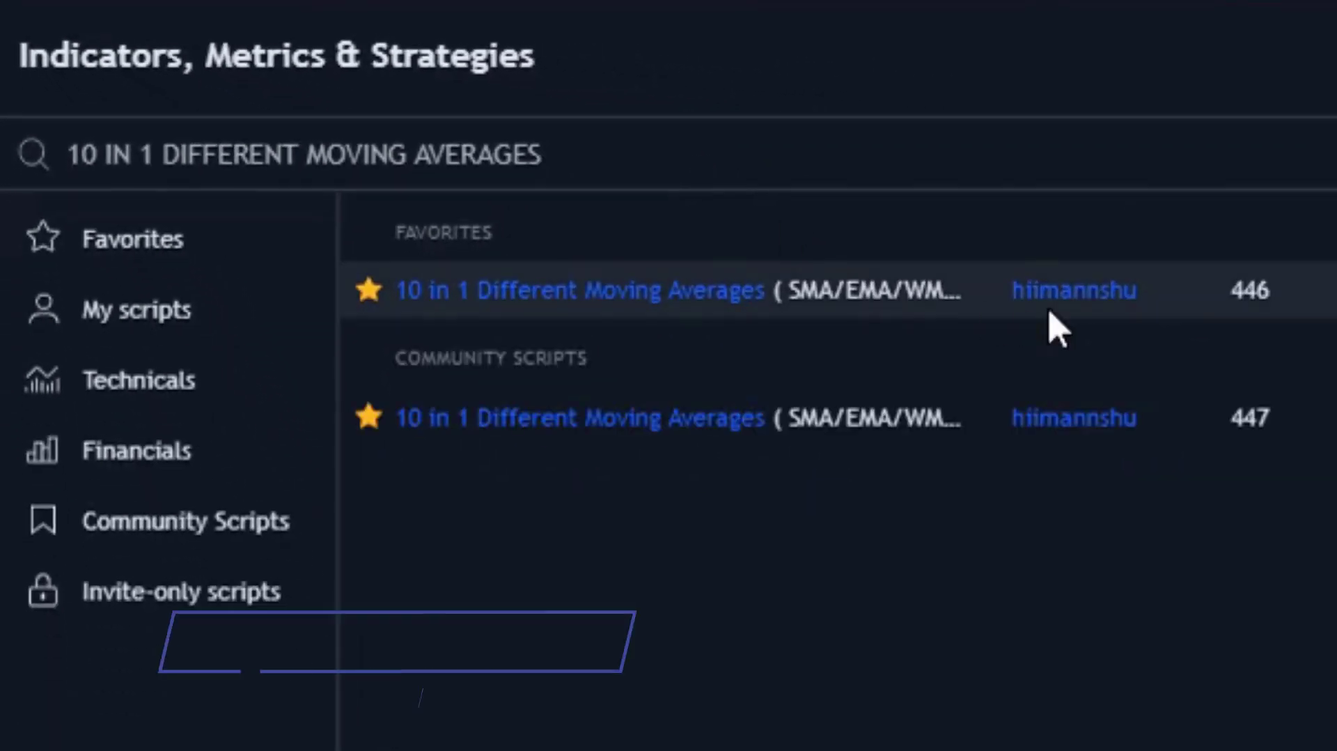
click(552, 308)
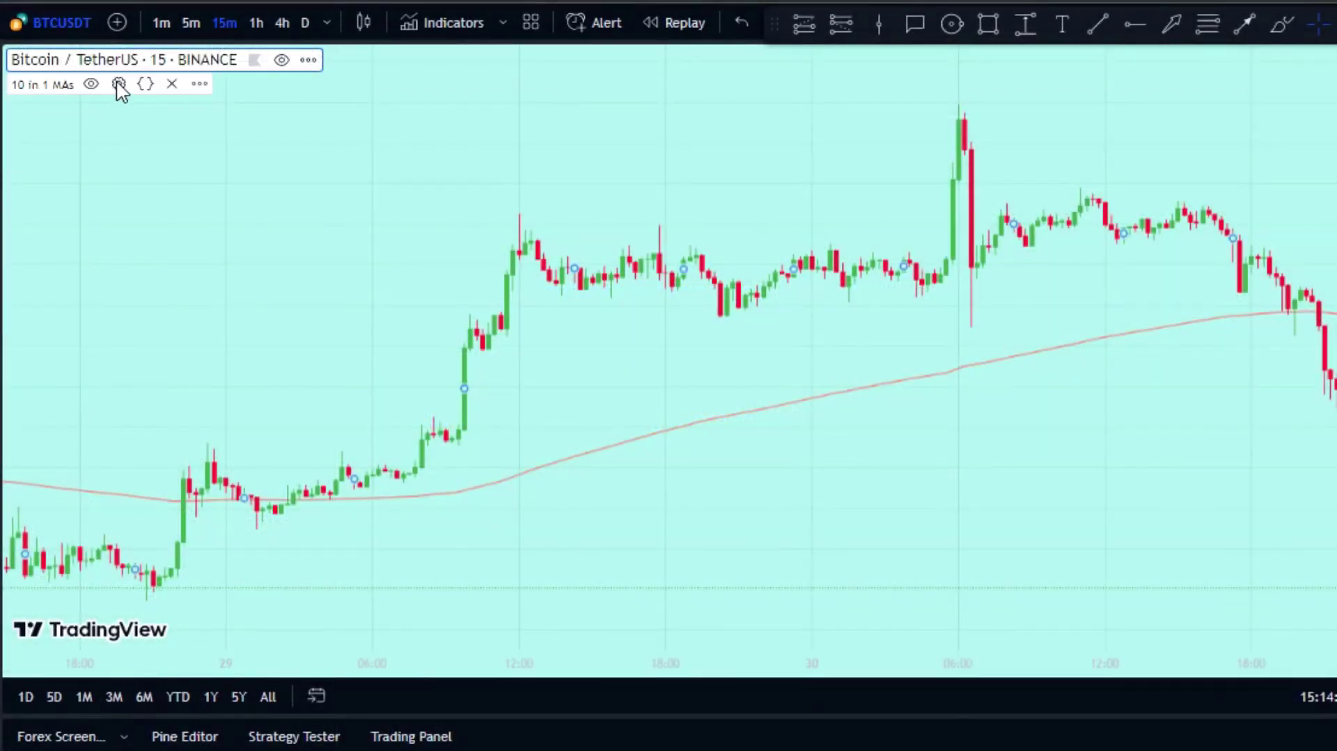
Step: Configure MA 1 of the 10 in 1 MAs indicator as an RMA on the 1 Hour timeframe, coloured black
click(119, 84)
click(630, 98)
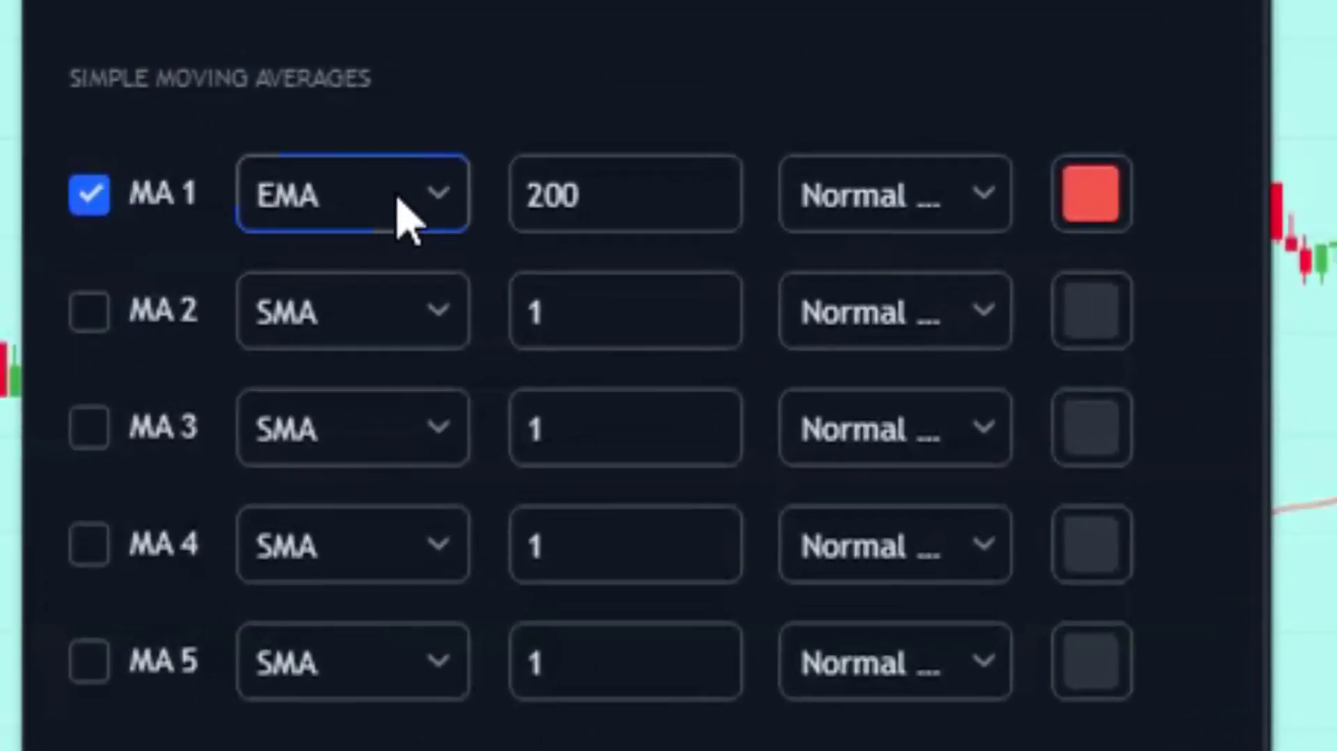
click(407, 217)
click(313, 289)
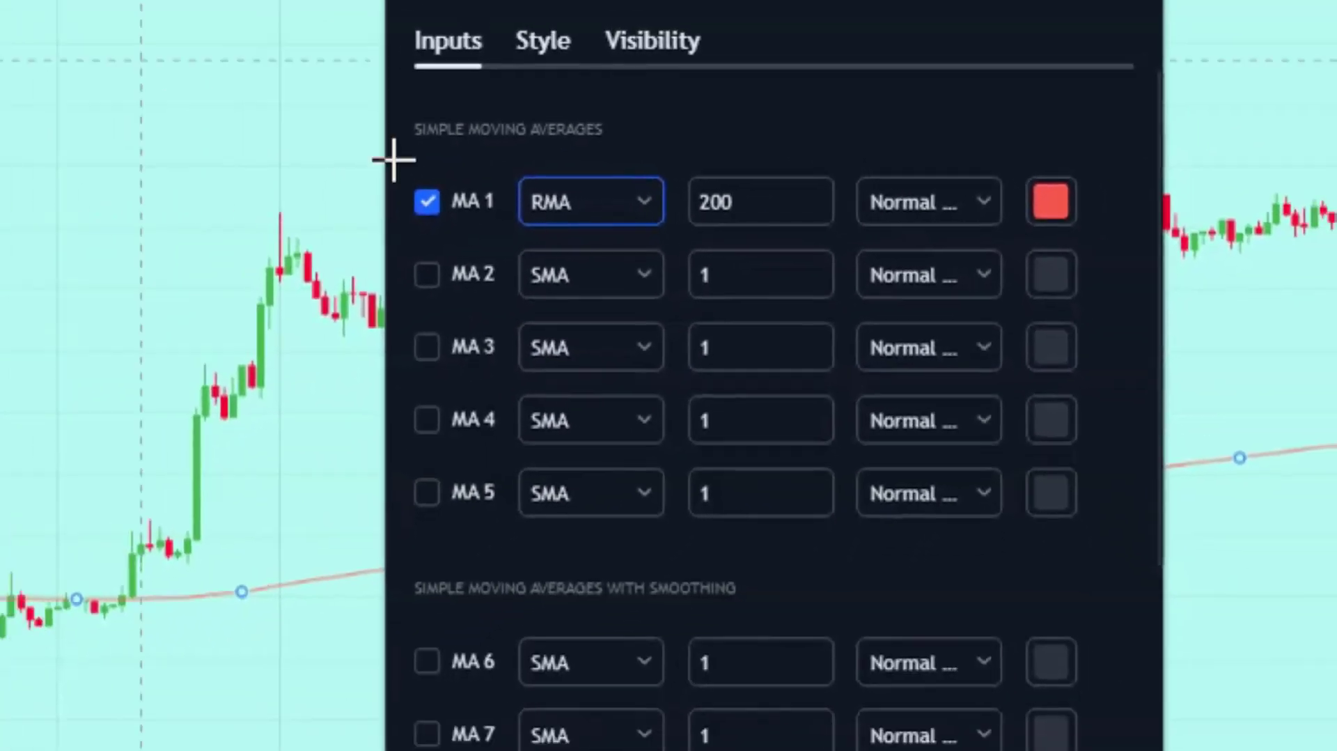
click(980, 202)
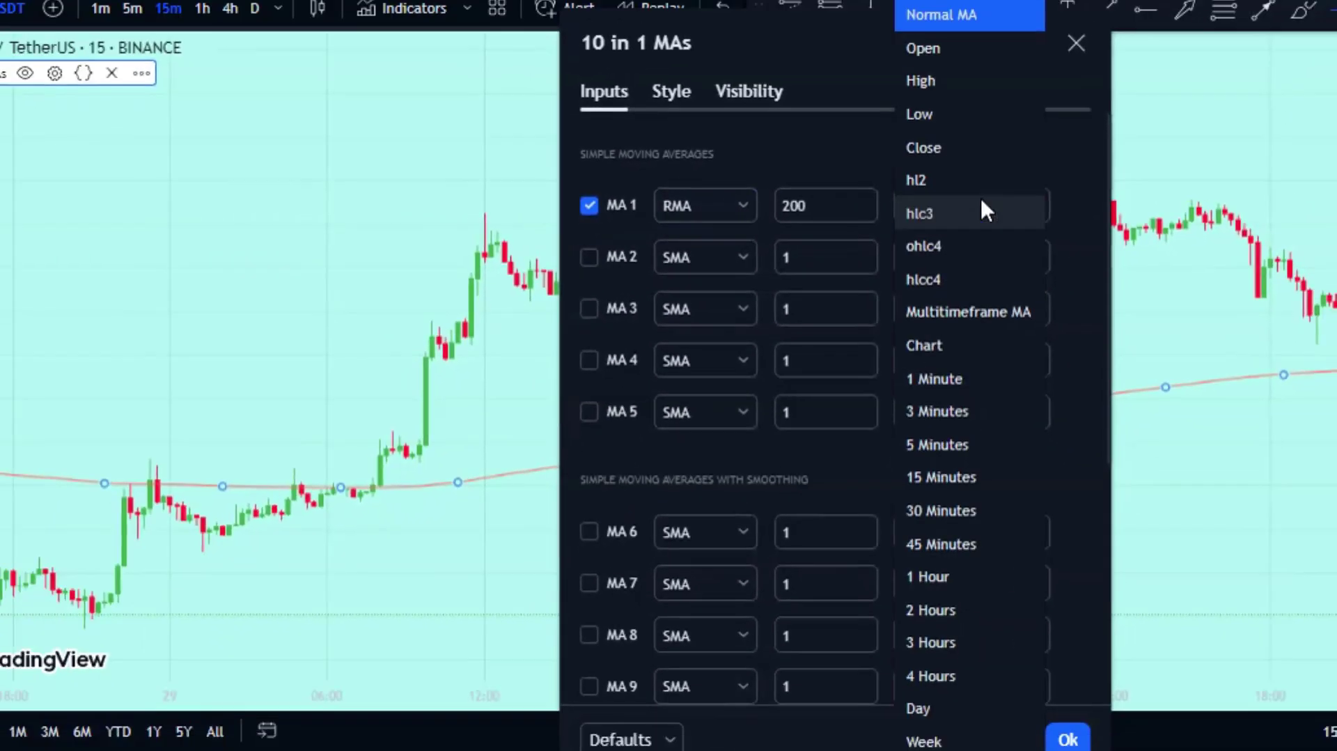
click(955, 552)
click(1029, 204)
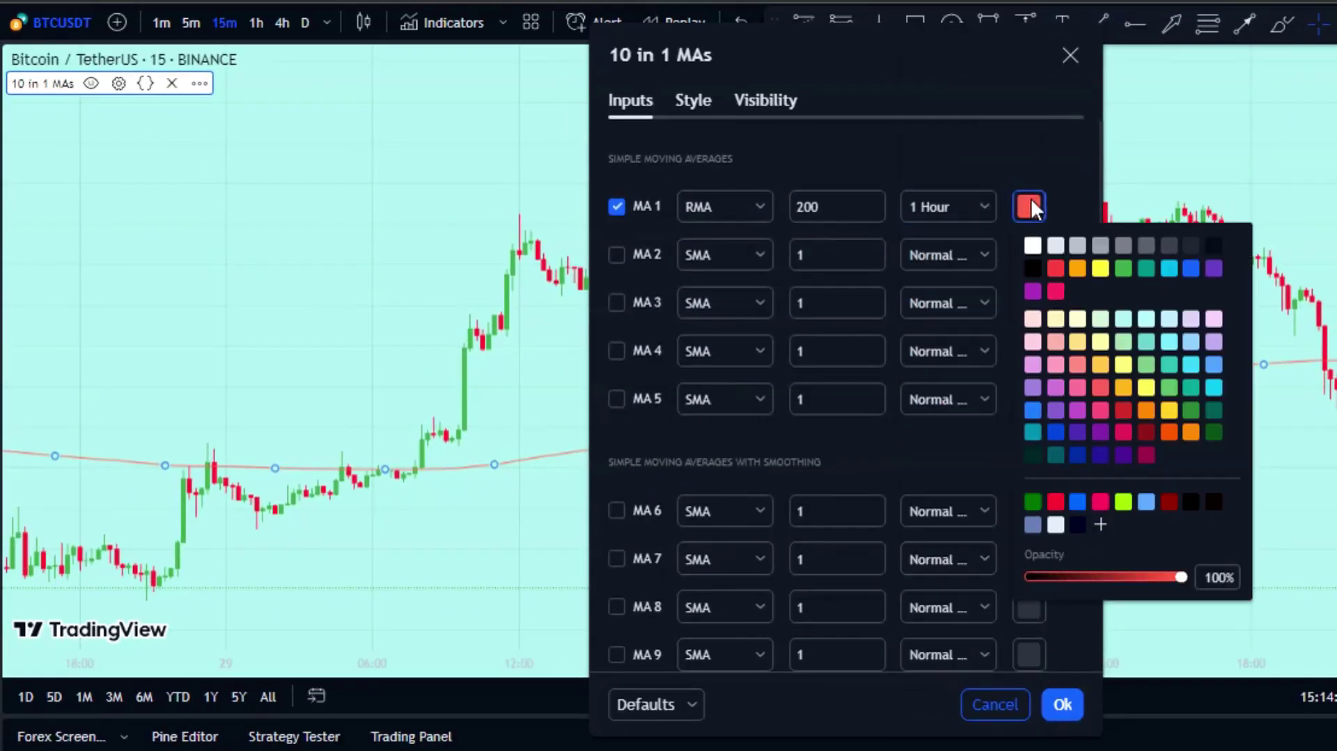
click(1038, 134)
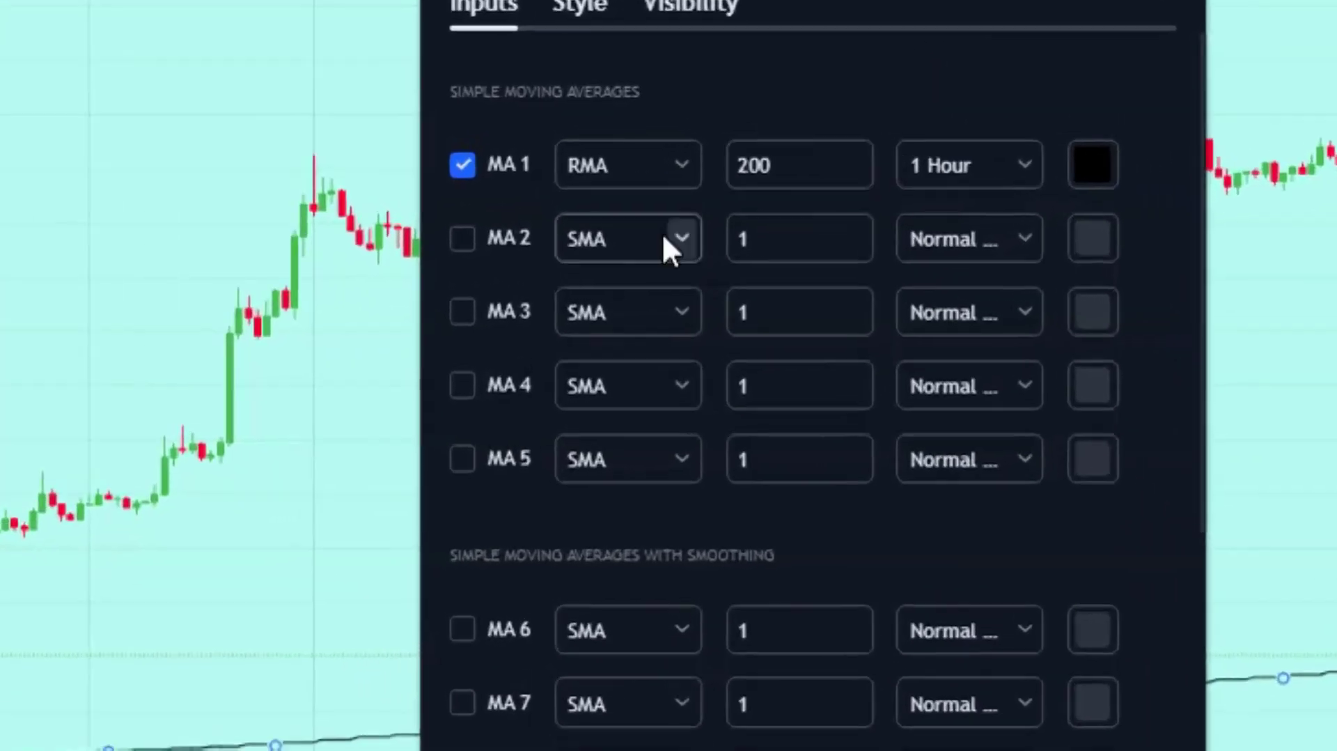
Step: Enable MA 2 as an EMA with a length of 200 and colour it blue
click(616, 255)
click(336, 216)
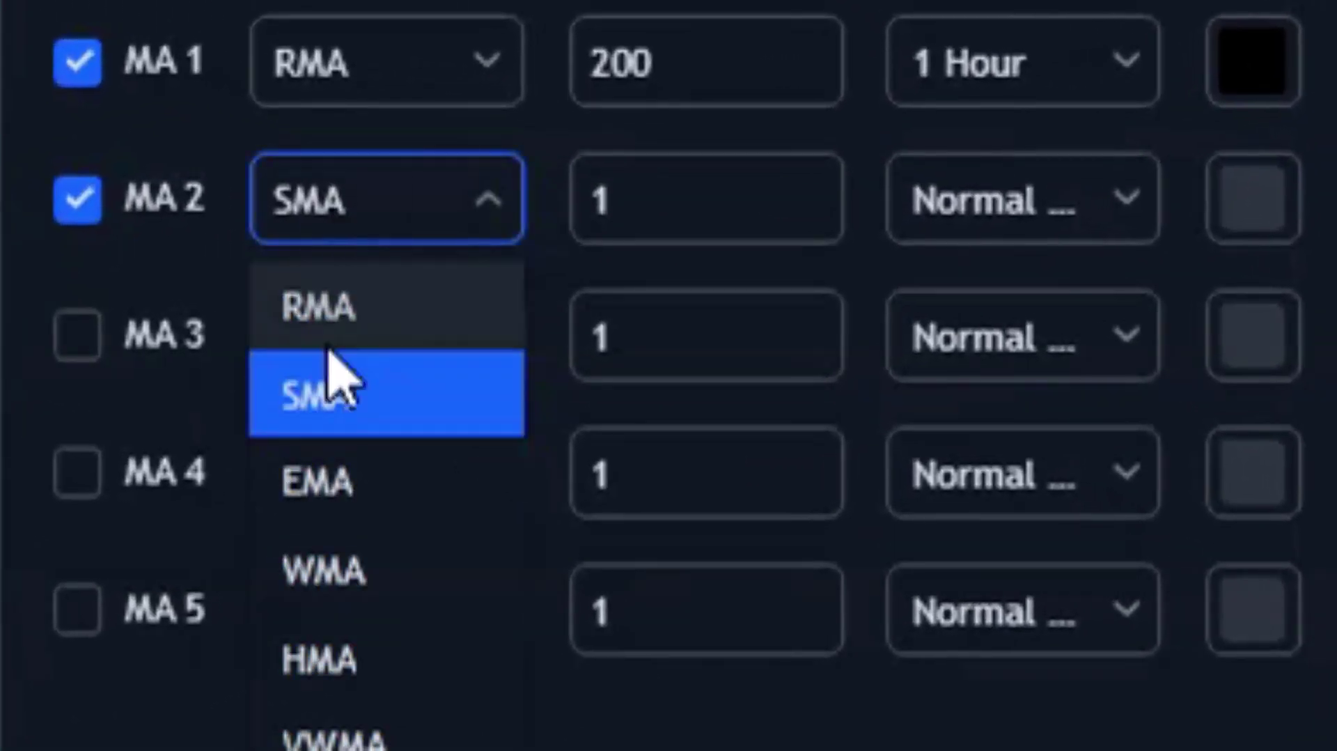
click(327, 471)
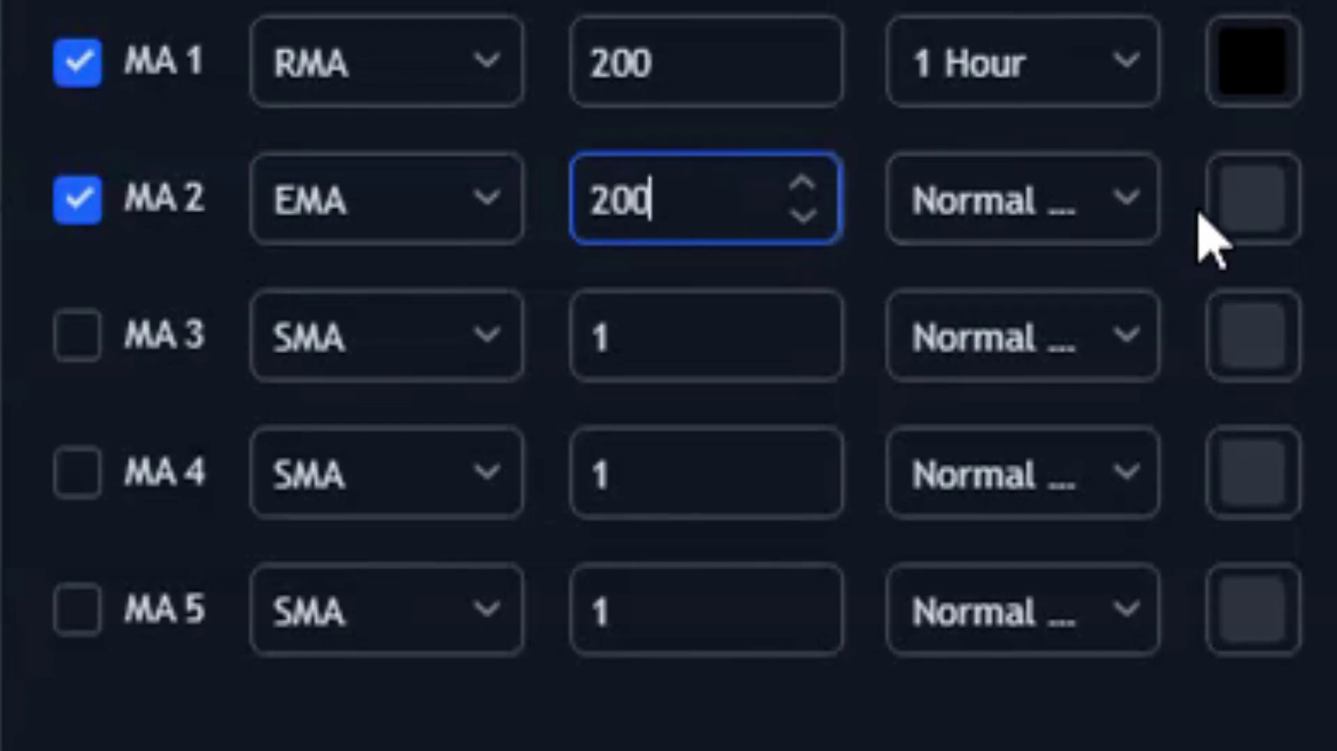
click(1252, 198)
click(845, 223)
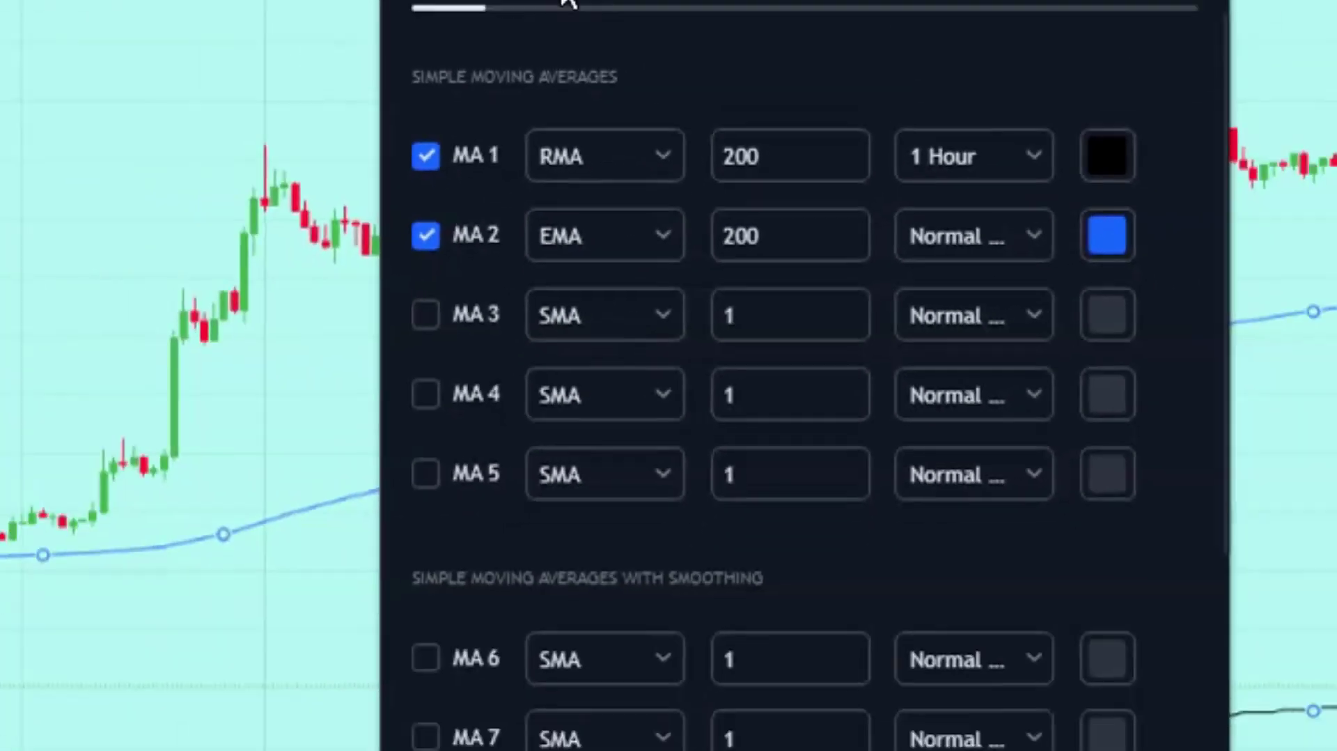
Step: Set the MA 1 line in the indicator's style settings to the third thickness level
click(695, 98)
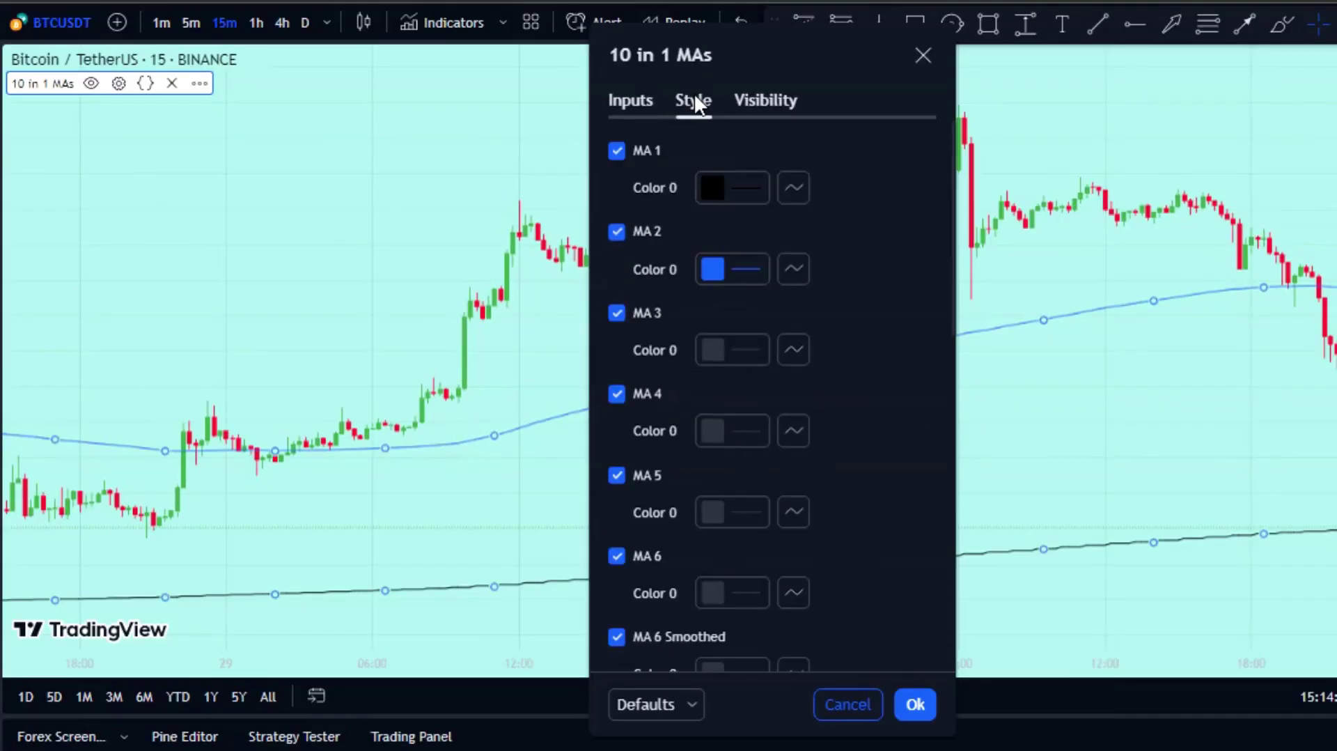
click(745, 197)
click(839, 615)
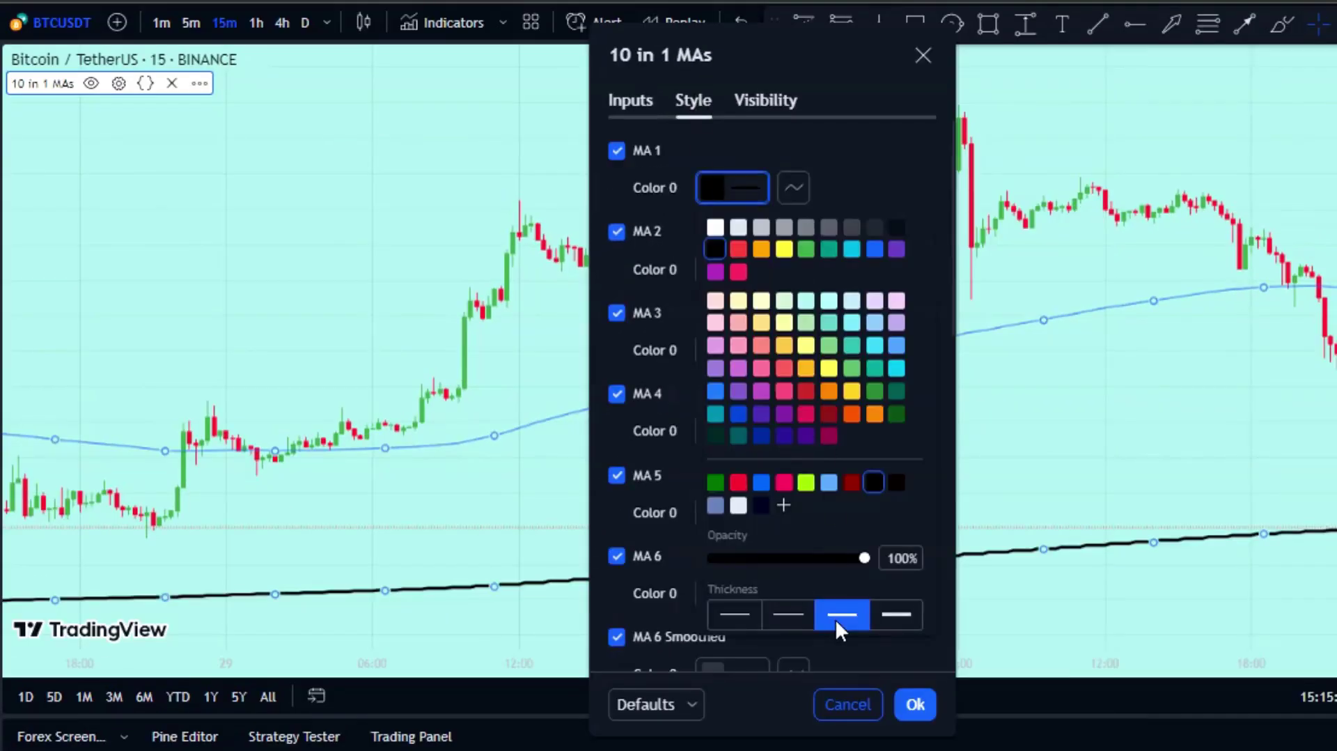
click(882, 160)
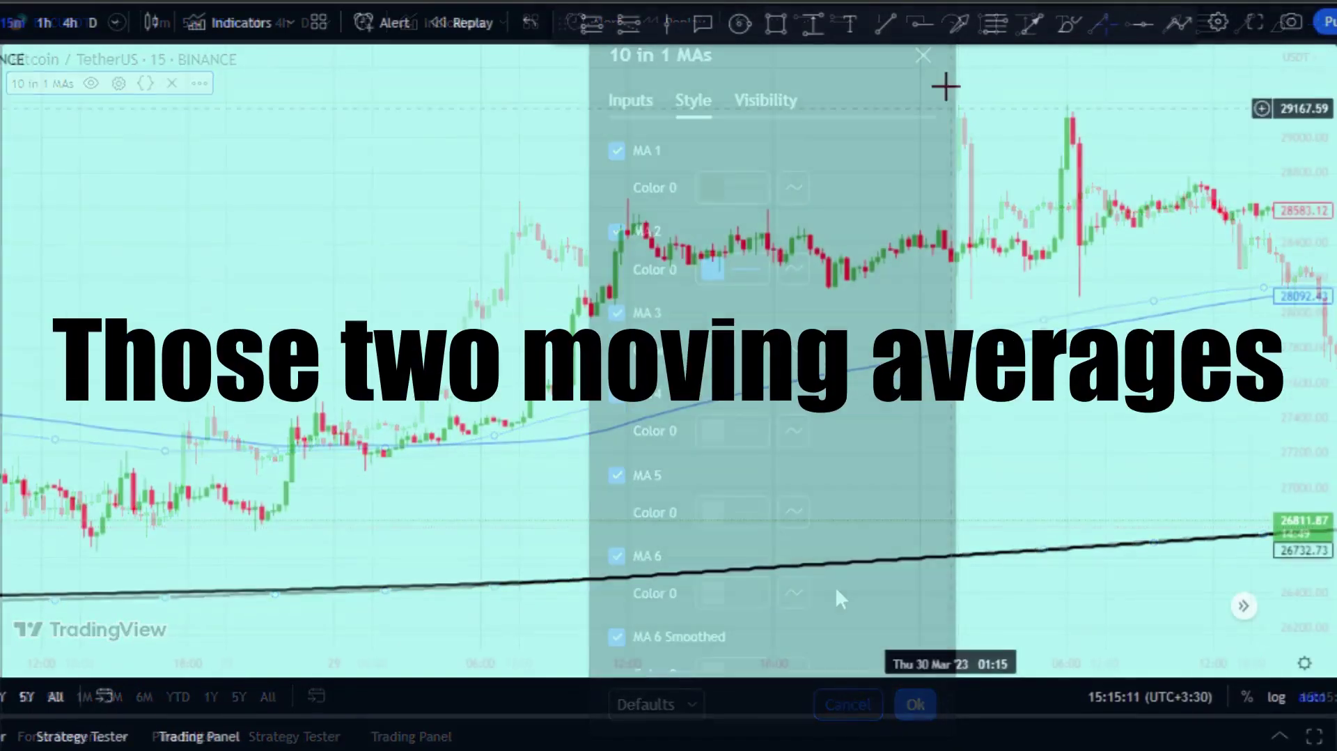
Step: Draw a path along the price swings of the 29–30 March rally, ending at the last pullback
click(1179, 22)
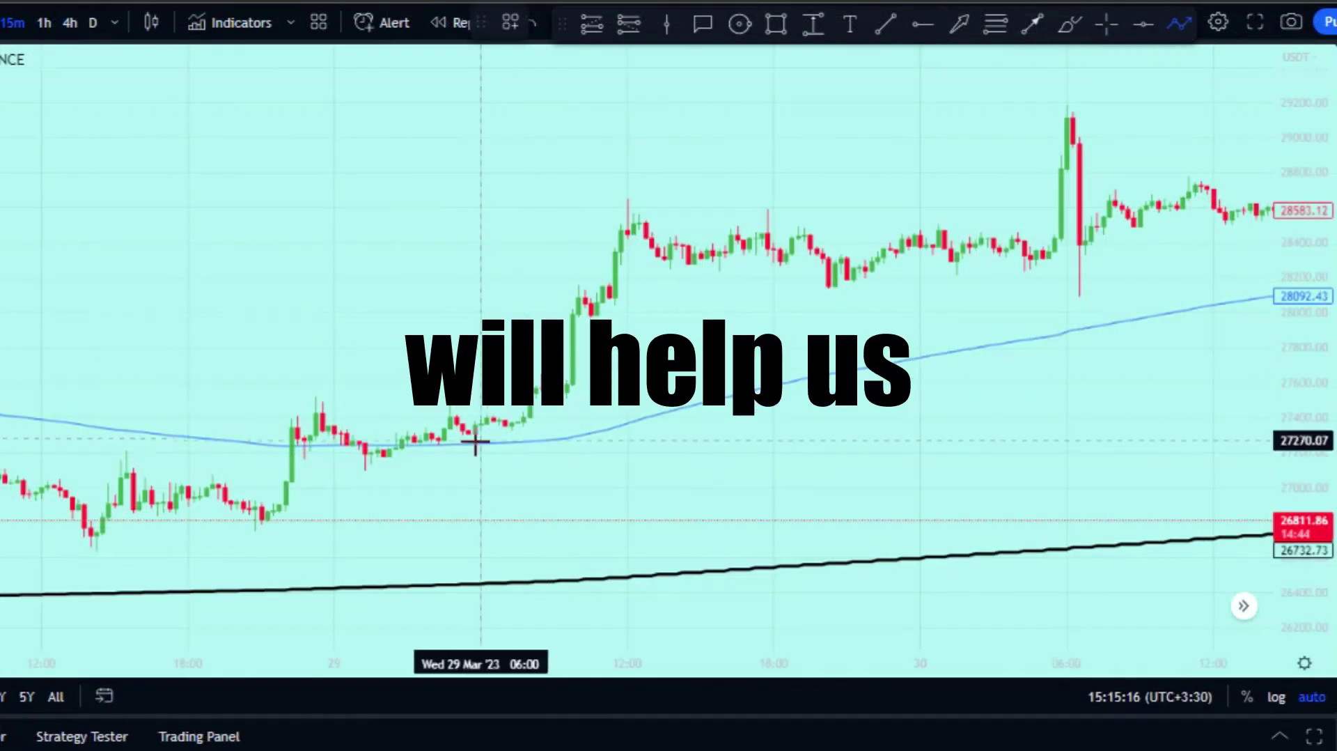
click(443, 433)
click(650, 212)
click(865, 292)
click(1076, 115)
click(1089, 249)
double_click(1226, 221)
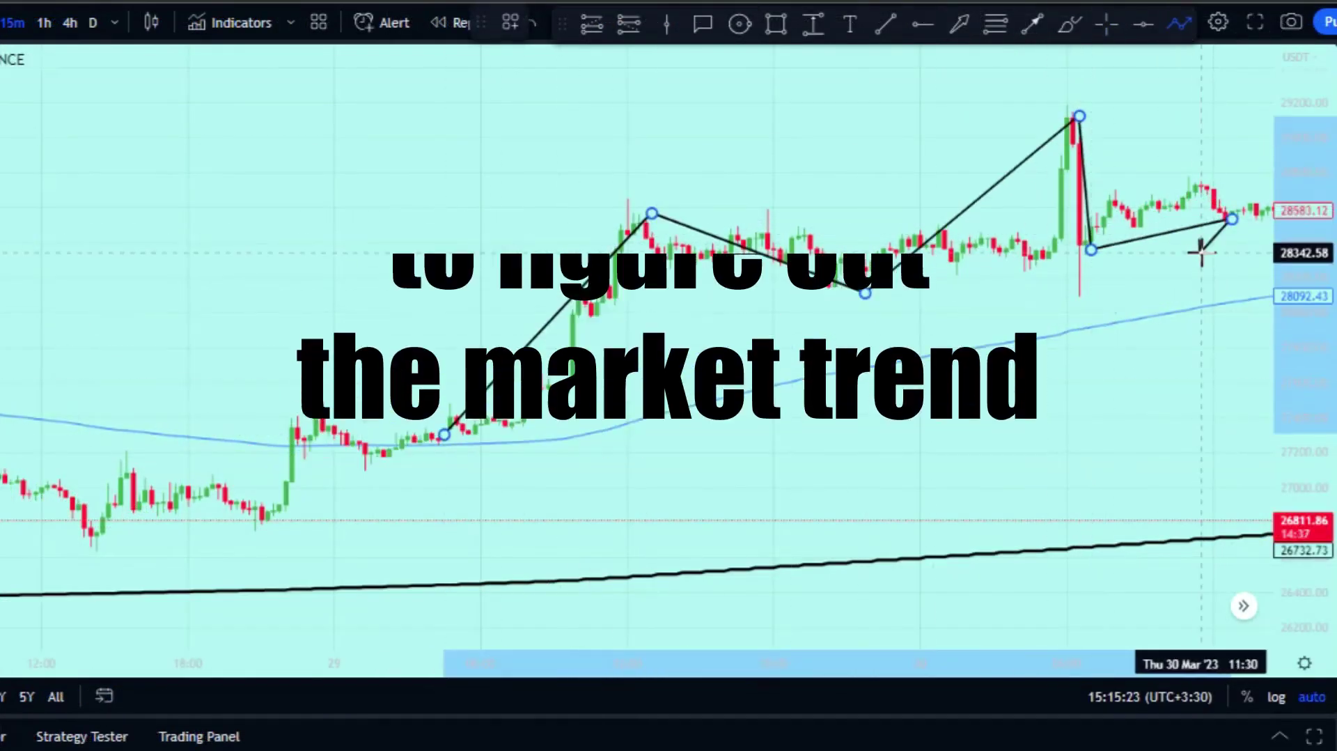
Step: Place a text note above the rally reading "UPTREND:" with "PRICE ABOVE MA1 AND MA2" on the second line
click(849, 23)
click(290, 129)
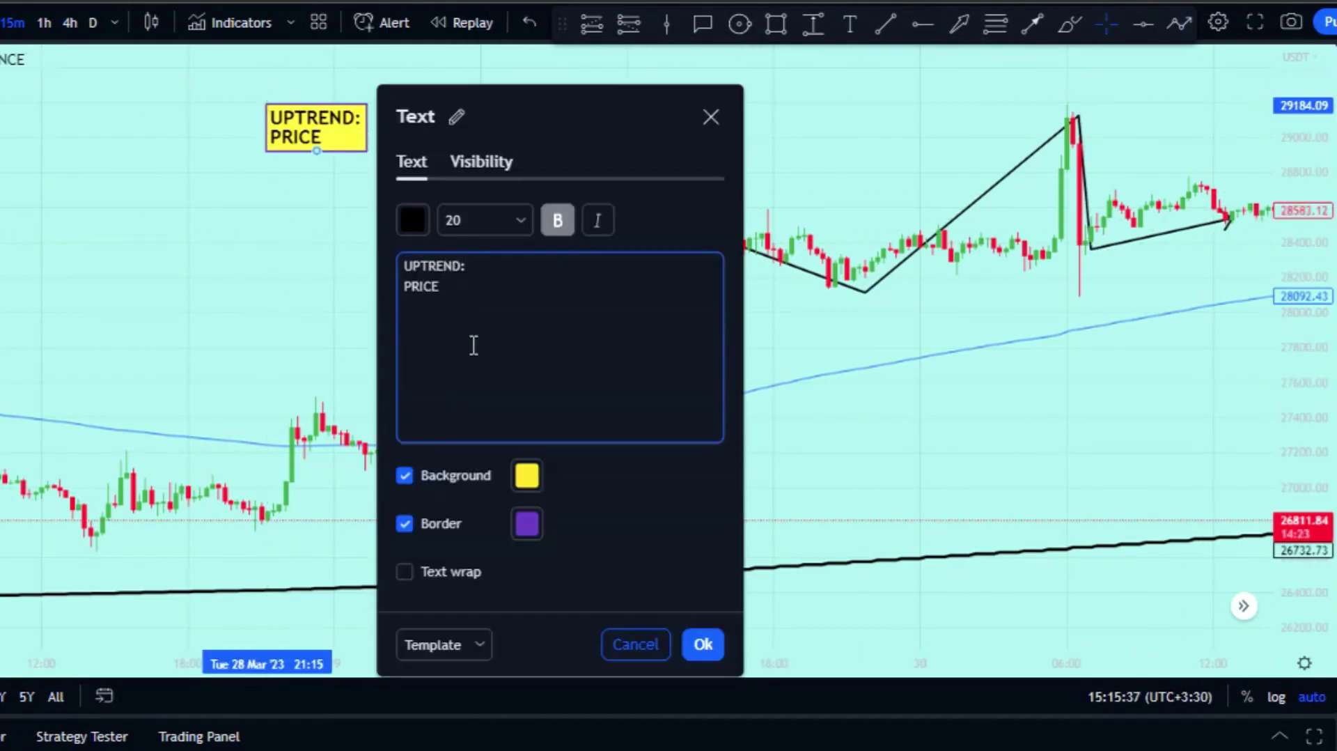
text(MA1 AND MA2)
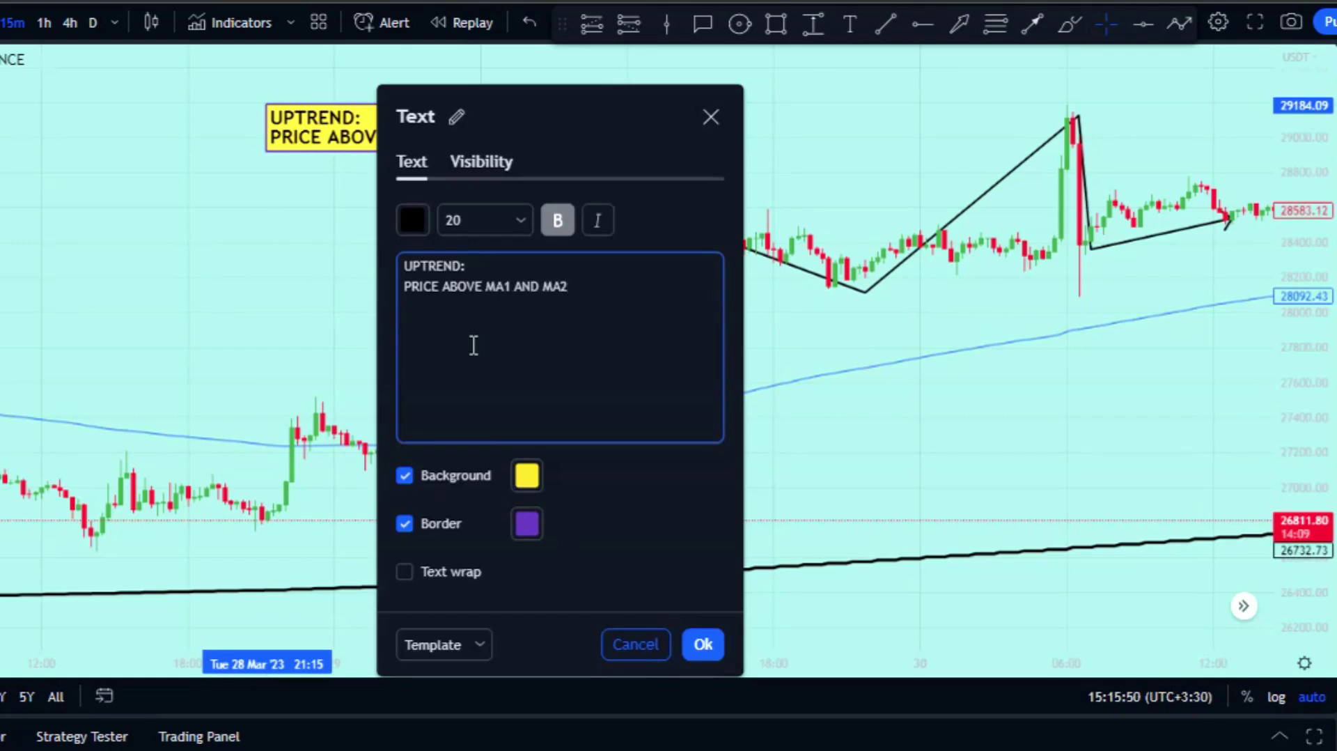
click(702, 644)
Step: Add an arrow marker pointing to the black moving average and label it "MA1"
click(959, 23)
drag(518, 552, 475, 582)
text(MA1)
click(704, 530)
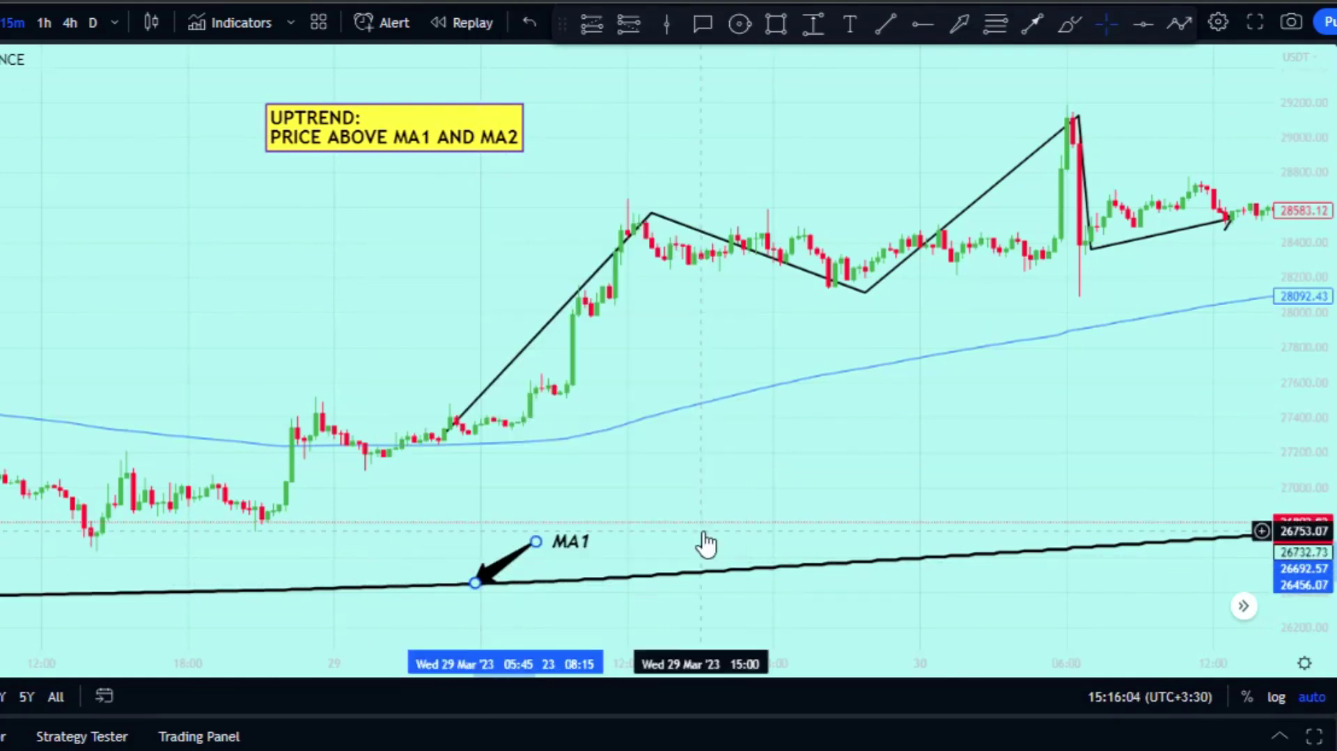
Step: Add an arrow marker pointing to the blue moving average and label it "MA2"
click(959, 23)
drag(662, 477, 619, 437)
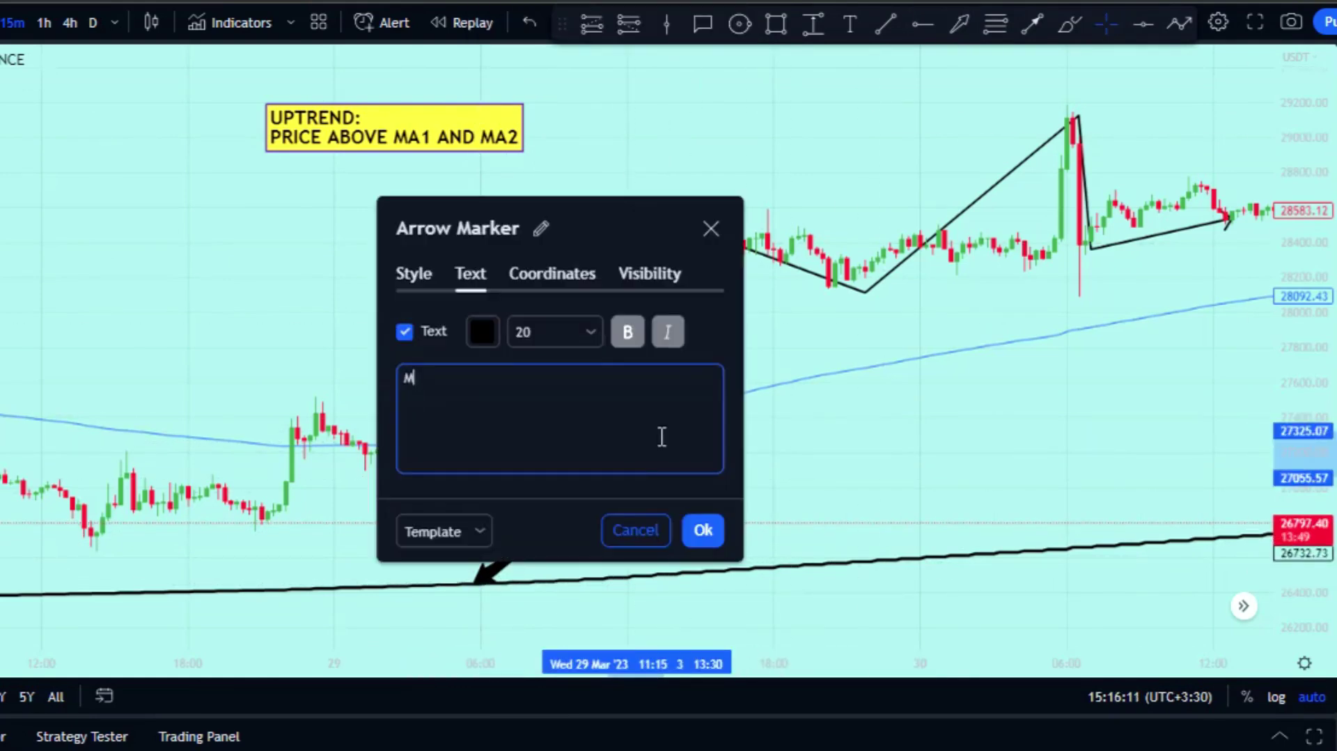
text(MA2)
click(719, 529)
Step: Draw a rising arrow above the first leg of the rally and label it "UPTREND"
click(1032, 23)
drag(450, 271, 688, 170)
double_click(669, 188)
text(UPTREND)
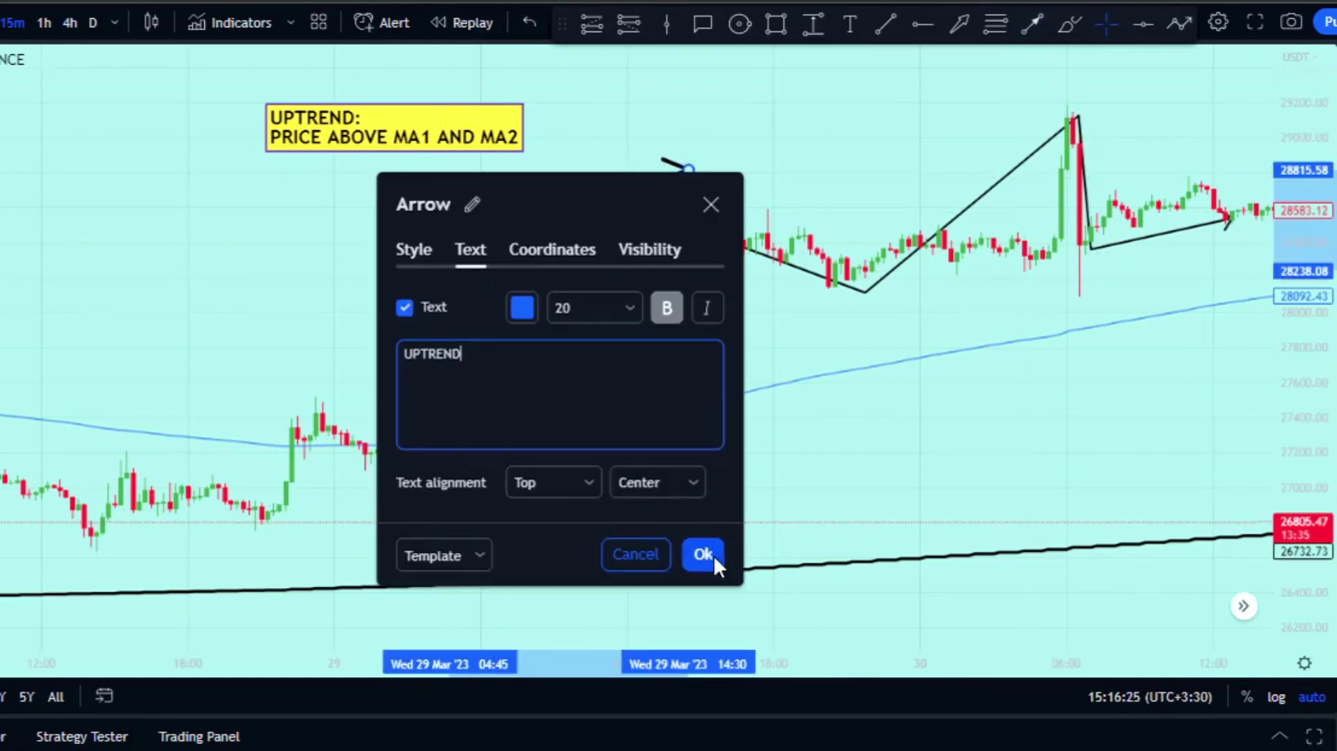
click(703, 555)
Step: Set the font size of the rising arrow's label to 28
double_click(607, 195)
click(606, 304)
click(567, 561)
click(701, 553)
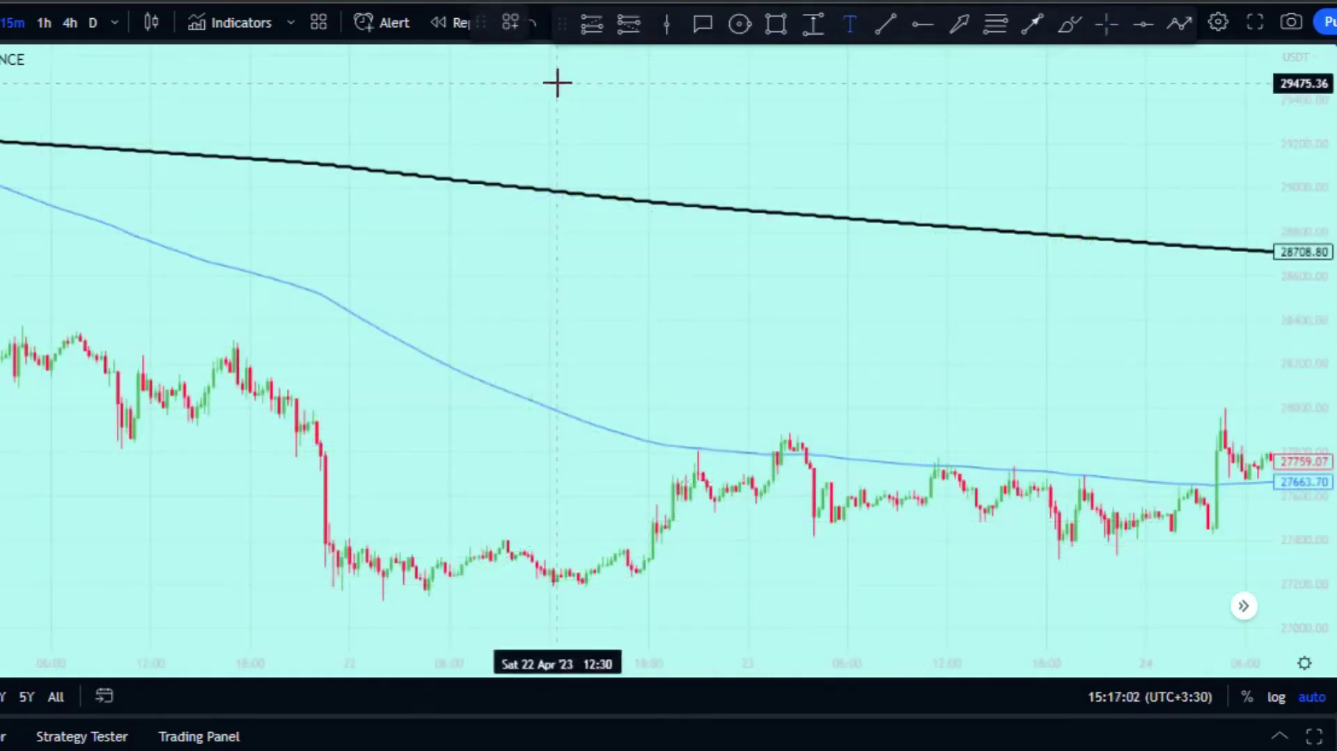
Step: Place a text note above the falling averages reading "DOWNTREND:" with "PRICE : BELOW MA1 AND MA2" on the second line
click(557, 83)
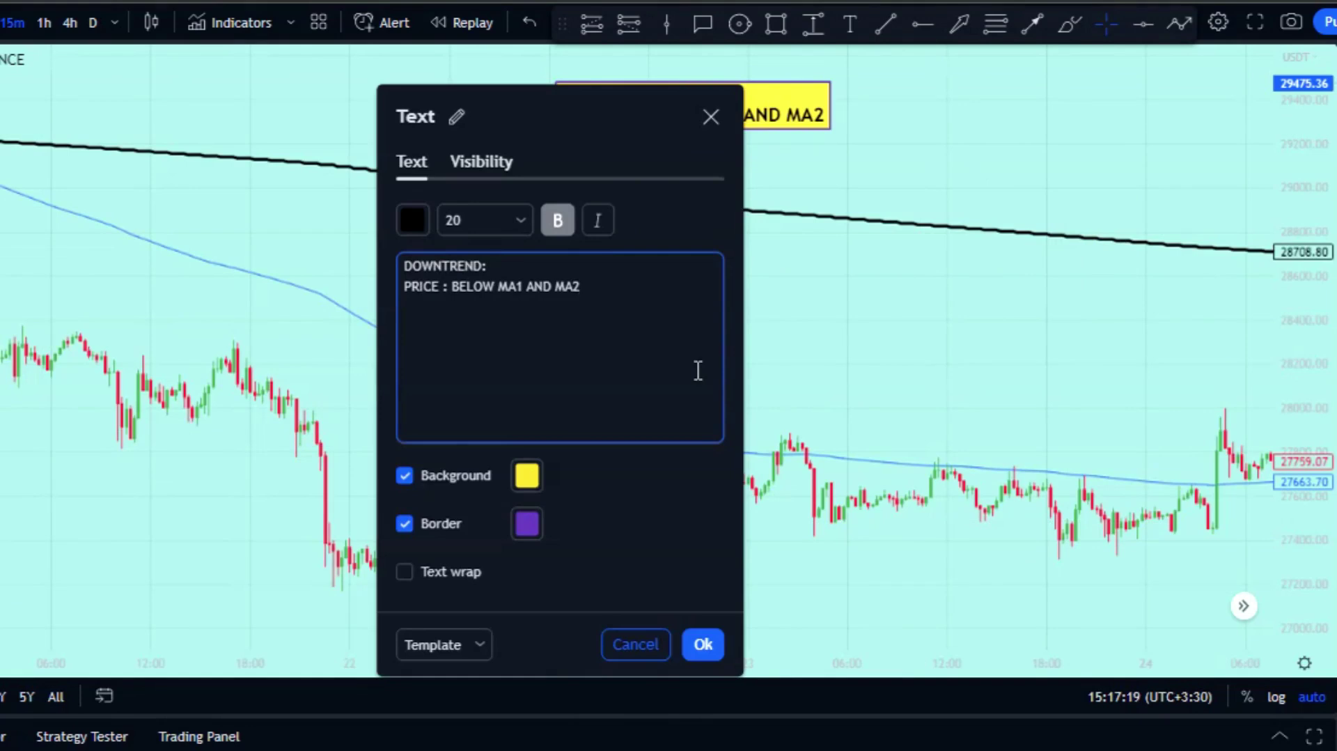
click(703, 643)
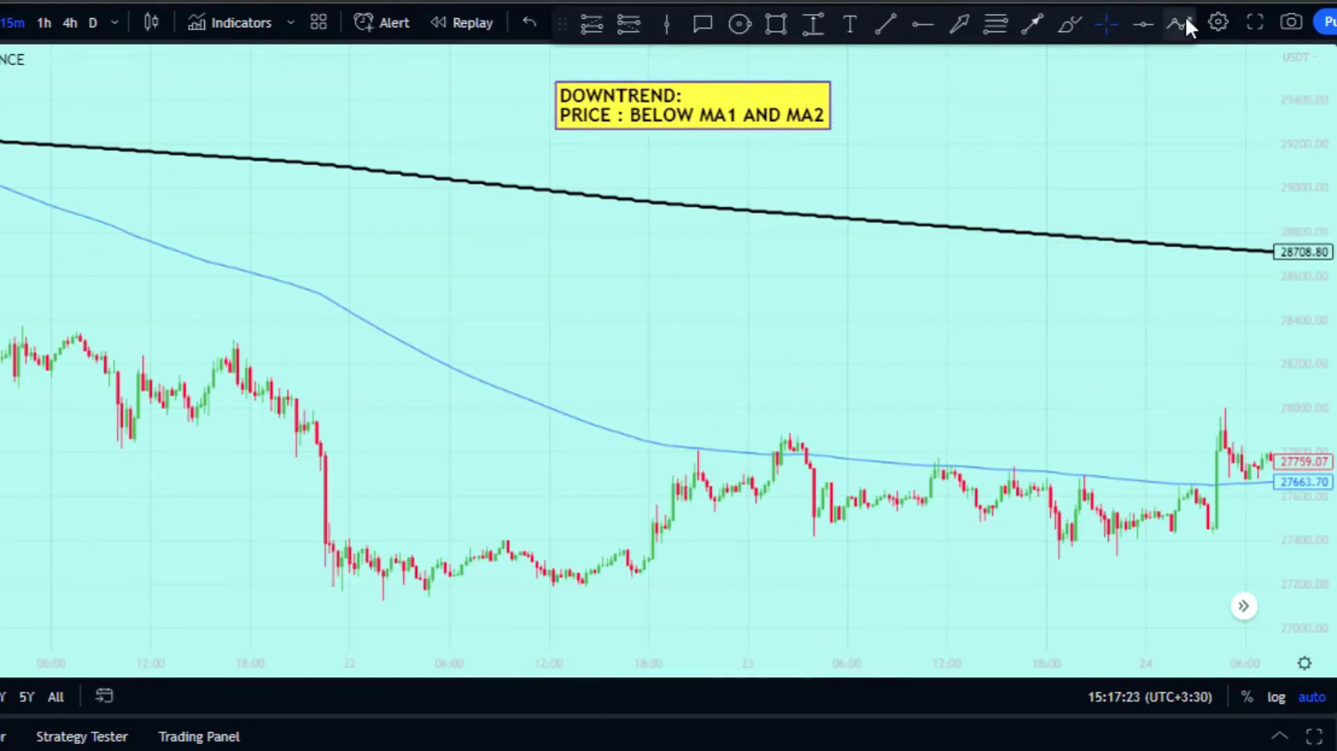
Step: Draw a path along the price swings of the April decline, ending at the last low on 23 April
click(2, 381)
click(75, 344)
click(138, 447)
click(247, 353)
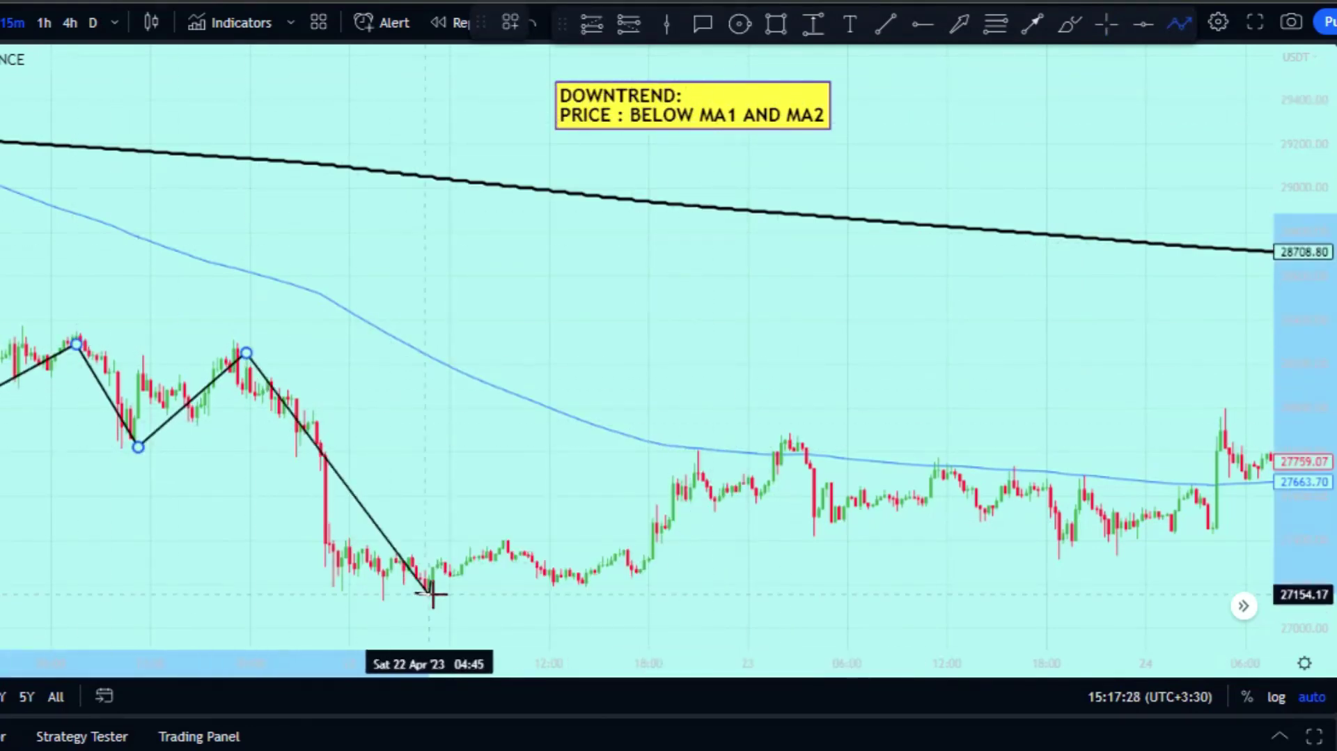
click(457, 596)
click(789, 438)
click(852, 524)
click(947, 469)
click(996, 524)
click(1034, 479)
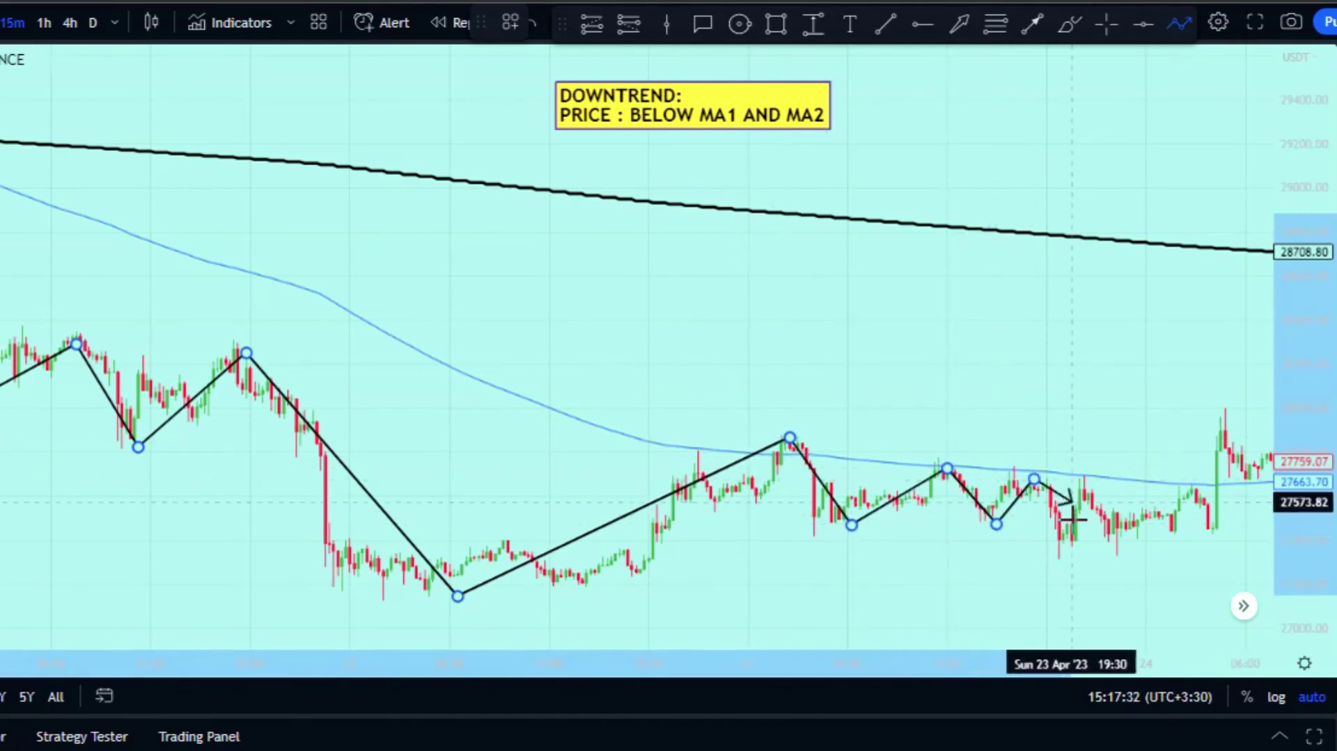
double_click(1124, 556)
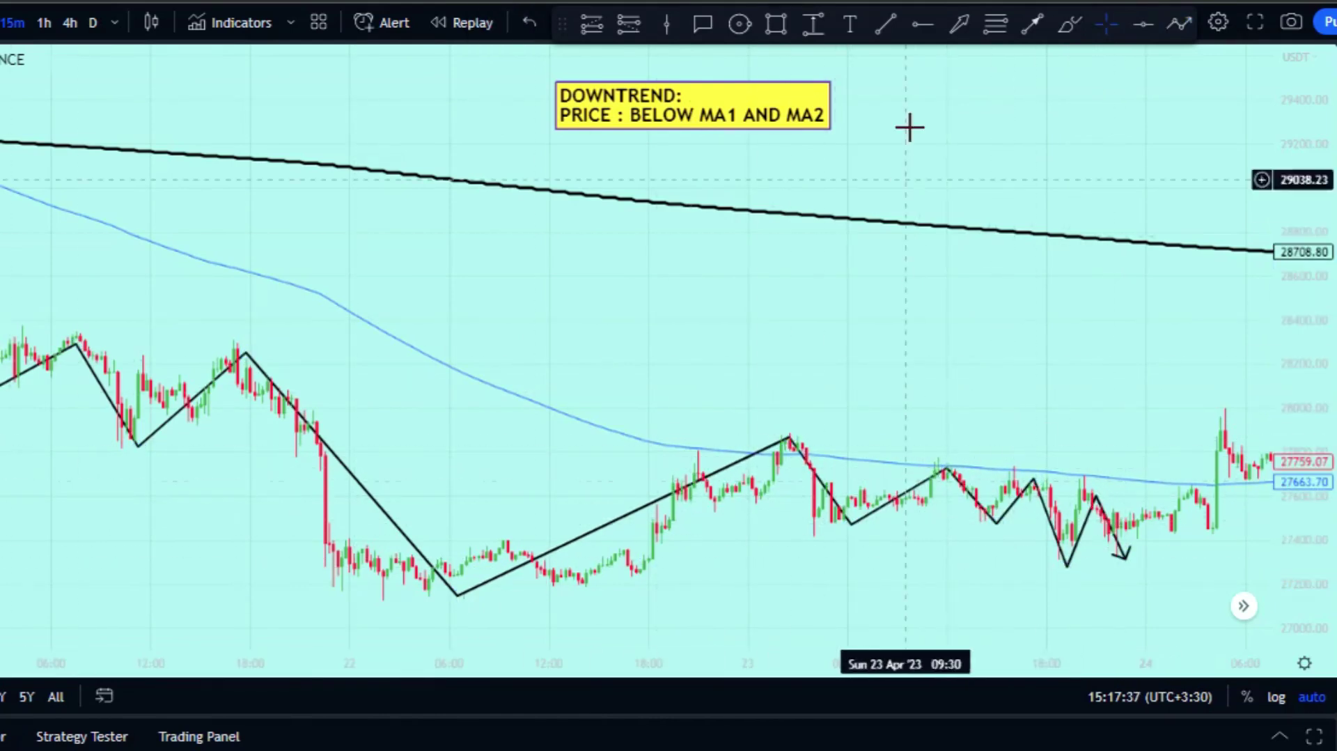
Step: Add arrow markers labelled "MA1" at the black average and "MA2" at the blue average of the downtrend
drag(584, 259, 556, 201)
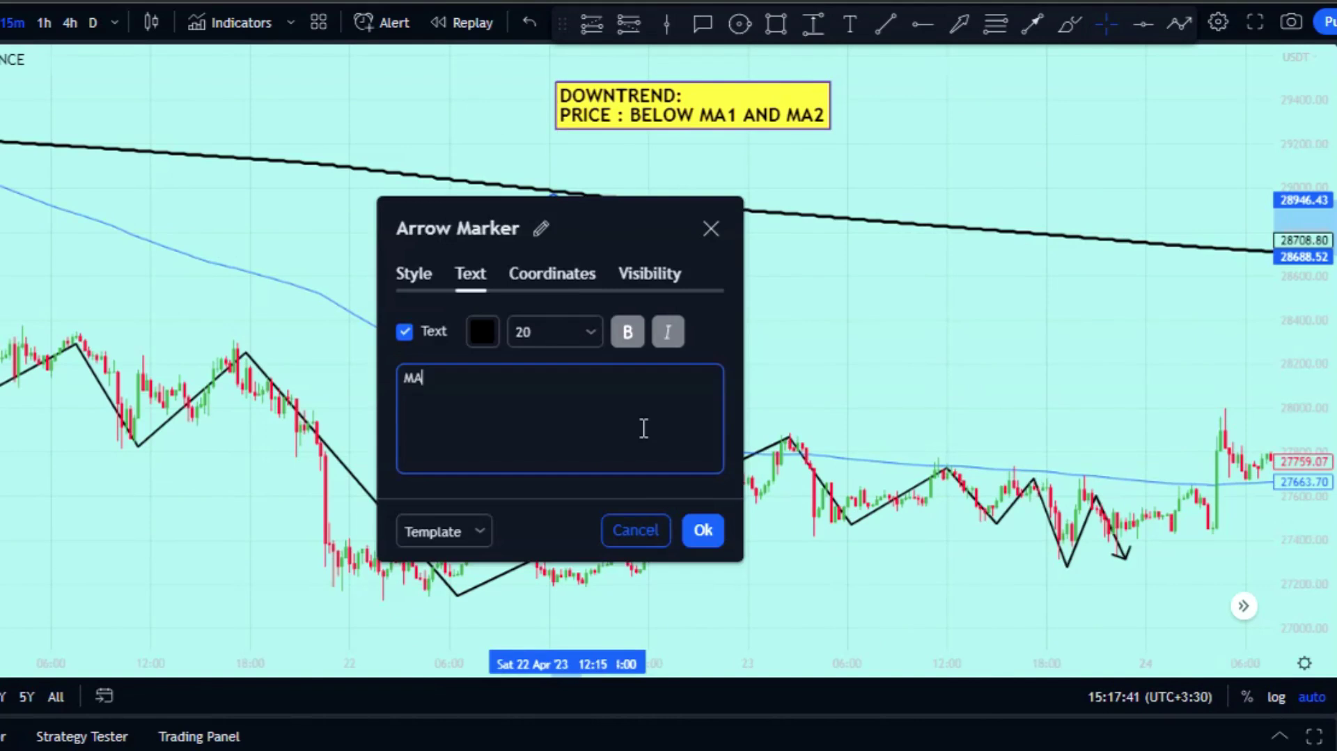
click(693, 525)
drag(582, 351, 529, 385)
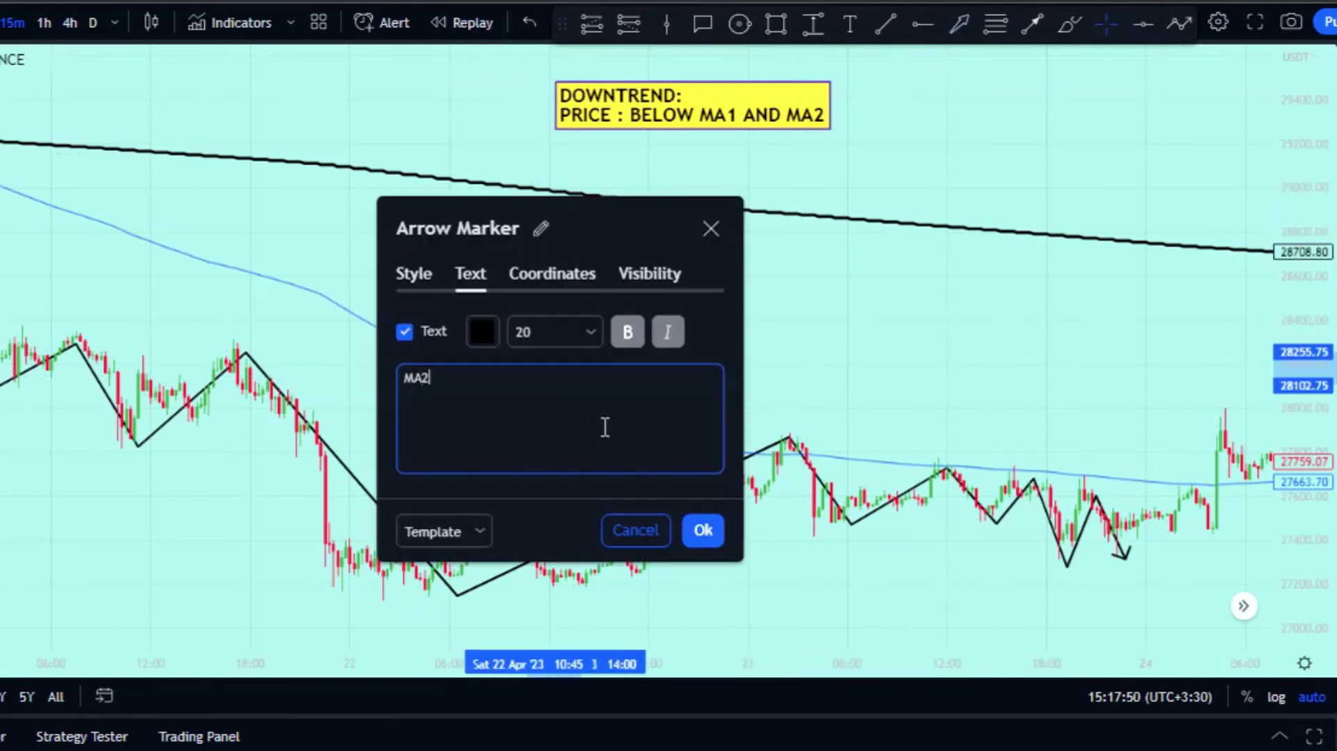
click(702, 523)
Step: Draw a falling arrow between the two averages of the April decline and label it "DOWNTREND"
click(1032, 23)
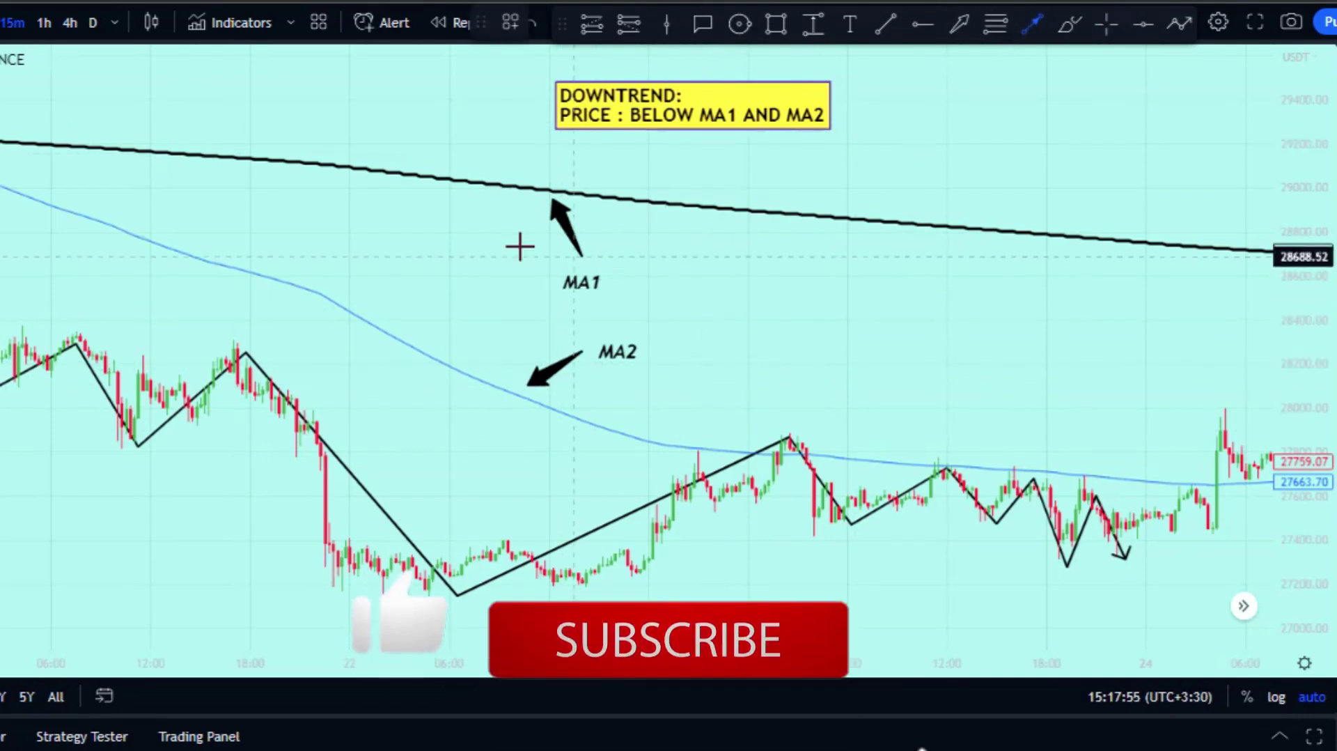
drag(142, 198, 371, 286)
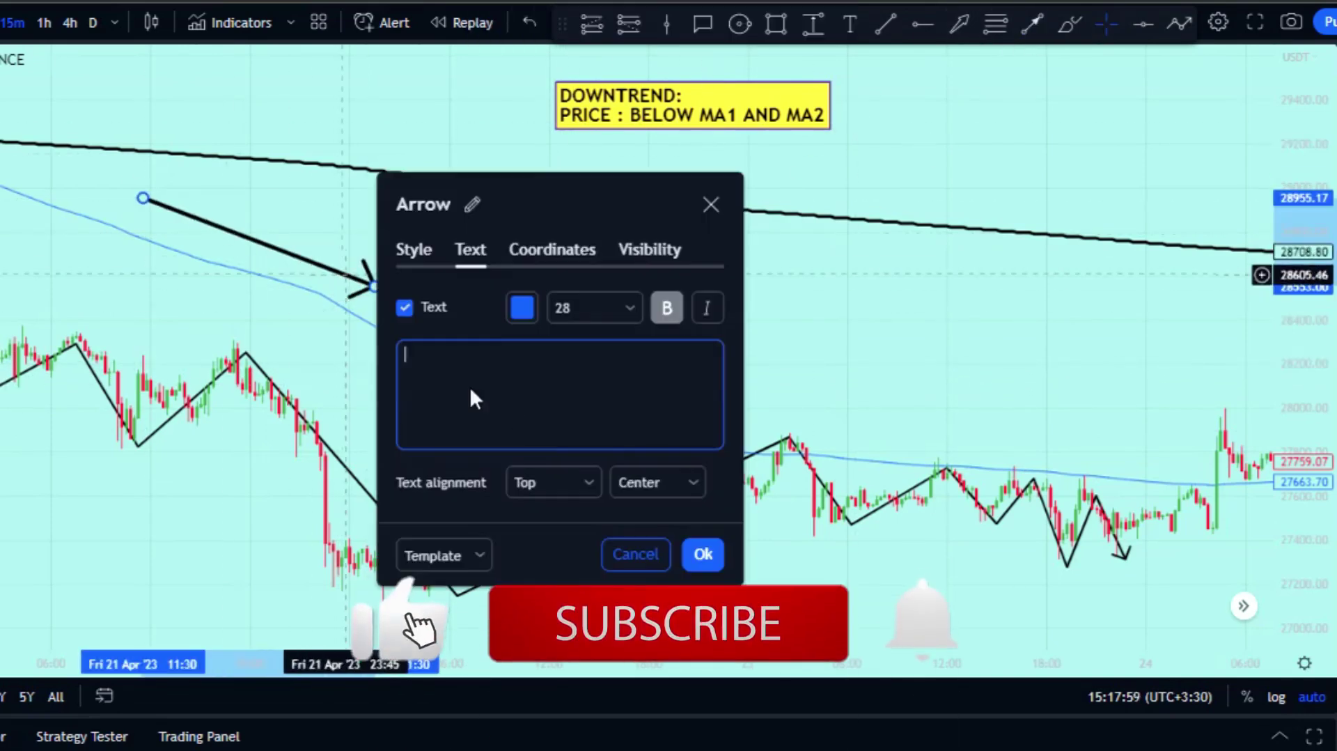
text(DOWNTREND)
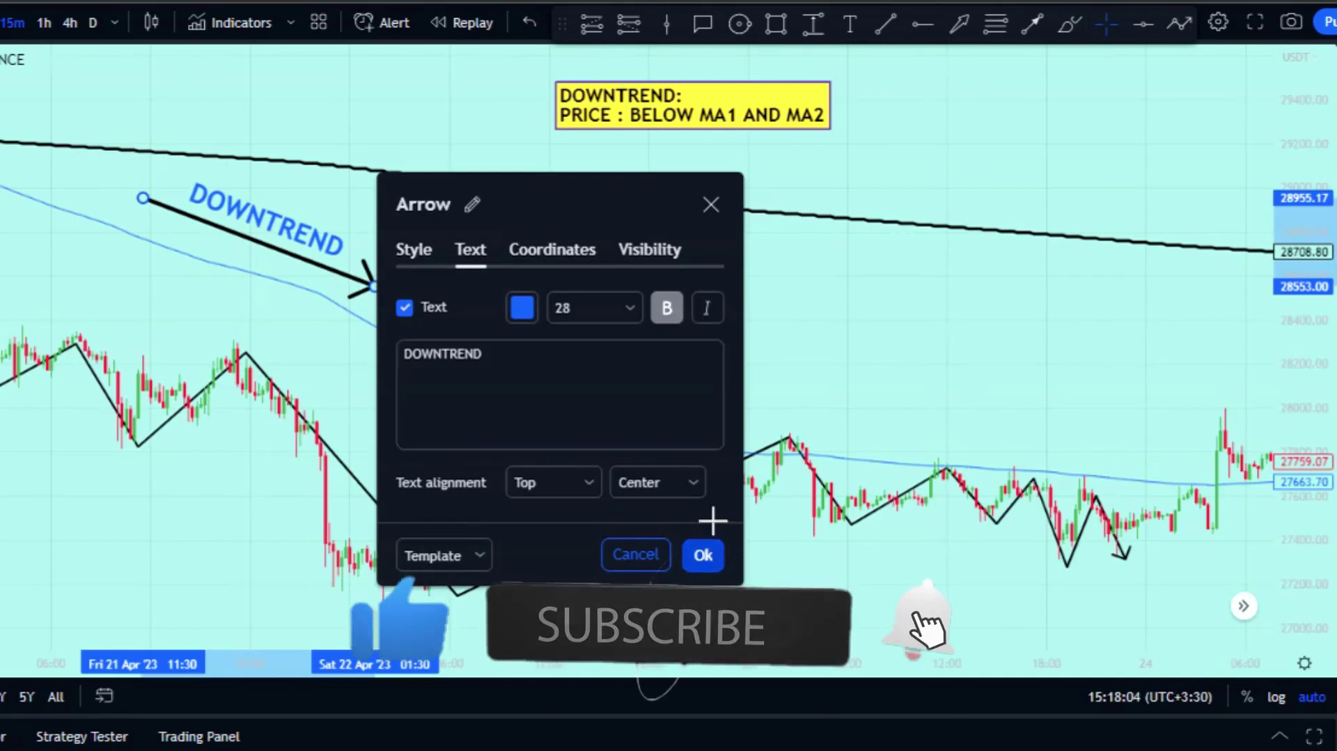
click(702, 554)
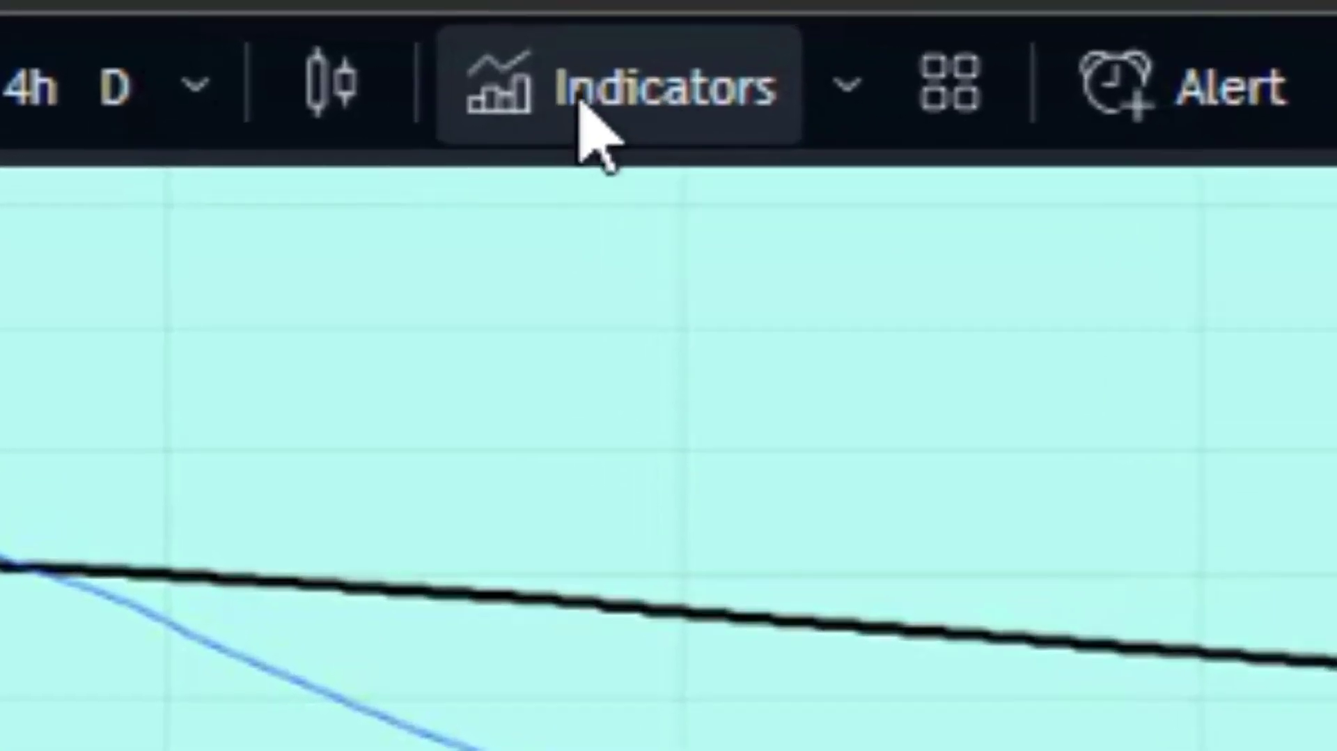
Step: Search the indicator library for "DPMO" and add the DecisionPoint Price Momentum Oscillator [LazyBear] to the chart
click(619, 101)
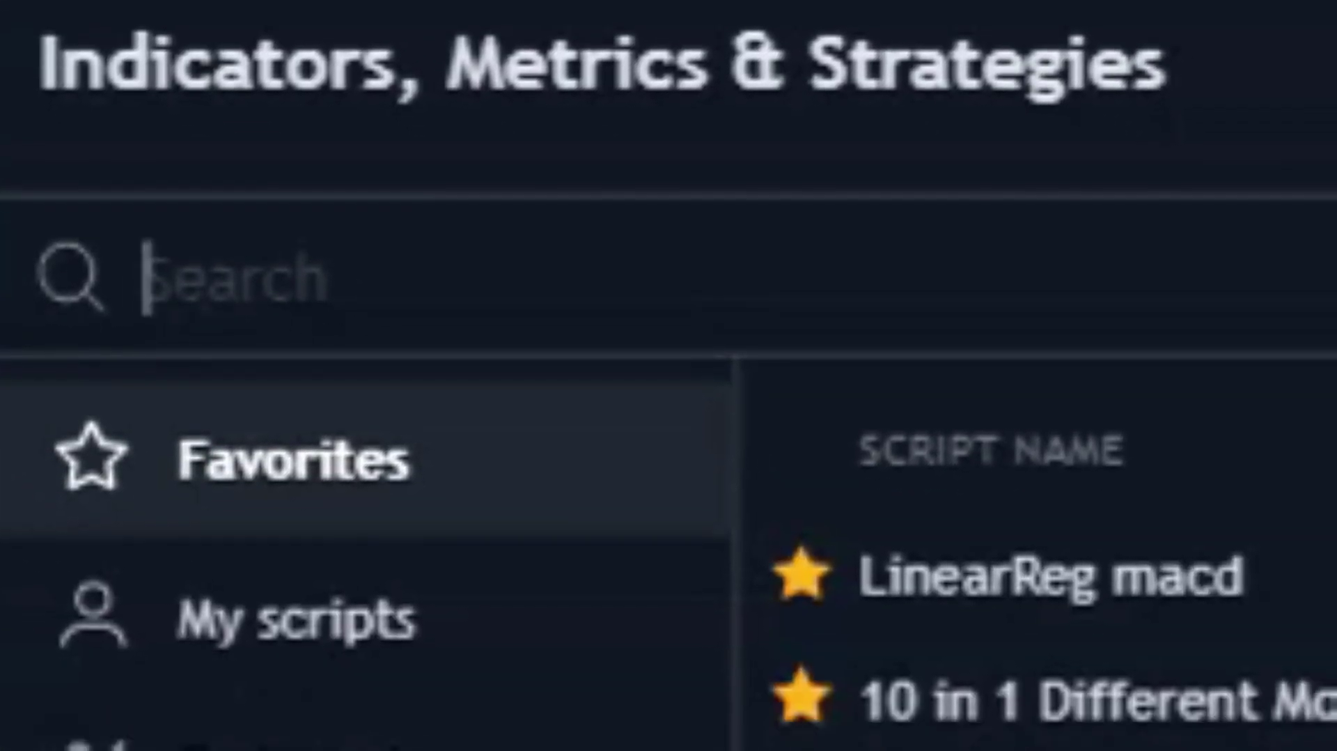
text(DPMO)
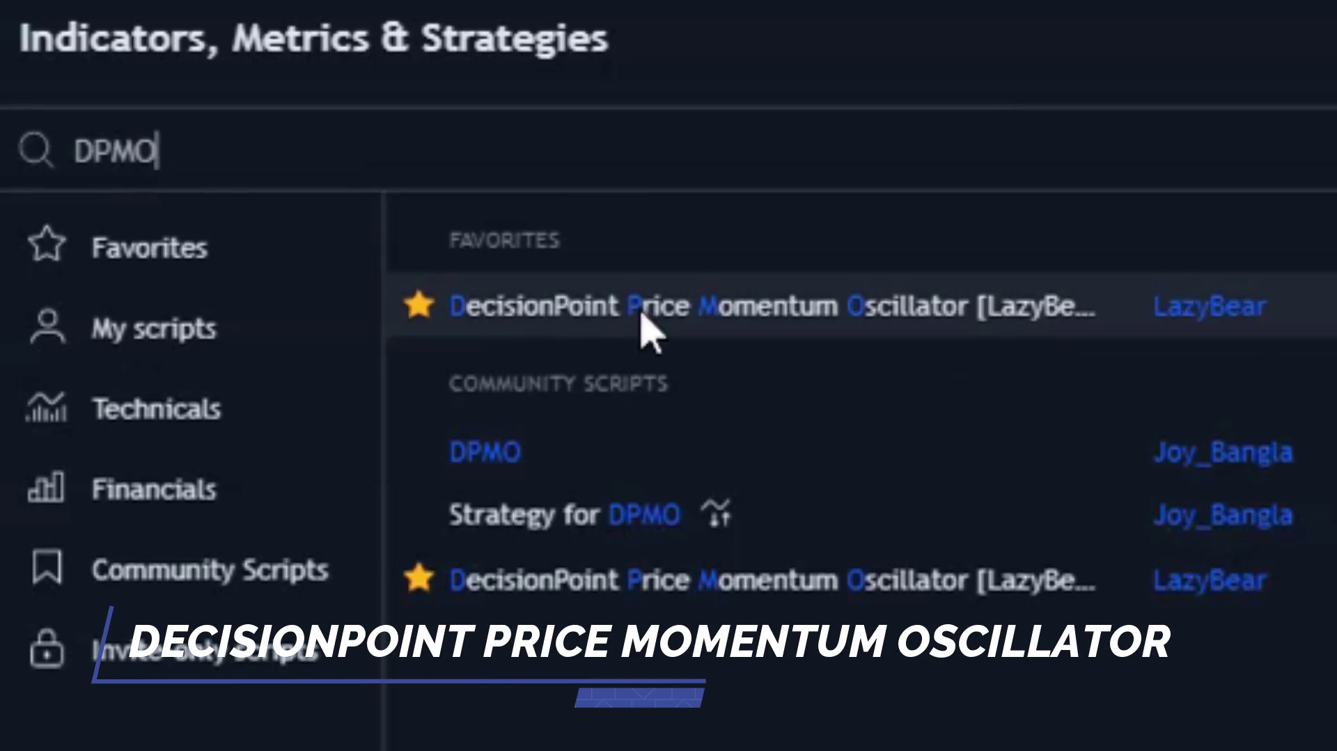
click(770, 316)
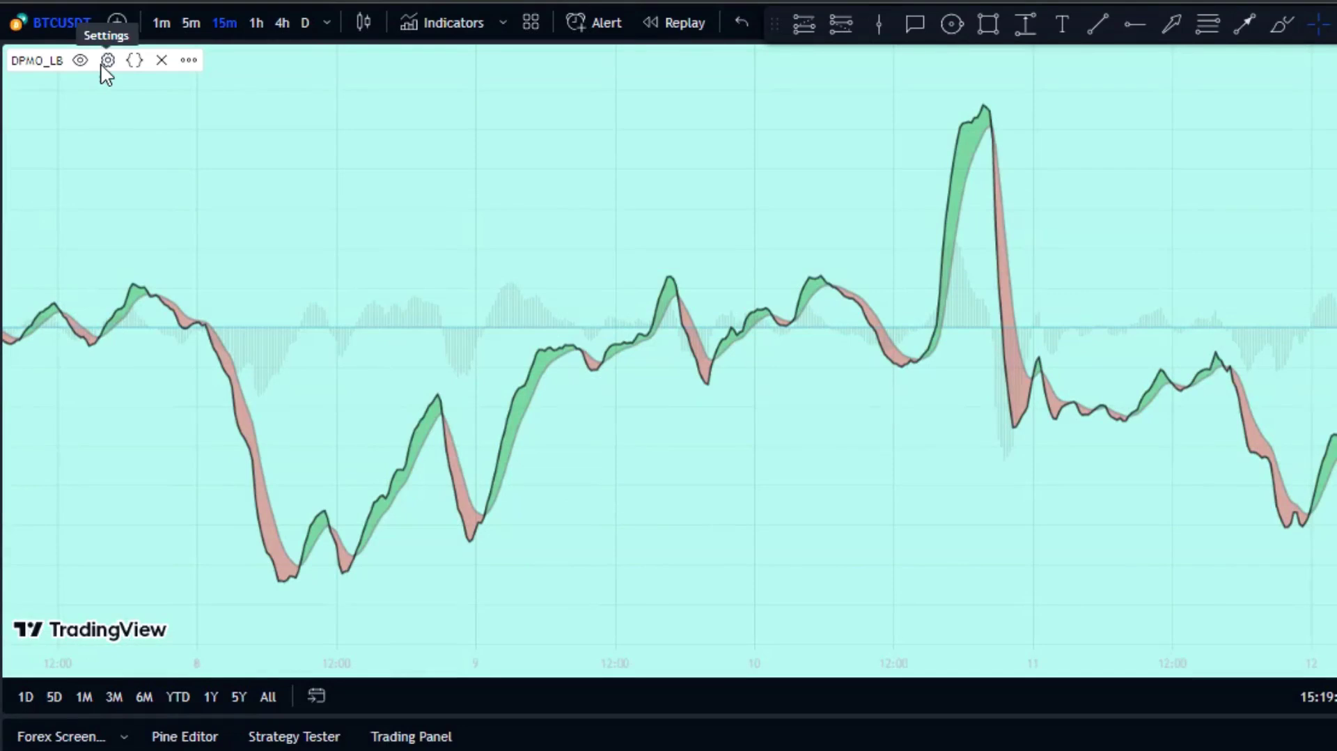
Step: Set DPMO_LB's First Smoothing to 100 and Second Smoothing to 200, and enable its Histo Color and Show Only Histo options
click(107, 61)
click(630, 100)
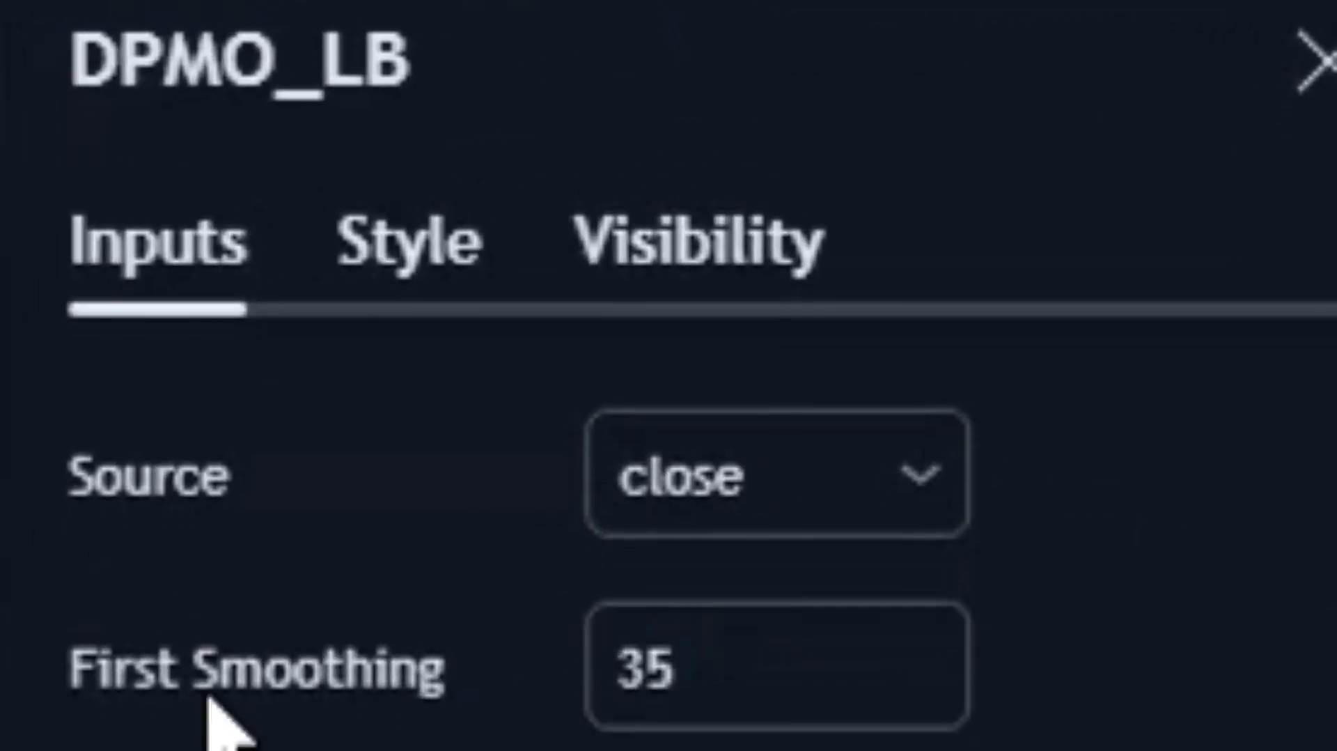
double_click(679, 700)
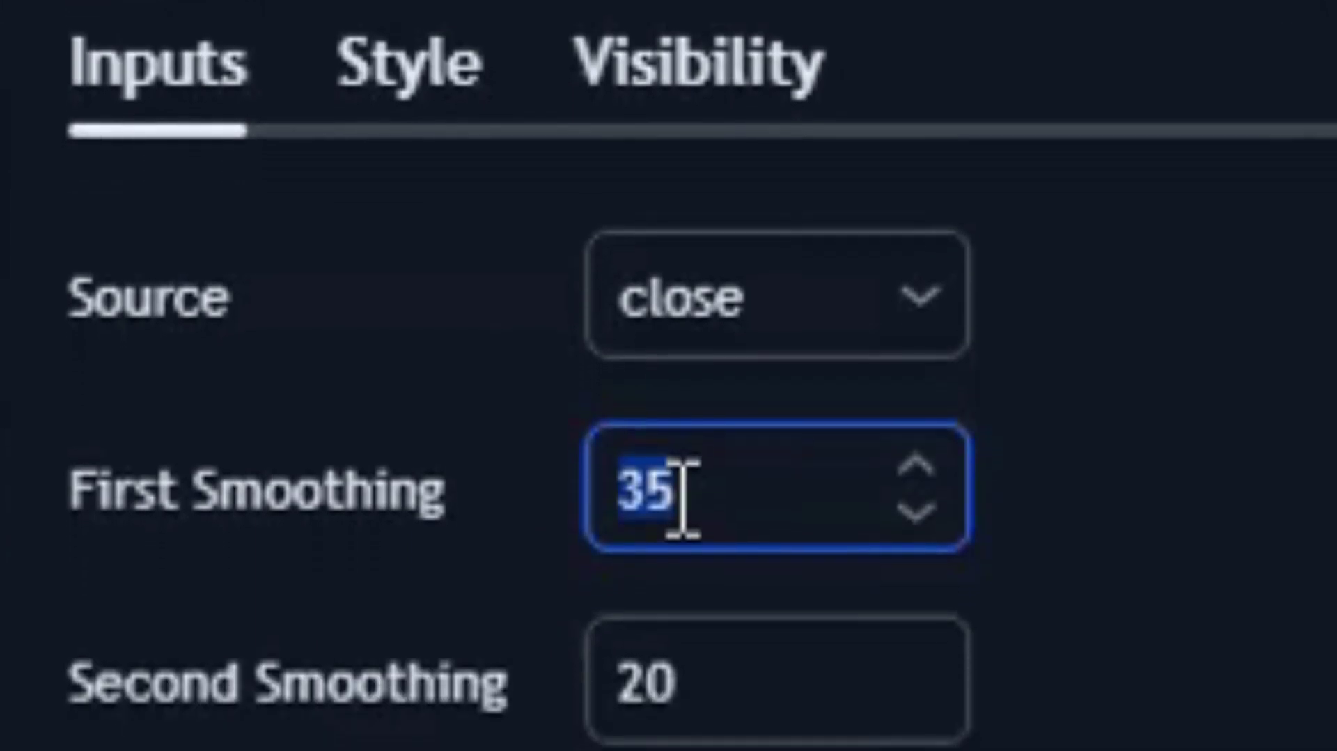
text(100)
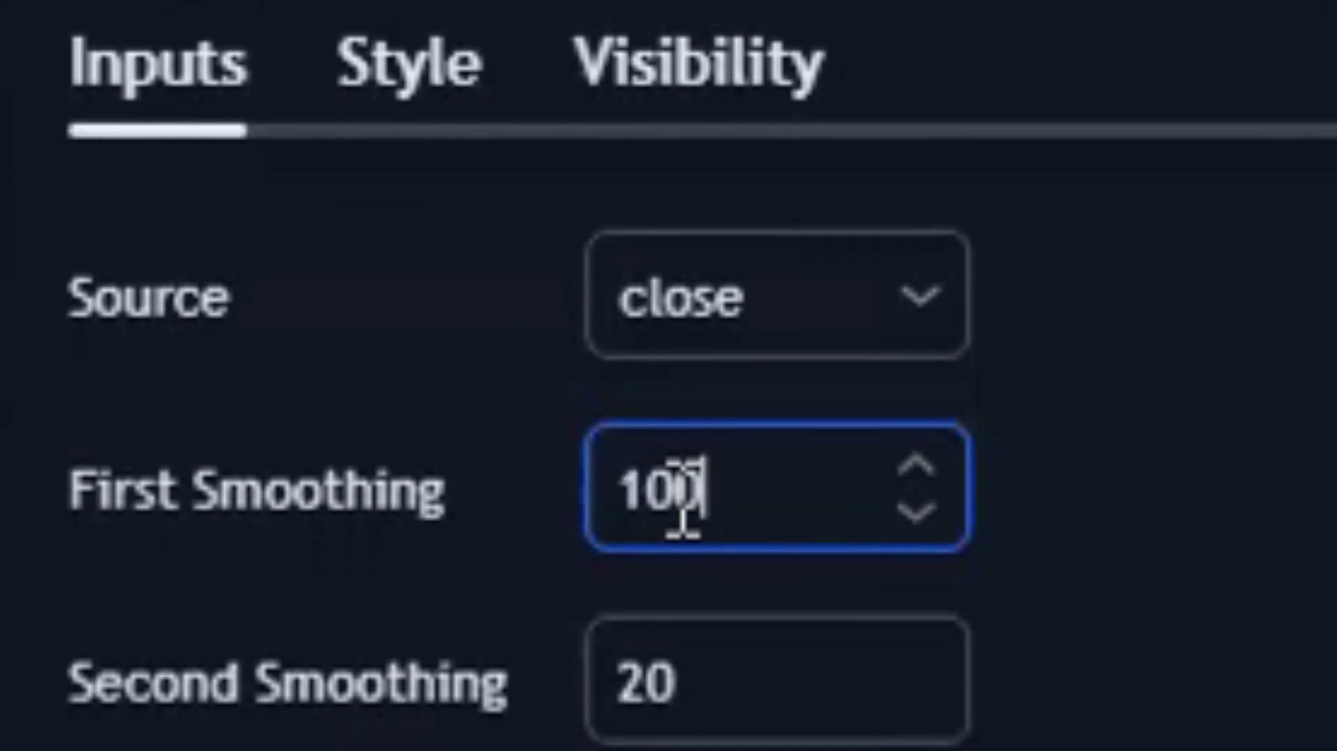
double_click(696, 679)
text(200)
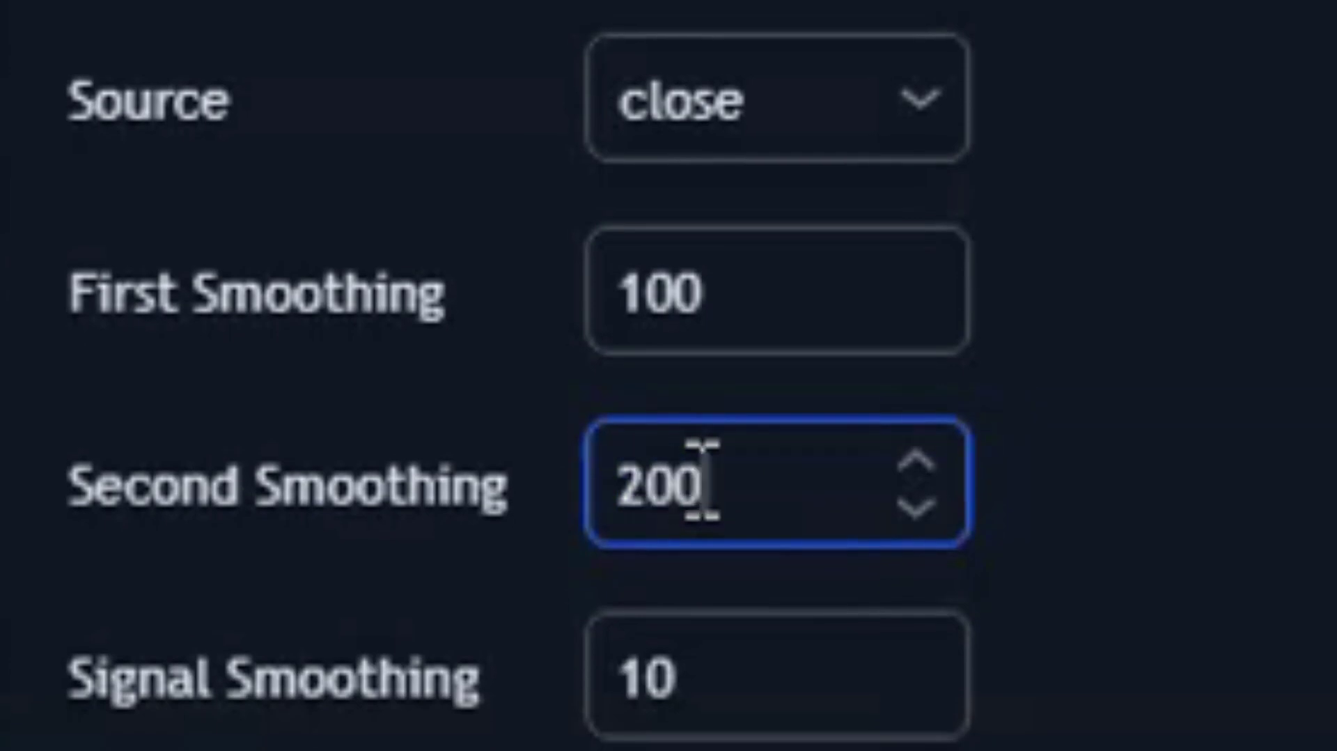
click(1089, 492)
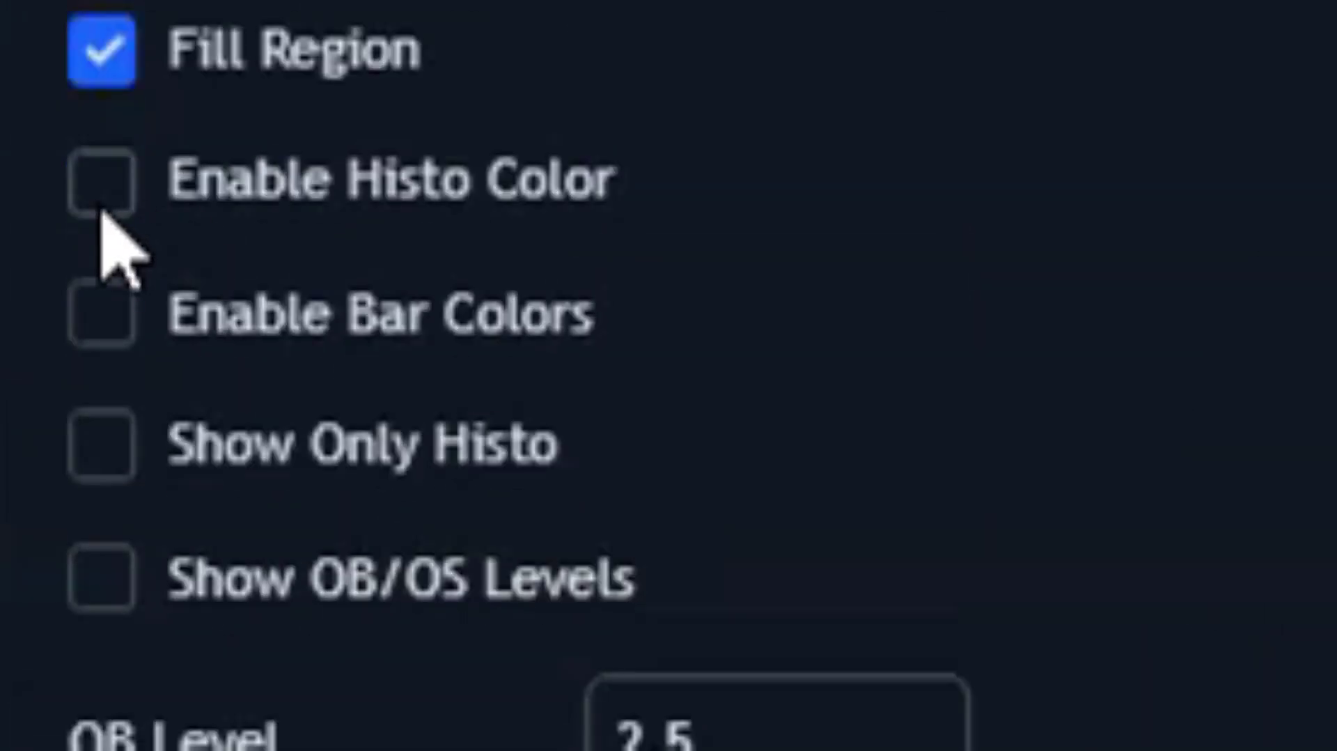
click(103, 195)
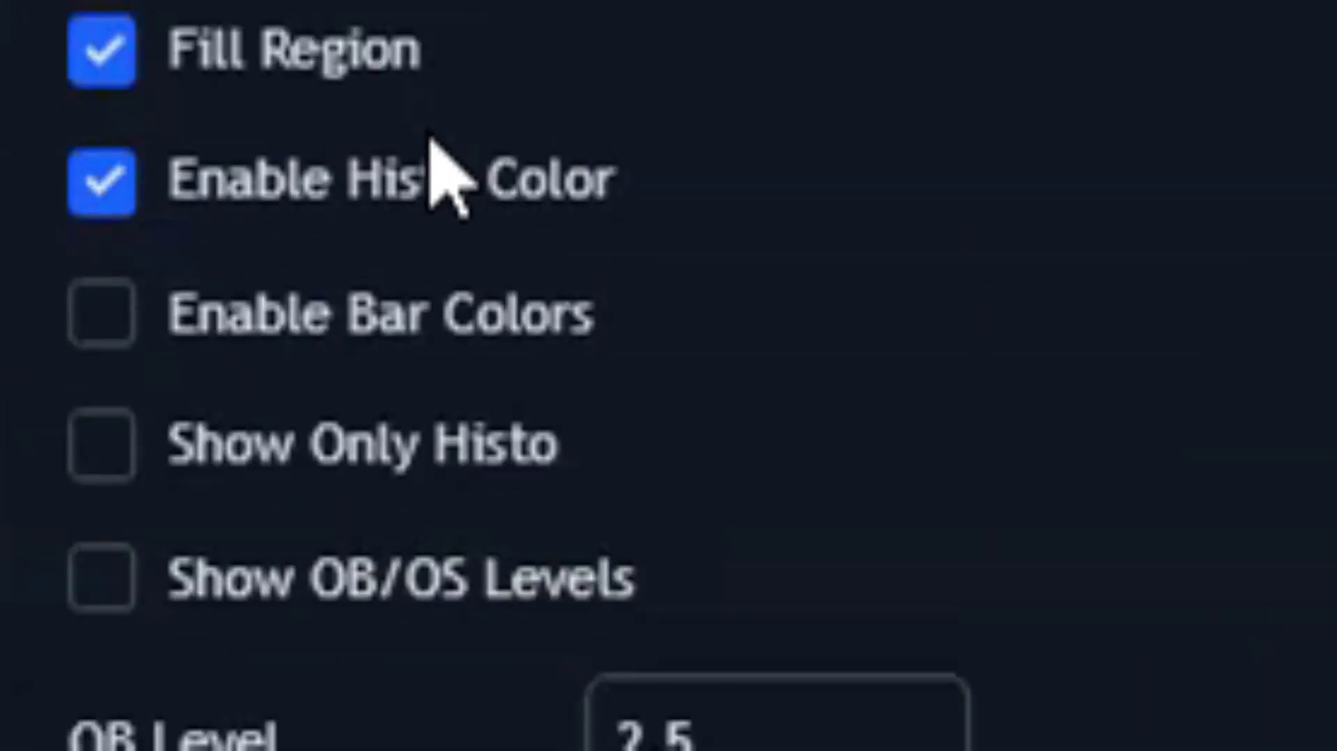
click(115, 458)
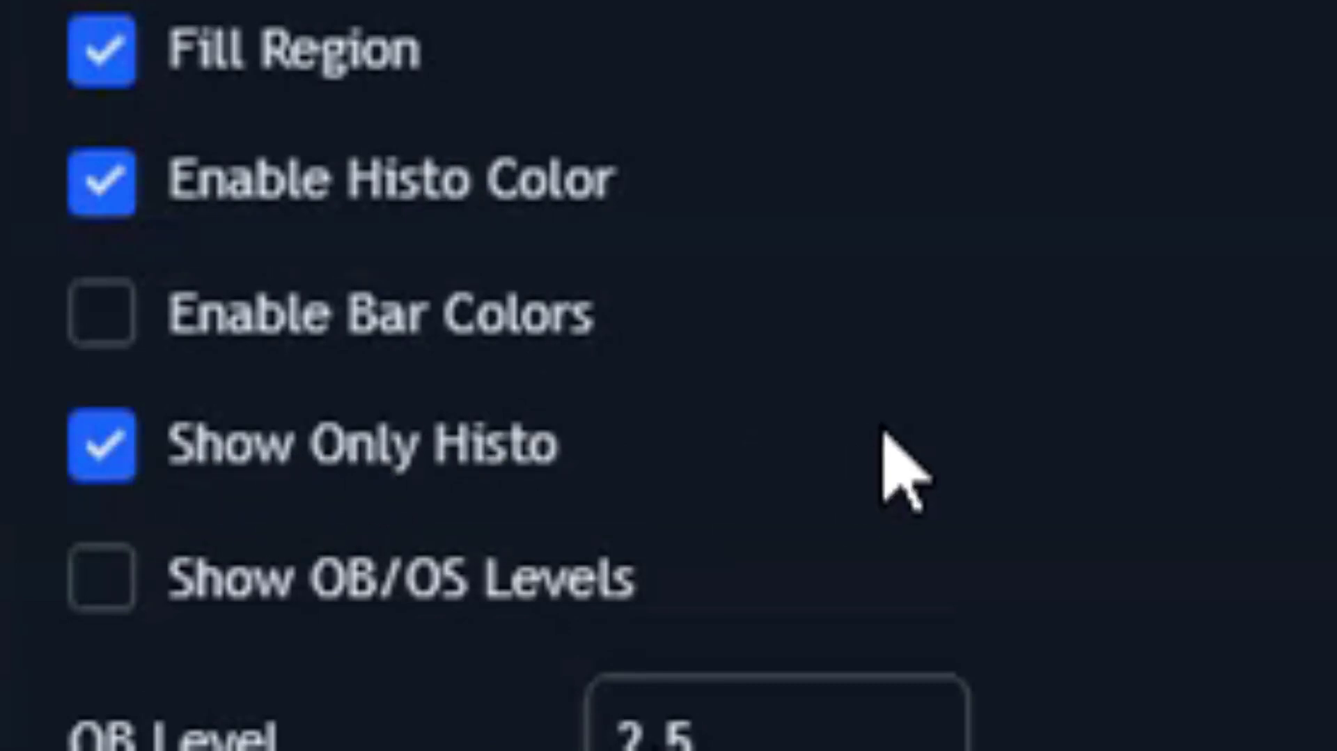
Step: Style the DPMO_LB histogram with Color 0 in orange and both Color 0 and Color 1 at full opacity
click(693, 100)
click(745, 282)
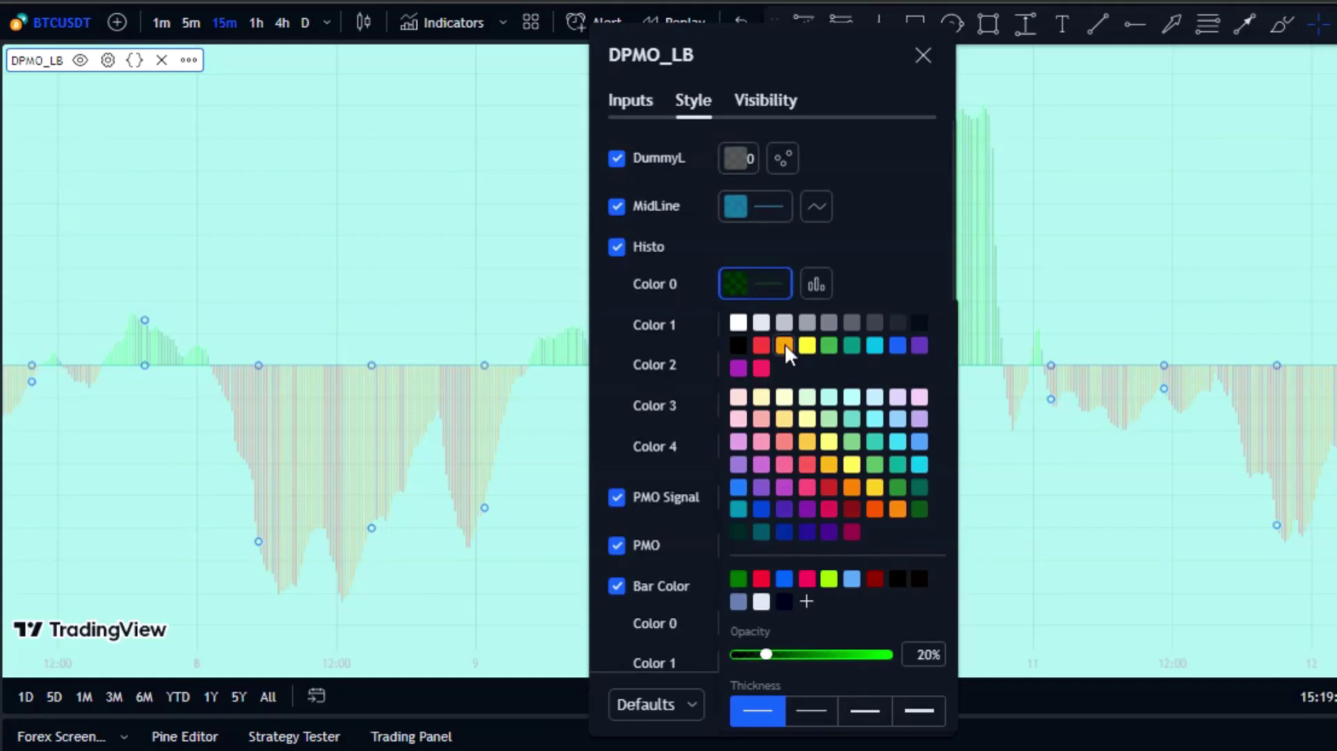
click(784, 344)
drag(766, 654, 893, 654)
click(757, 324)
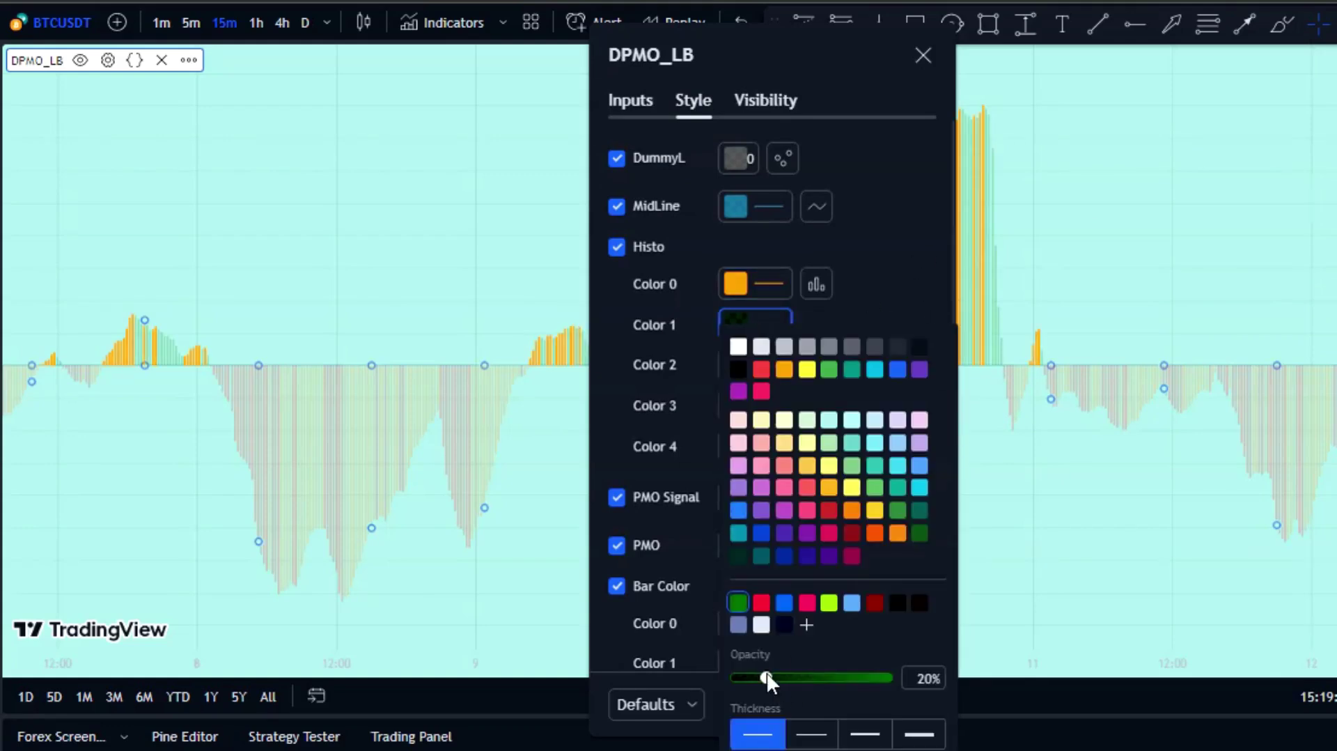
drag(767, 676, 892, 676)
click(875, 292)
Step: Raise the opacity of the histogram's Color 2 and Color 3 to the maximum
click(750, 370)
drag(765, 677, 887, 678)
click(888, 254)
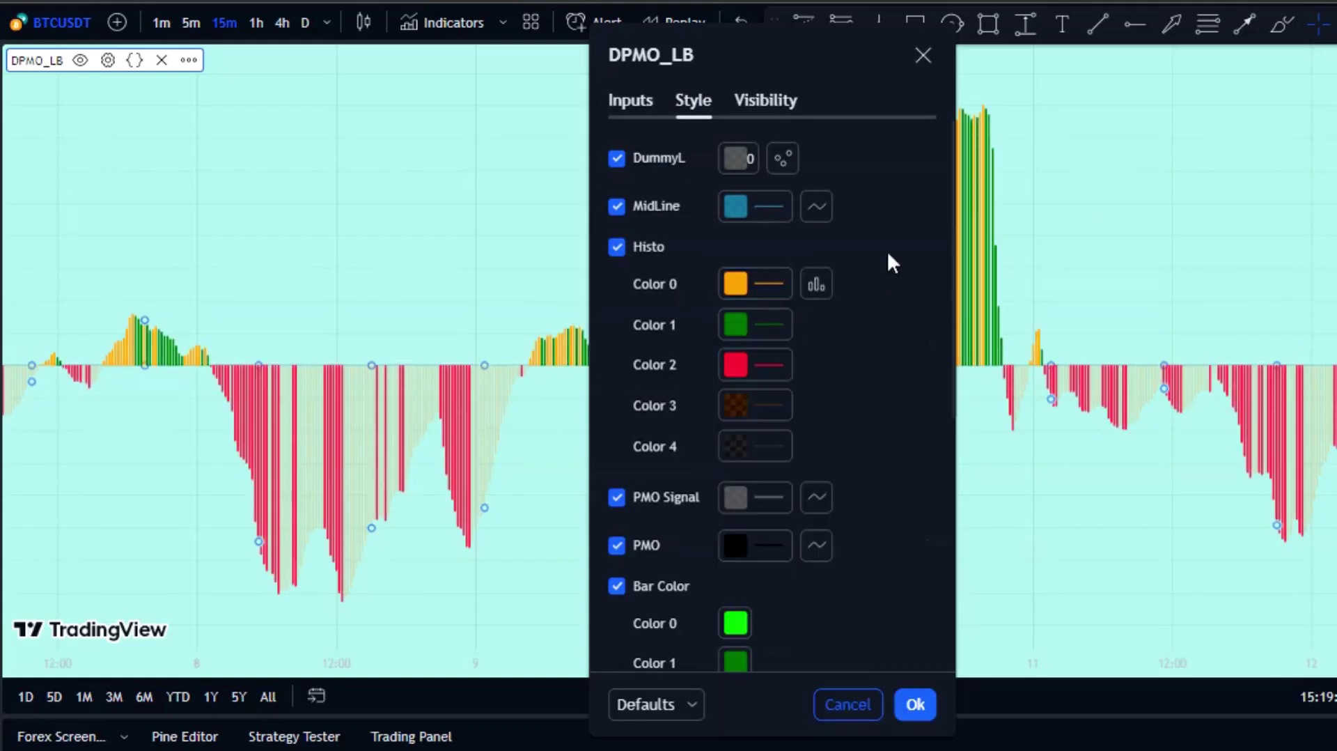
click(745, 408)
drag(766, 677, 887, 678)
click(945, 515)
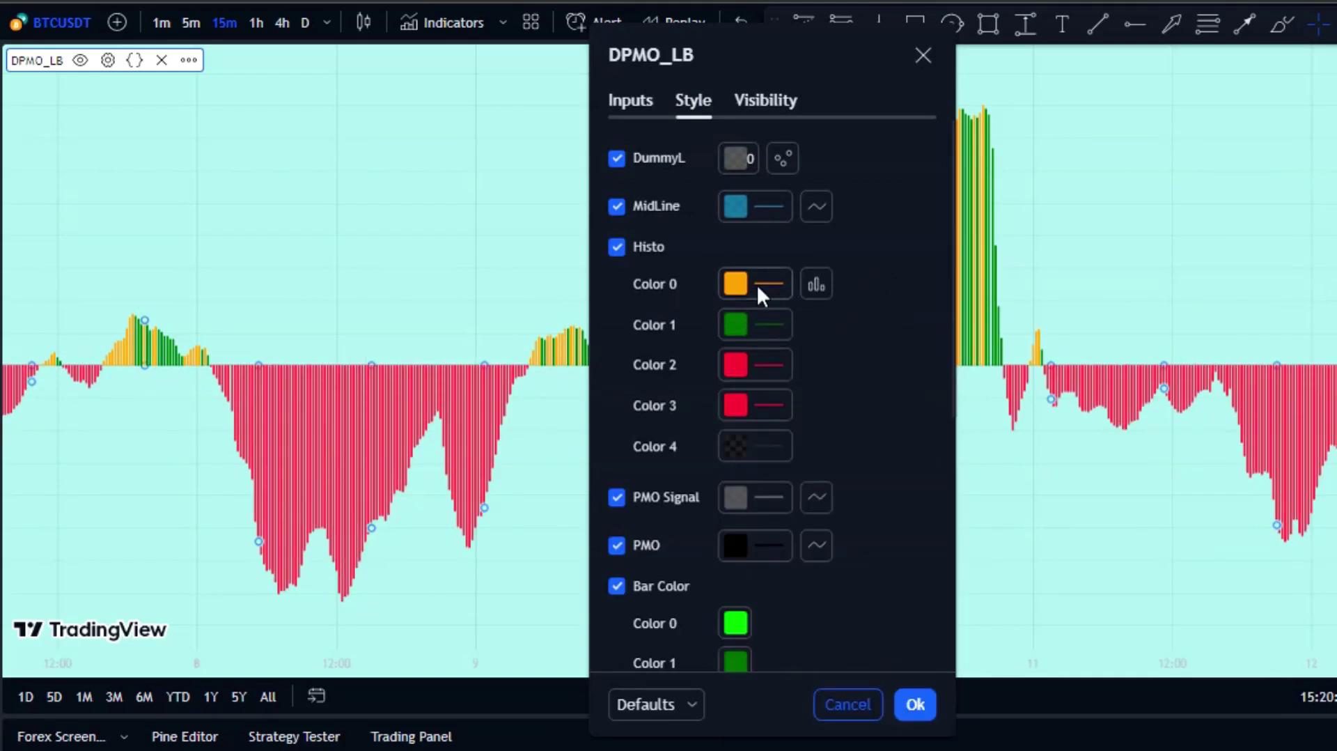
Step: Choose the greatest thickness for the histogram bars and apply the DPMO_LB settings
click(757, 285)
click(918, 710)
click(876, 319)
click(914, 705)
Step: Add an arrow marker labelled "LONG SIGNAL CONFIRMATION" pointing at the rising orange histogram bars of 10 May
scroll(727, 527, up, 5)
drag(582, 507, 847, 504)
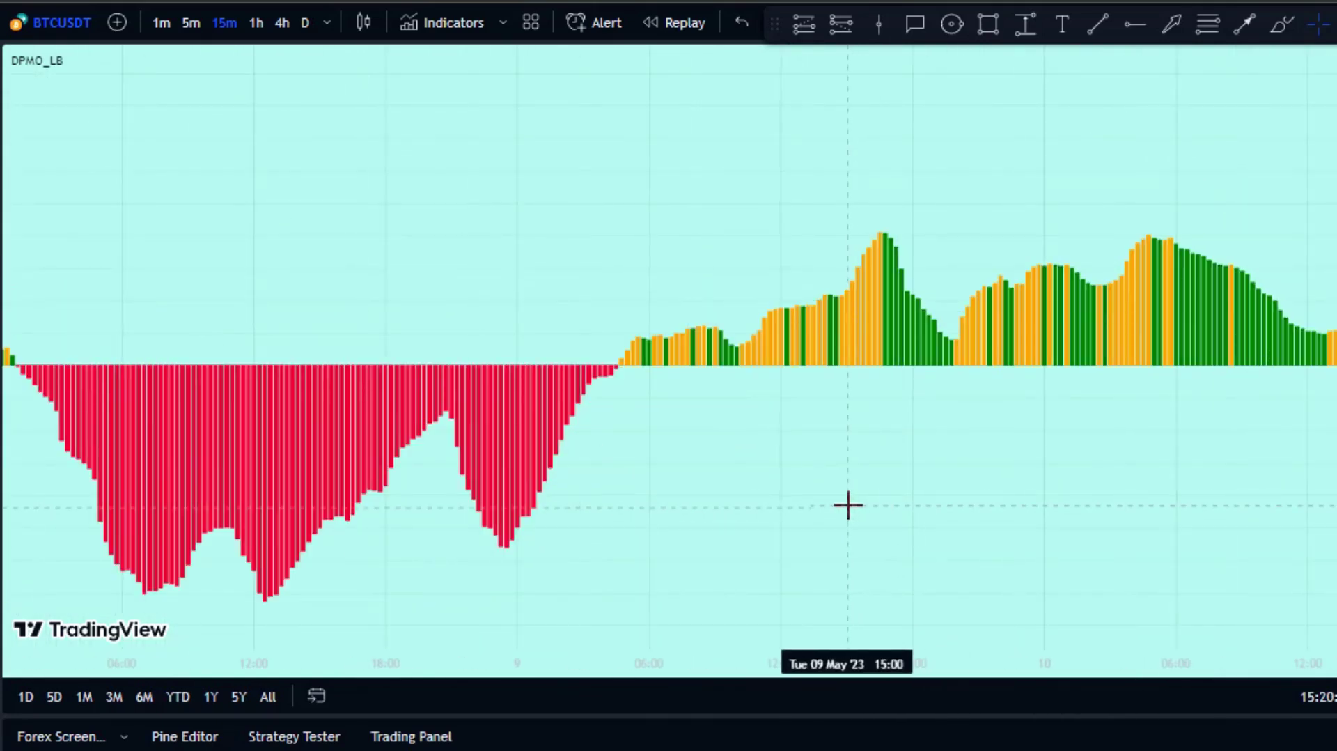
click(1169, 26)
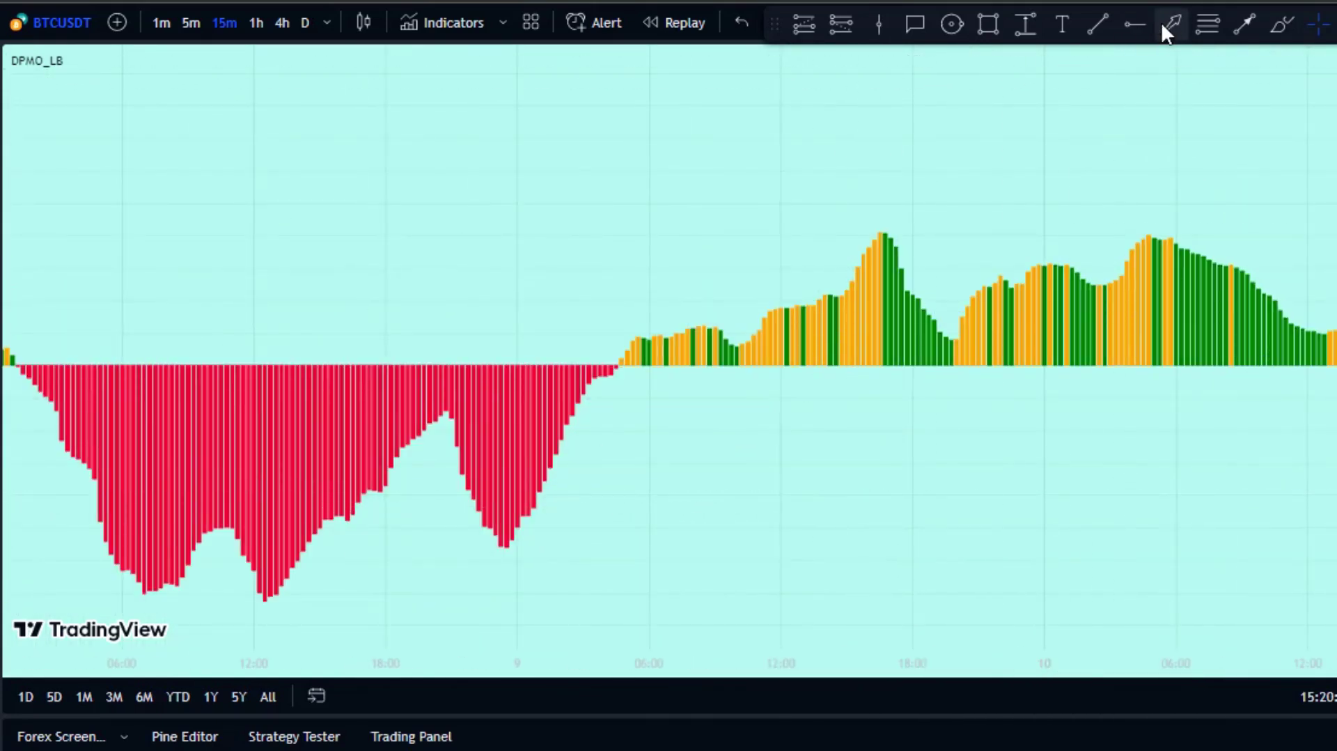
double_click(1097, 234)
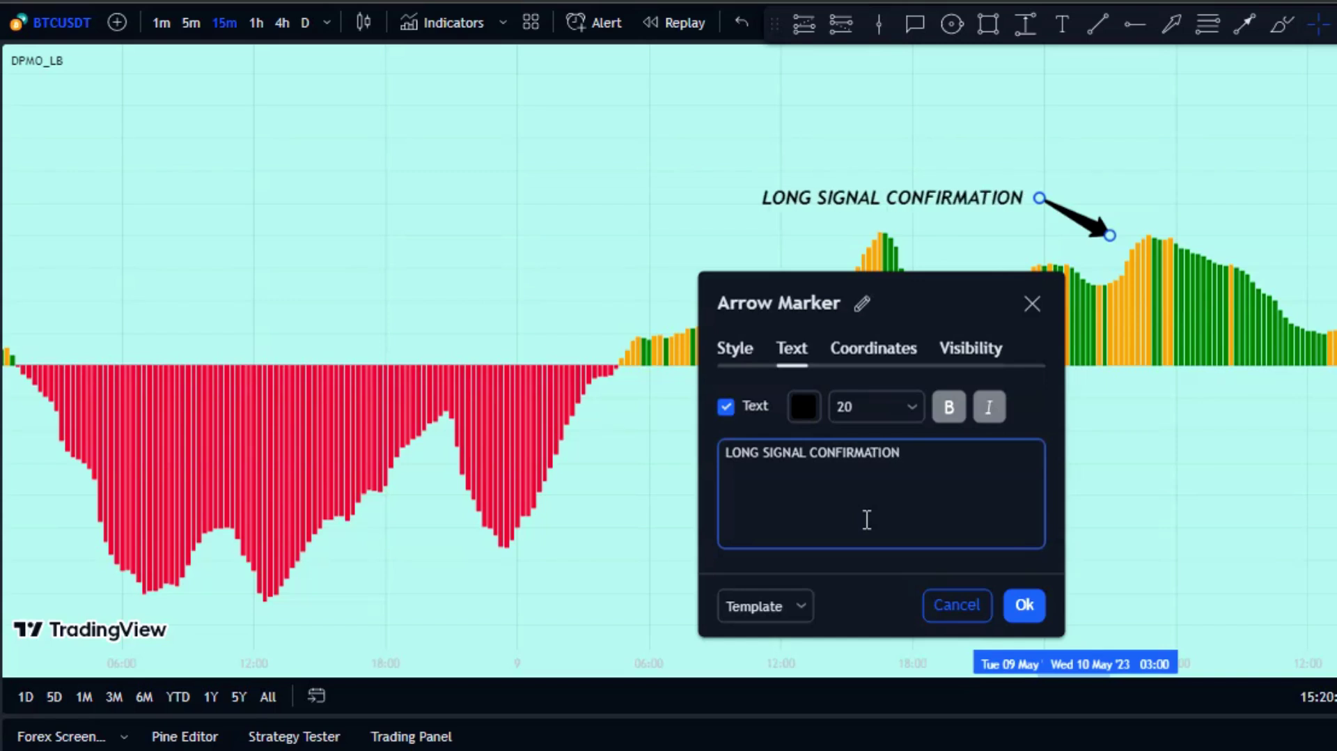
click(1023, 604)
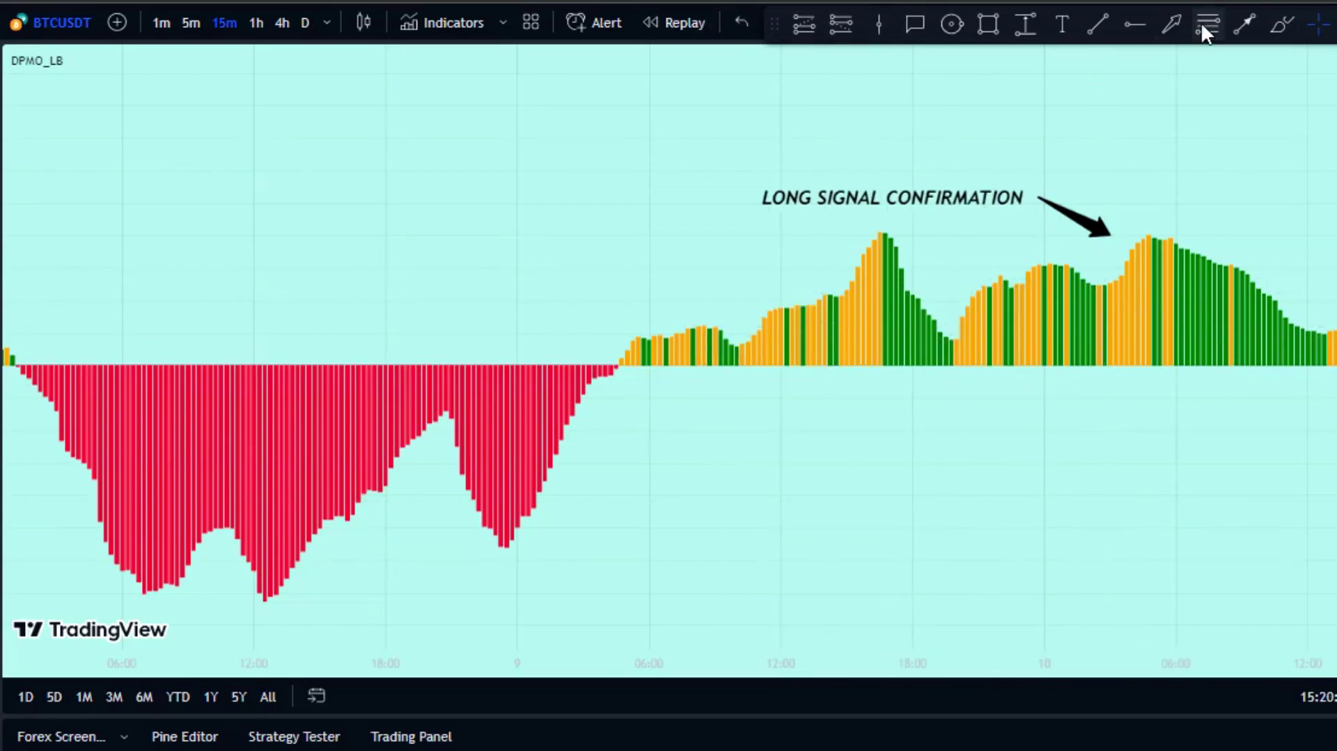
Step: Add an arrow marker labelled "SHORT SIGNAL CONFIRMATION" pointing at the red histogram bars below the midline on 9 May
click(1171, 25)
drag(692, 549, 583, 492)
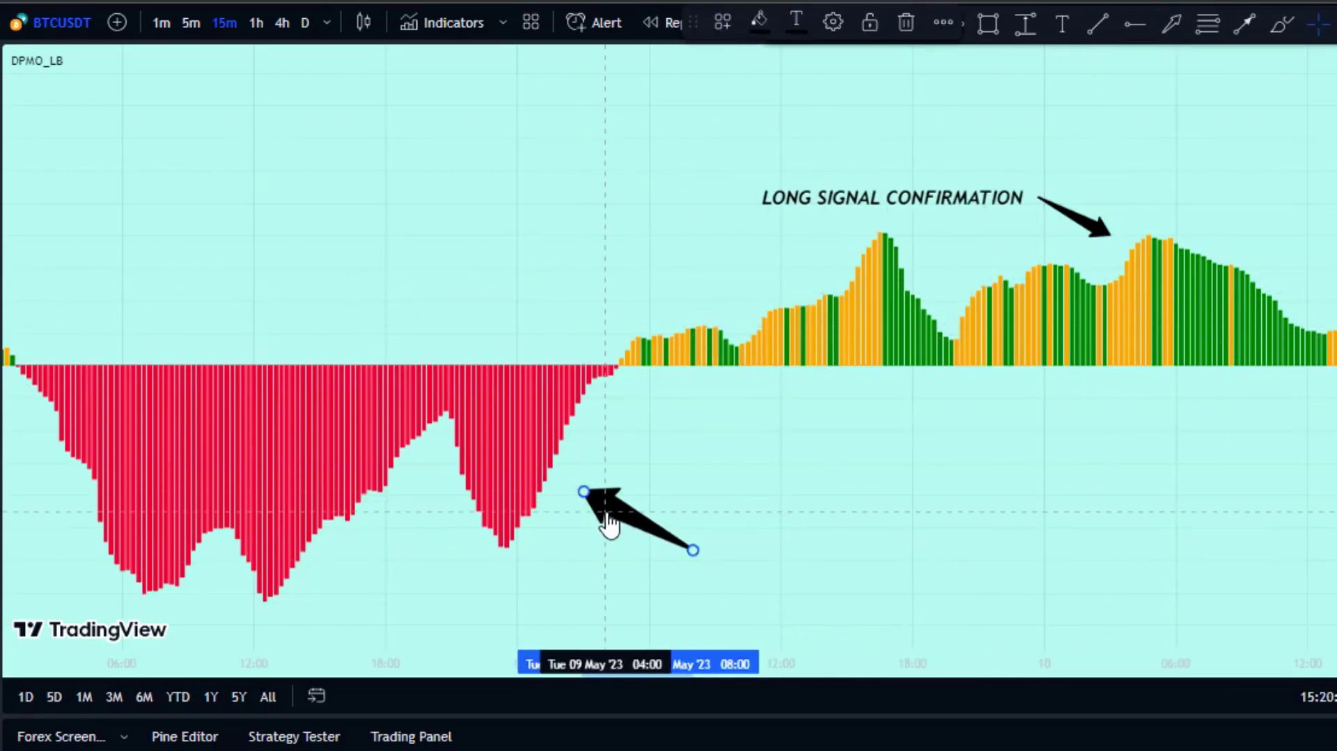
double_click(654, 519)
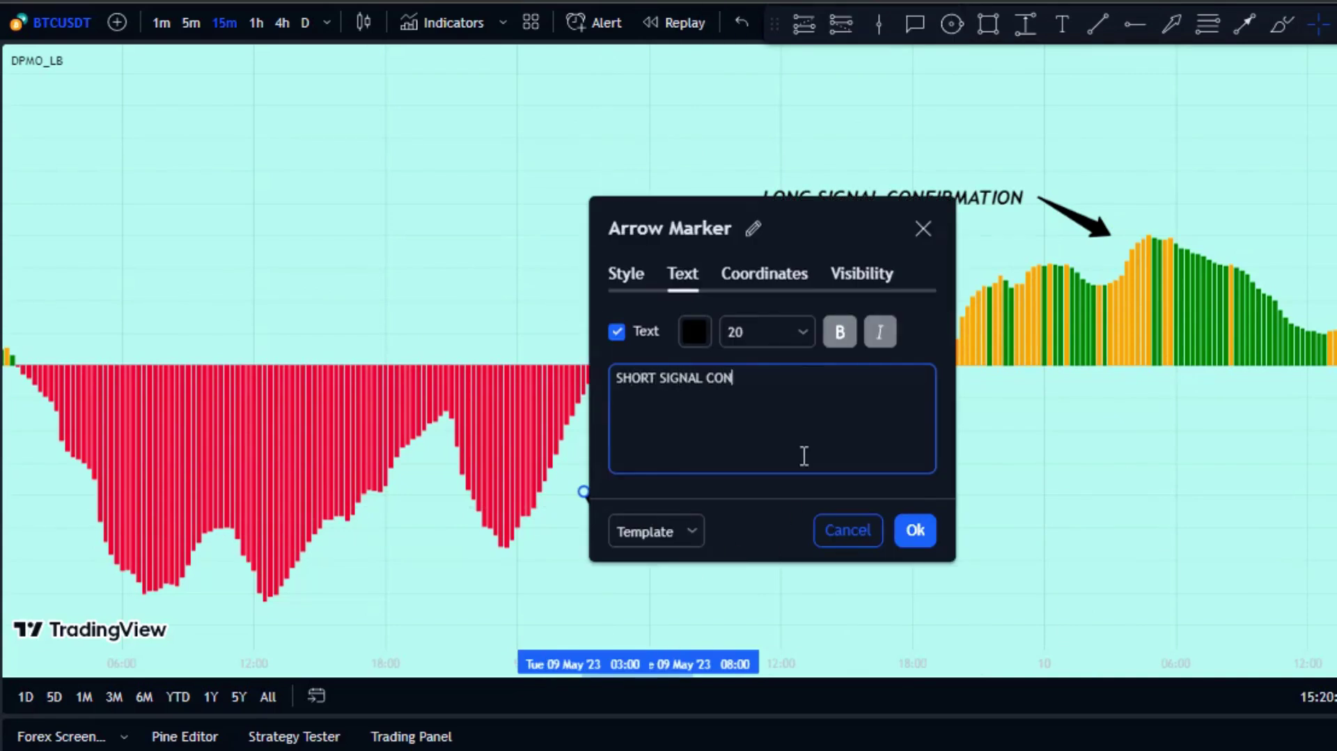
click(1056, 478)
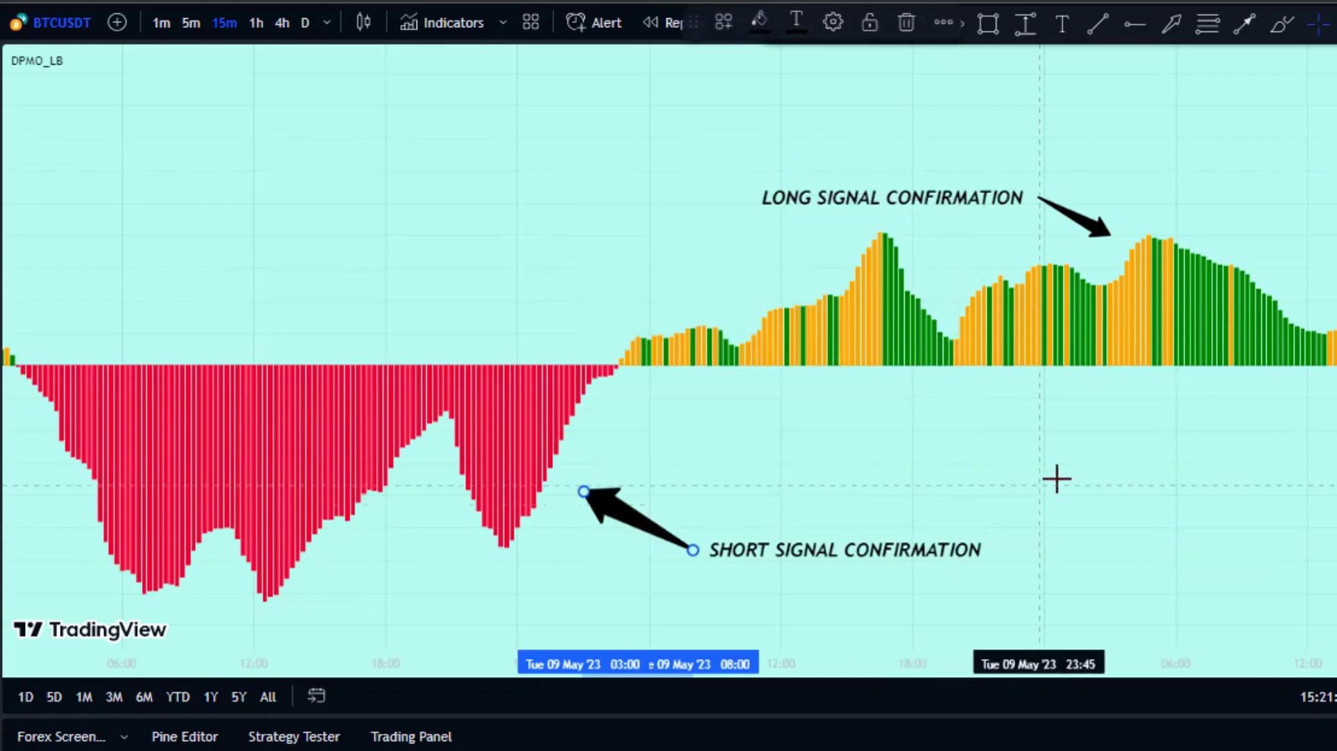
Step: Search the indicator library for "PIVOT POINT SUPERTREND" and add the favourited Pivot Point SuperTrend script to the chart
click(104, 408)
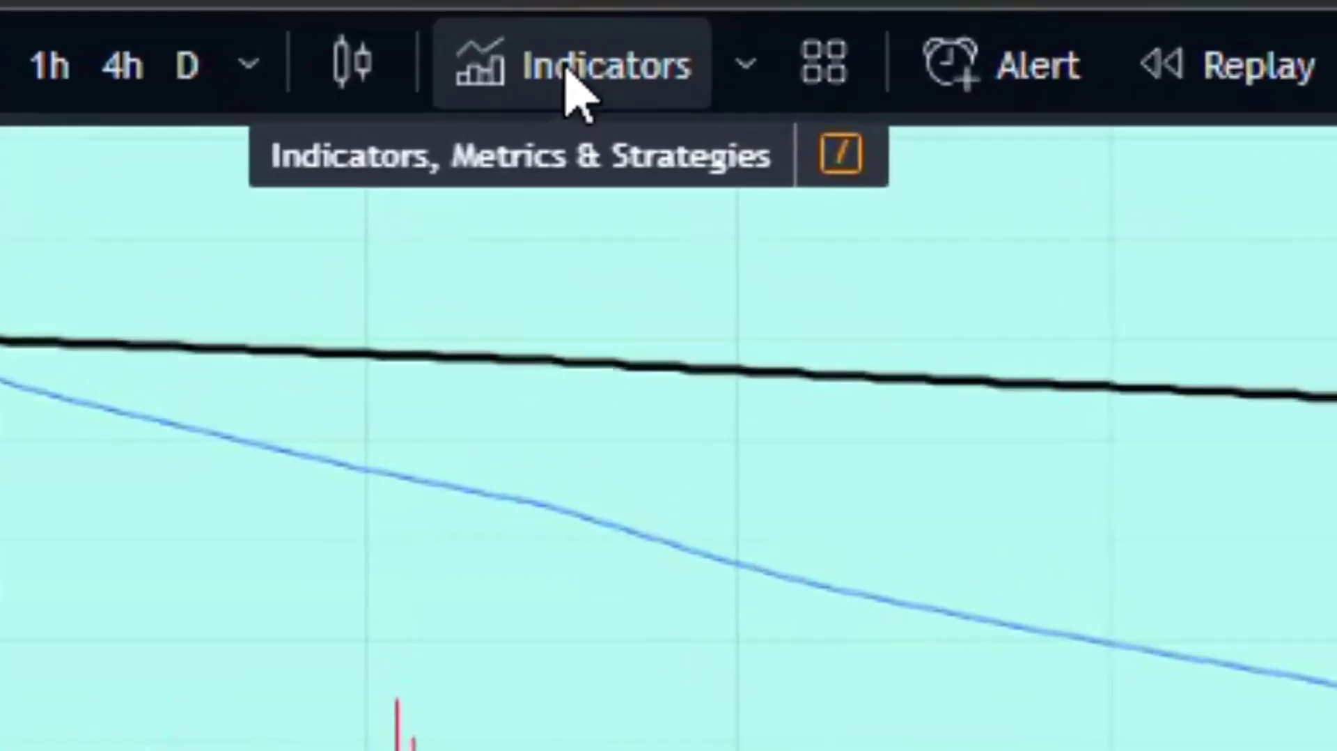
click(740, 68)
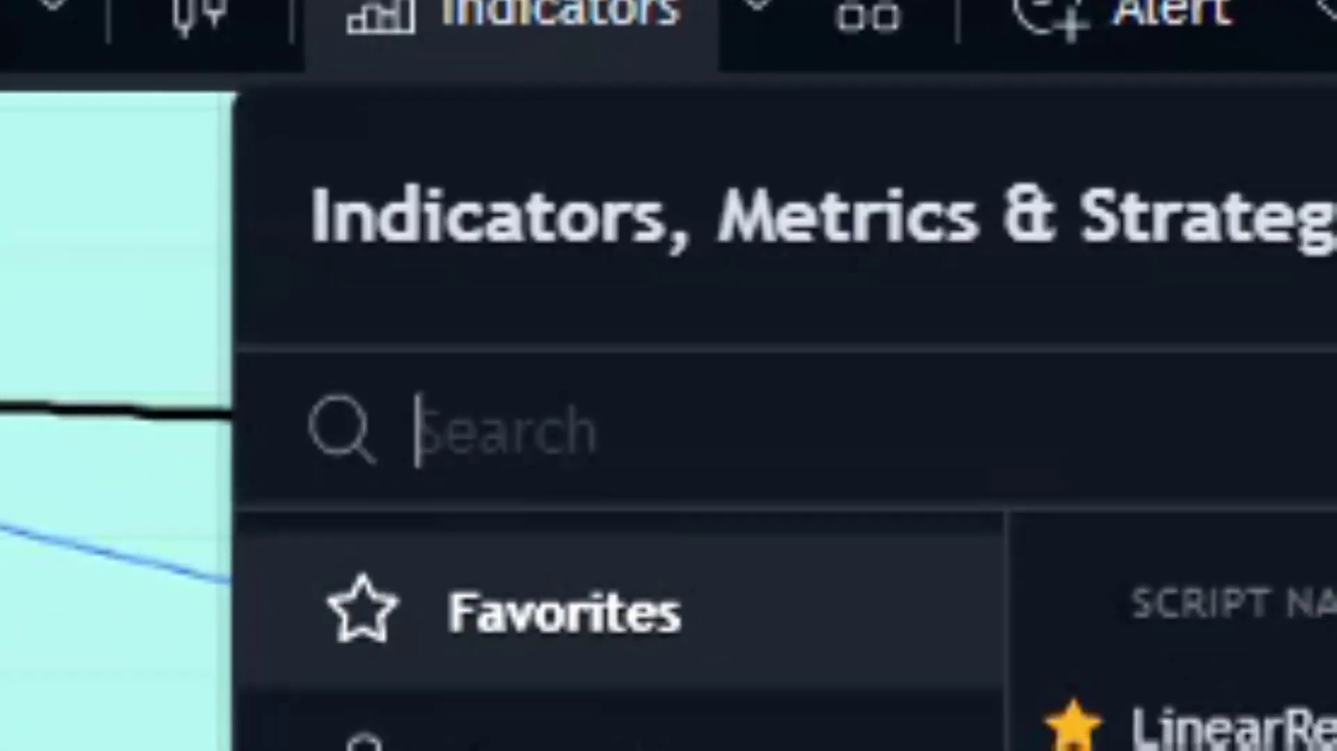
text(PIVO)
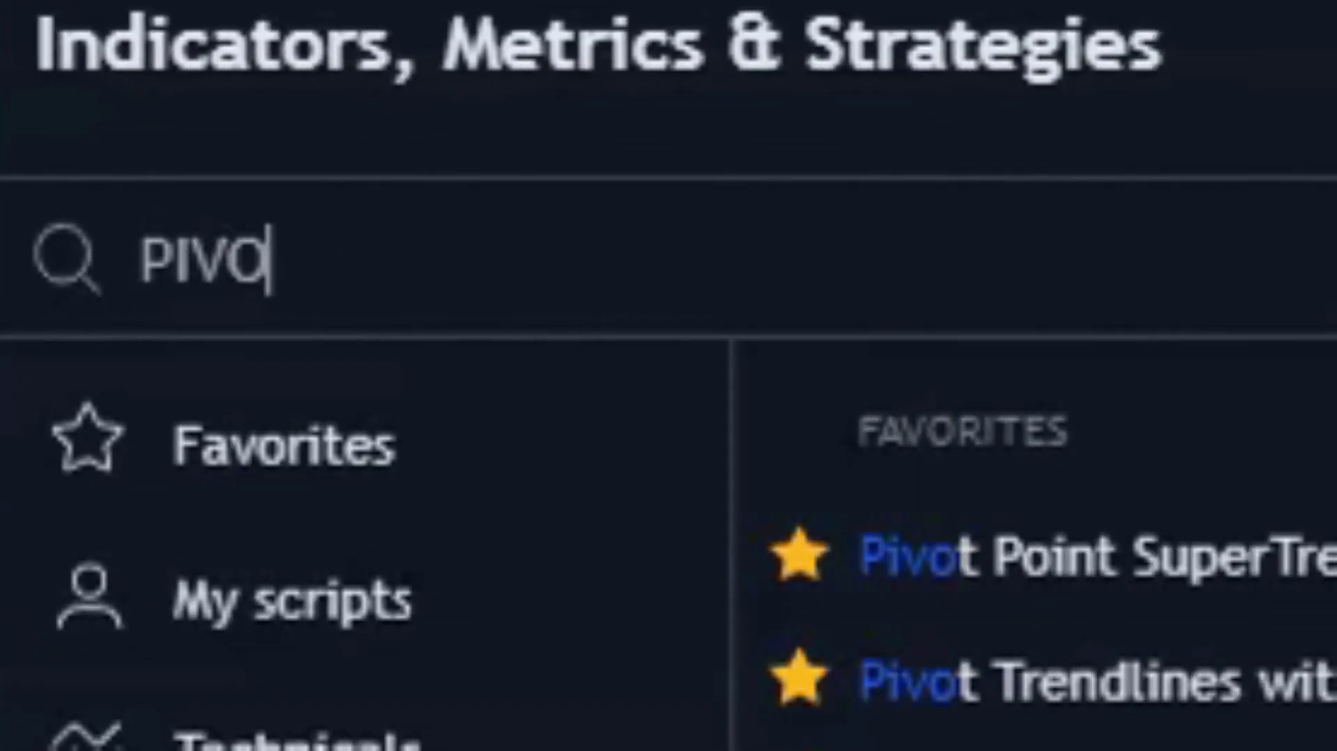
text(T POINT SUPERTRNED)
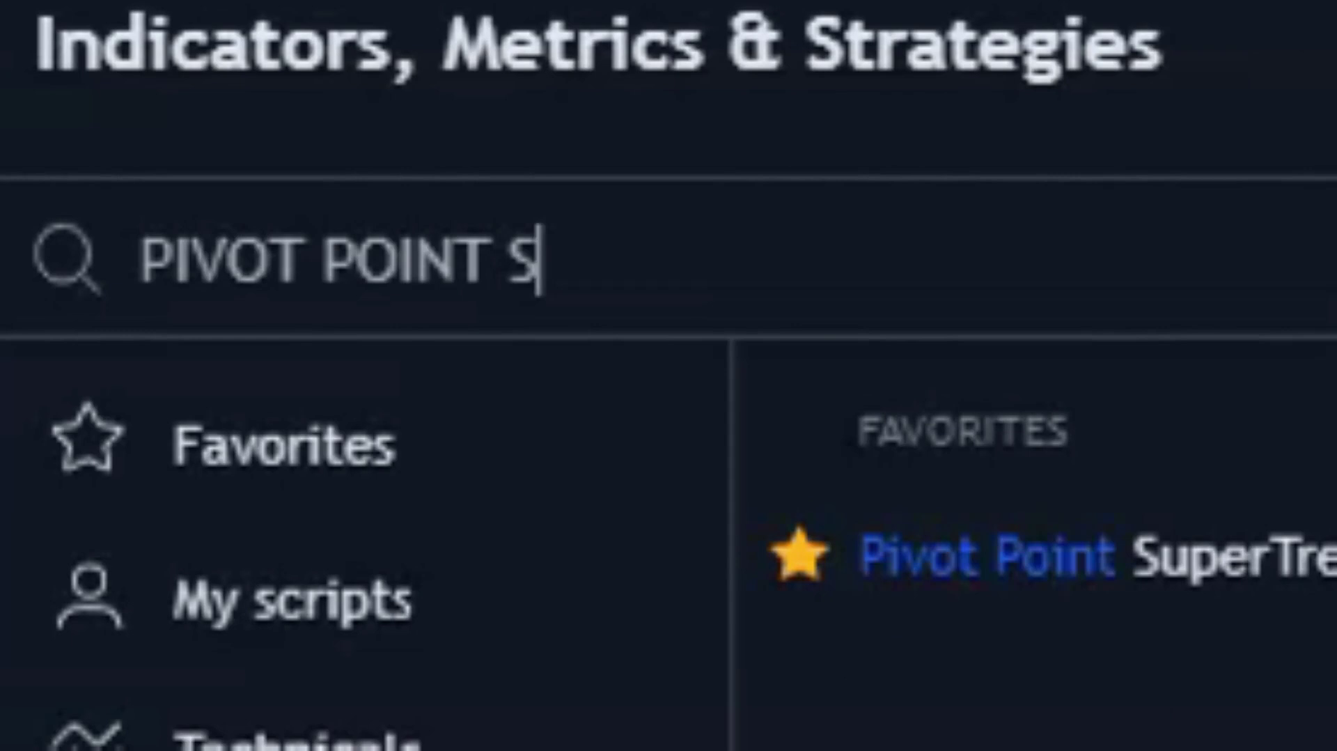
key(BackSpace)
key(BackSpace)
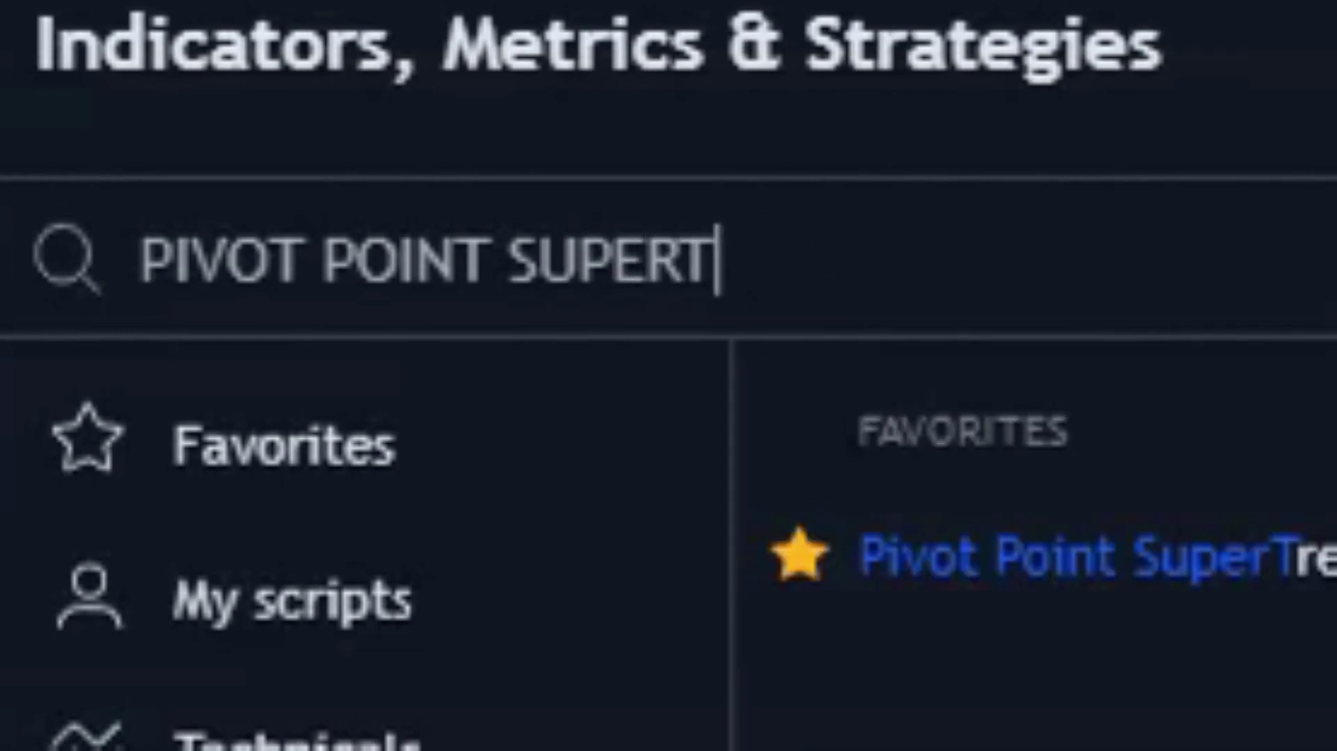
text(REND)
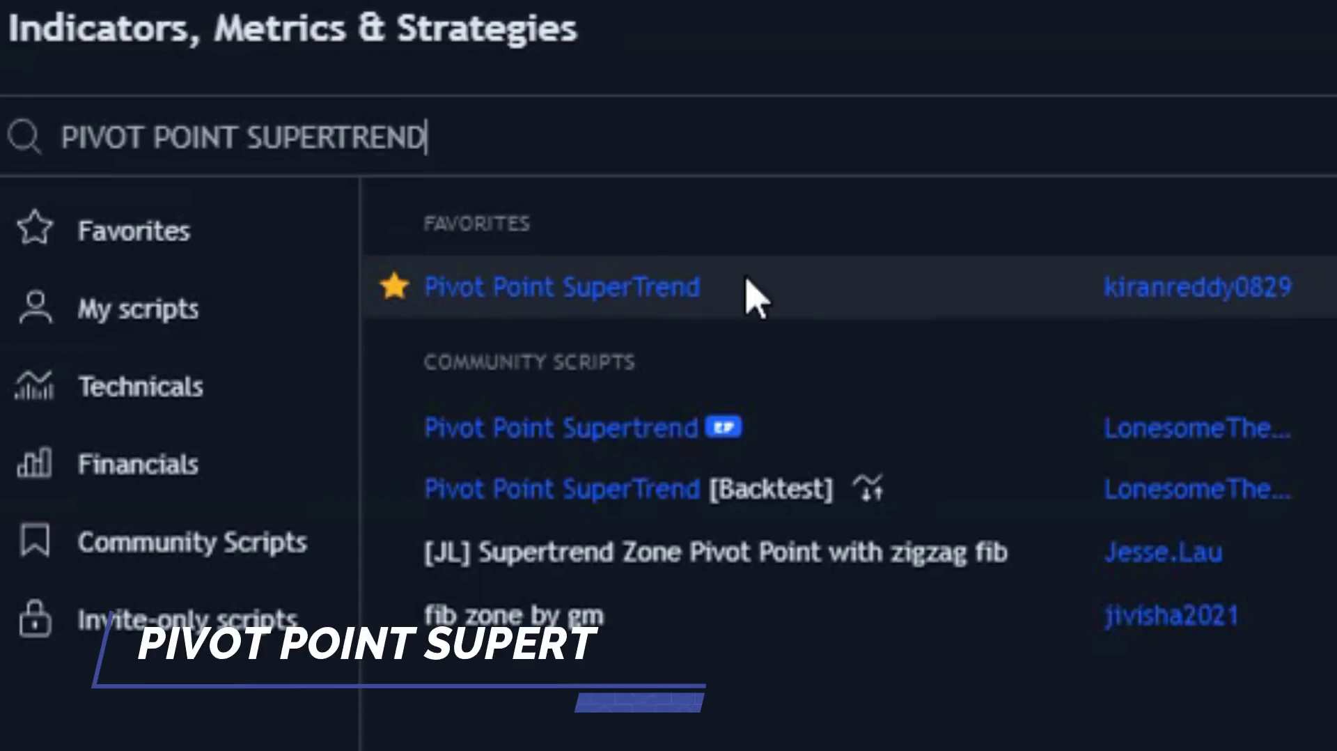
click(616, 306)
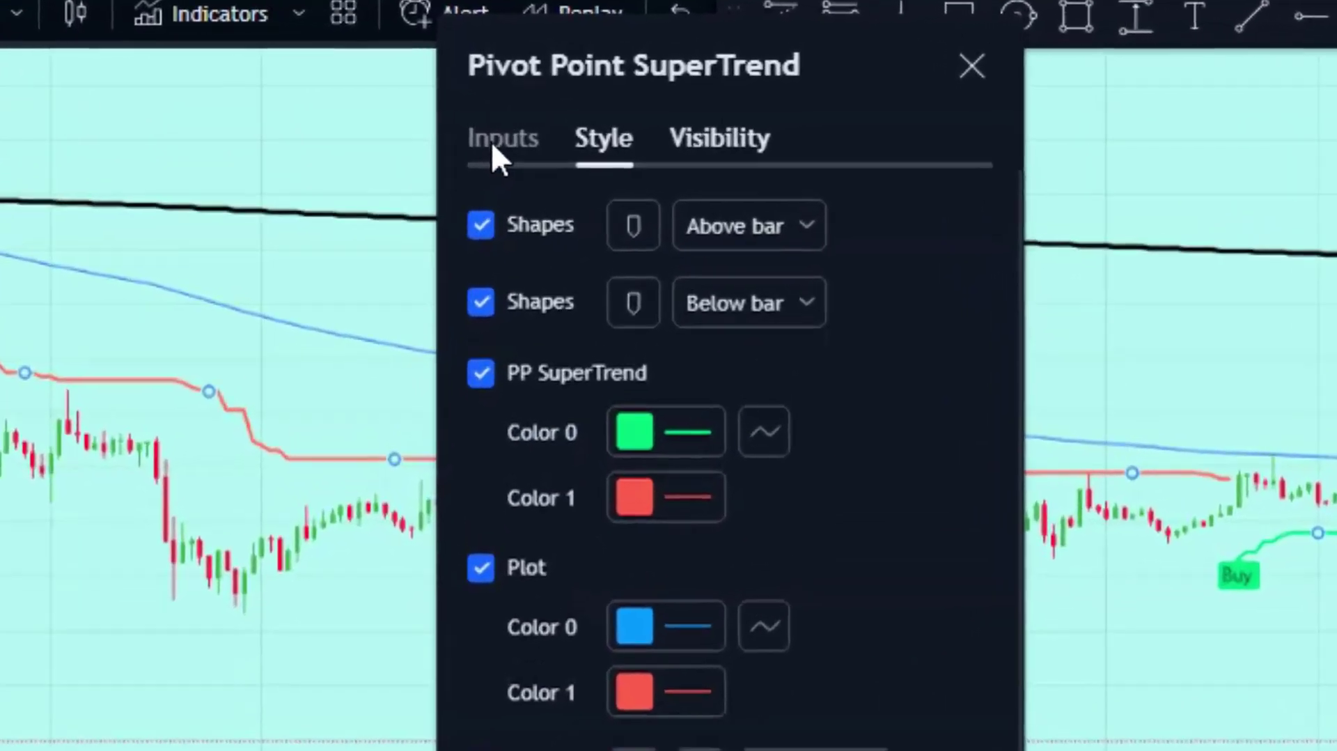
Step: Set Pivot Point SuperTrend's Pivot Point Period to 4 and its ATR Period to 14
click(592, 114)
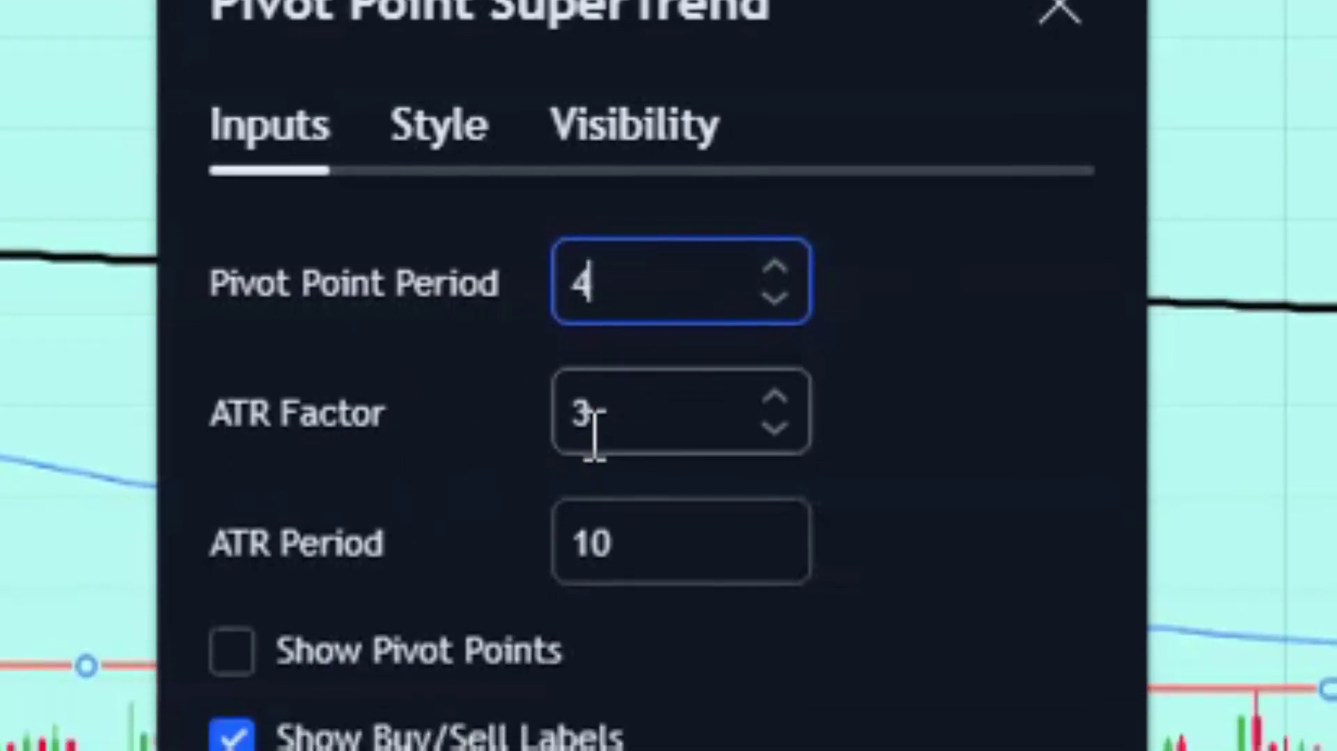
double_click(615, 552)
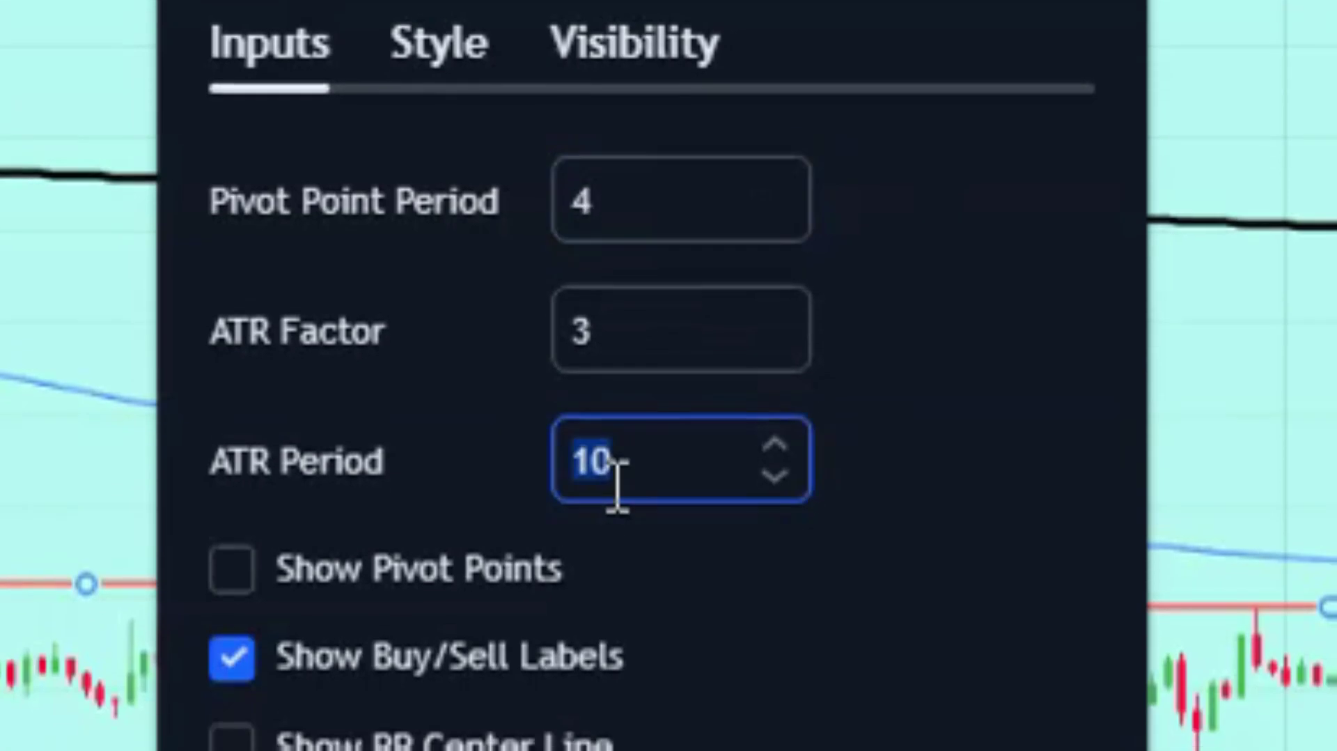
text(14)
click(969, 642)
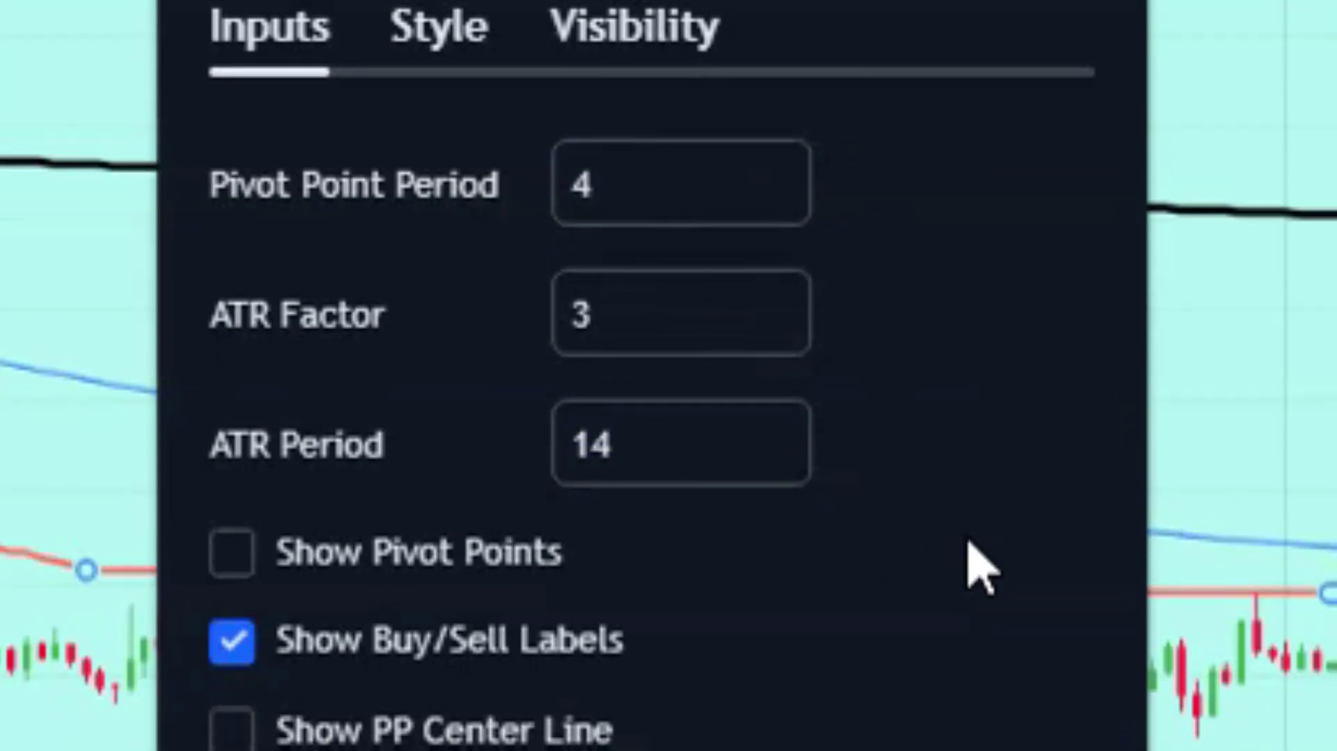
Step: Enable Show Pivot Points and hide Pivot Point SuperTrend's two Shapes, its PP SuperTrend line and the first Plot
click(397, 552)
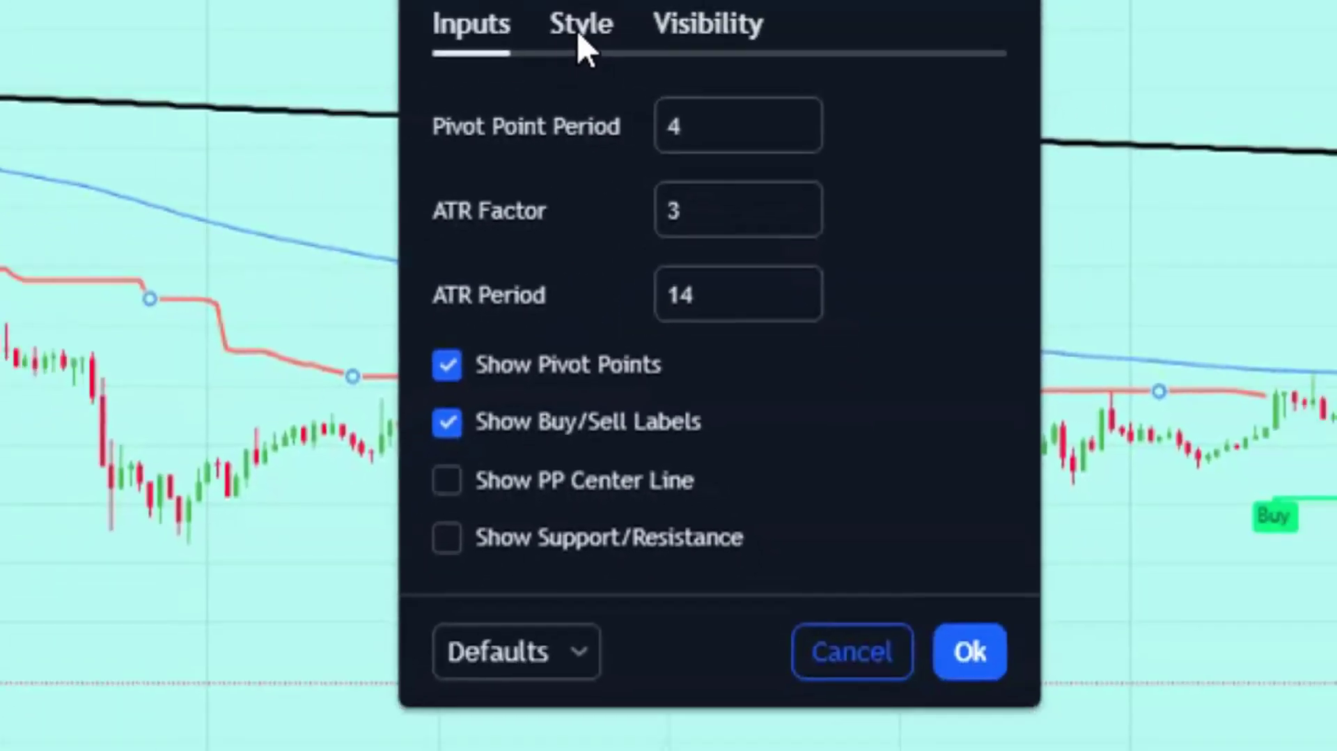
click(437, 0)
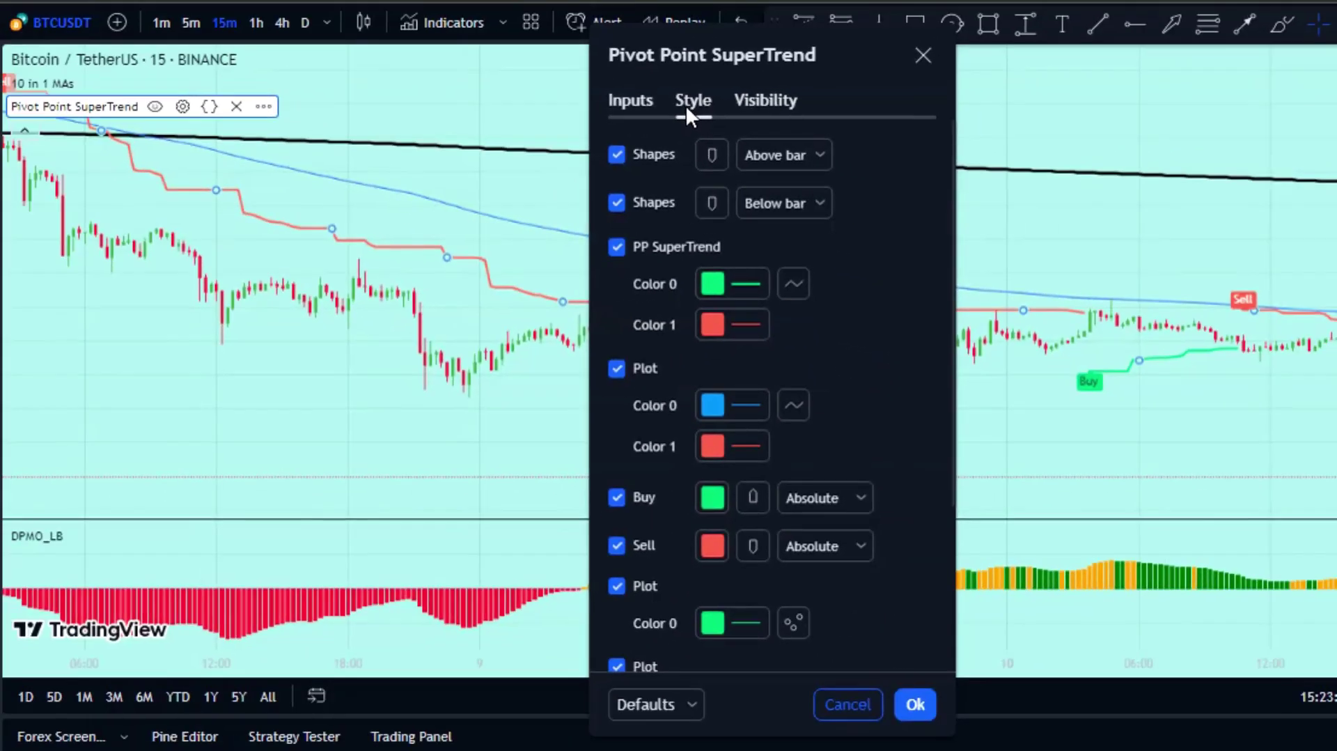
click(616, 155)
click(617, 203)
click(616, 246)
click(617, 367)
scroll(620, 332, down, 1)
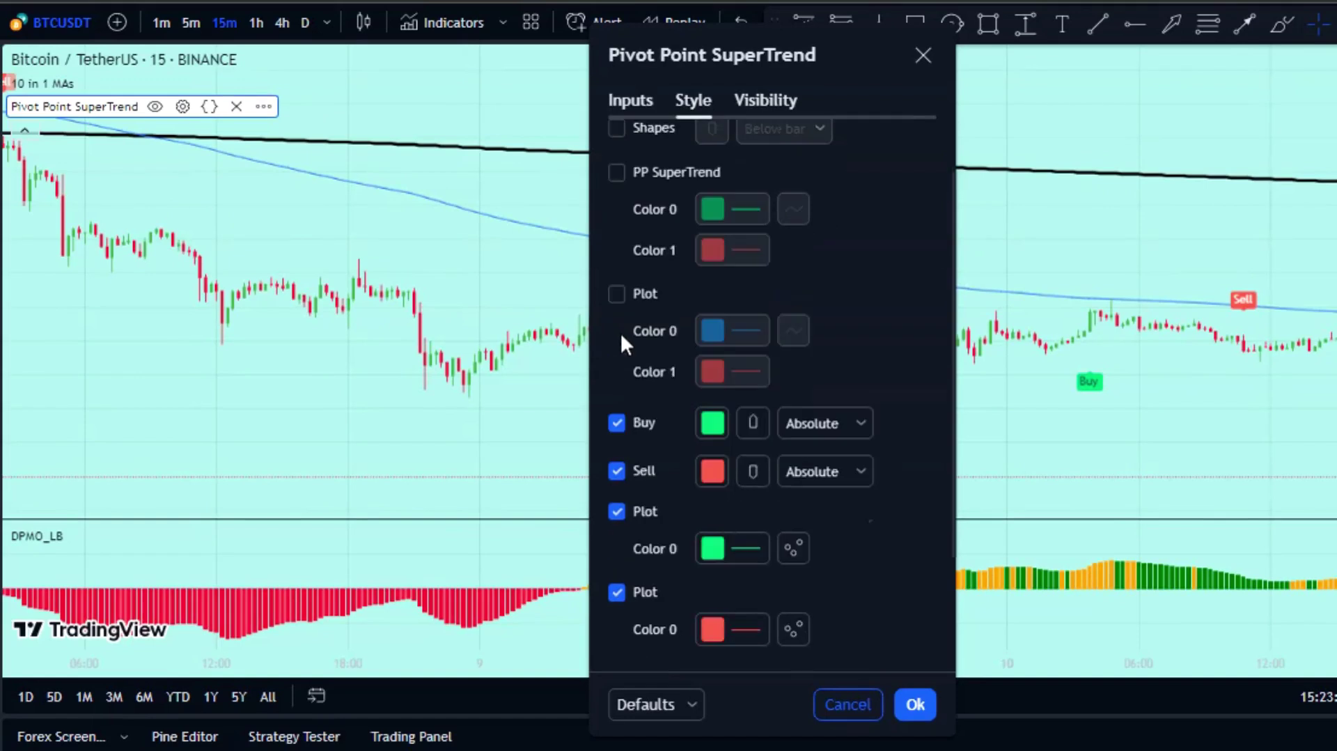
Step: Set the position of Pivot Point SuperTrend's Buy labels to Below bar and its Sell labels to Above bar
scroll(620, 332, down, 1)
click(816, 377)
click(818, 446)
click(806, 428)
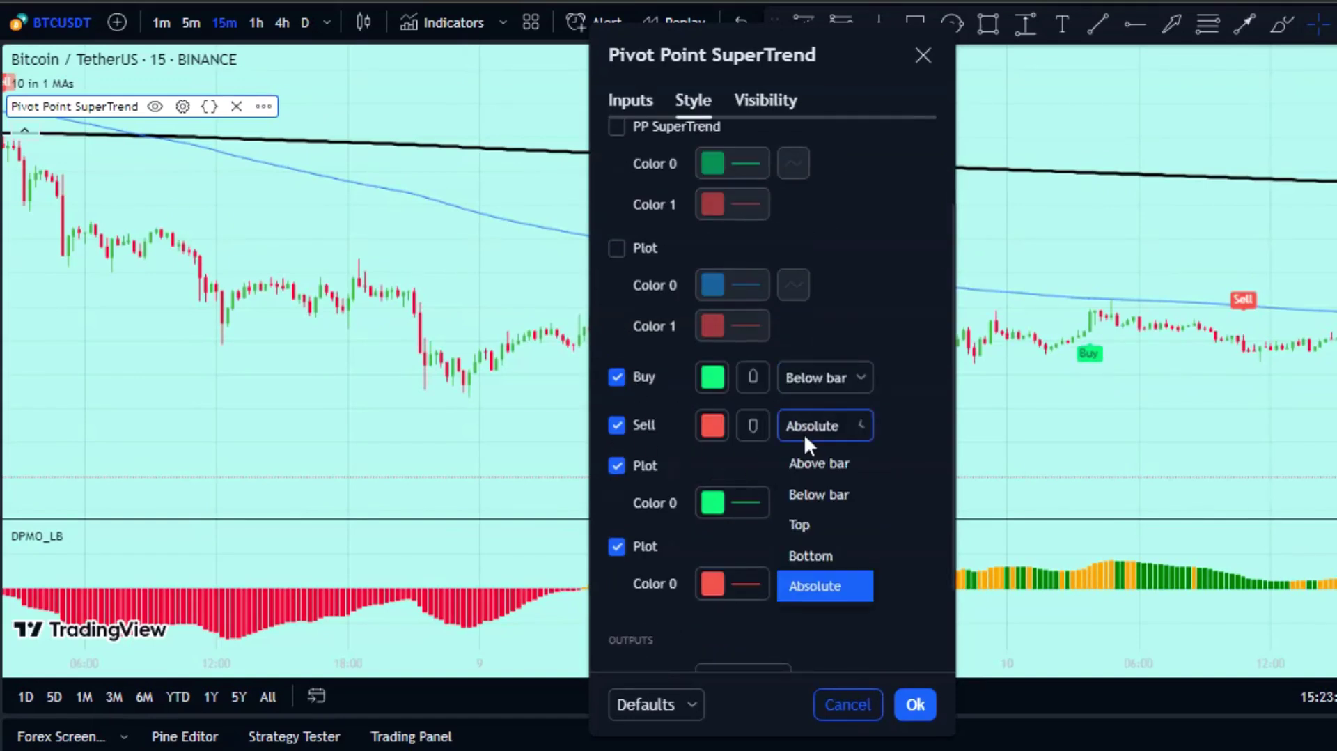
click(811, 460)
Step: Hide the two remaining Plot elements of Pivot Point SuperTrend, under the Buy and Sell labels
click(618, 465)
click(621, 546)
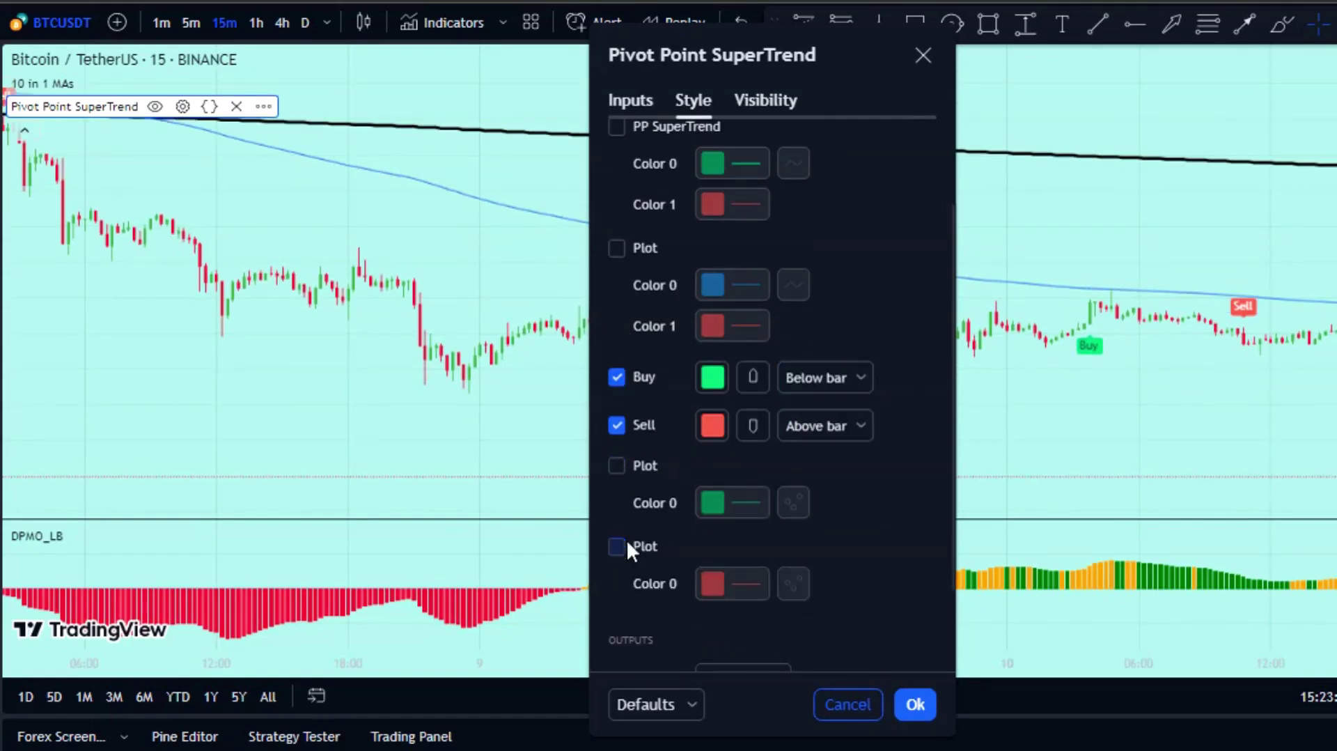
scroll(637, 550, down, 2)
scroll(677, 309, up, 4)
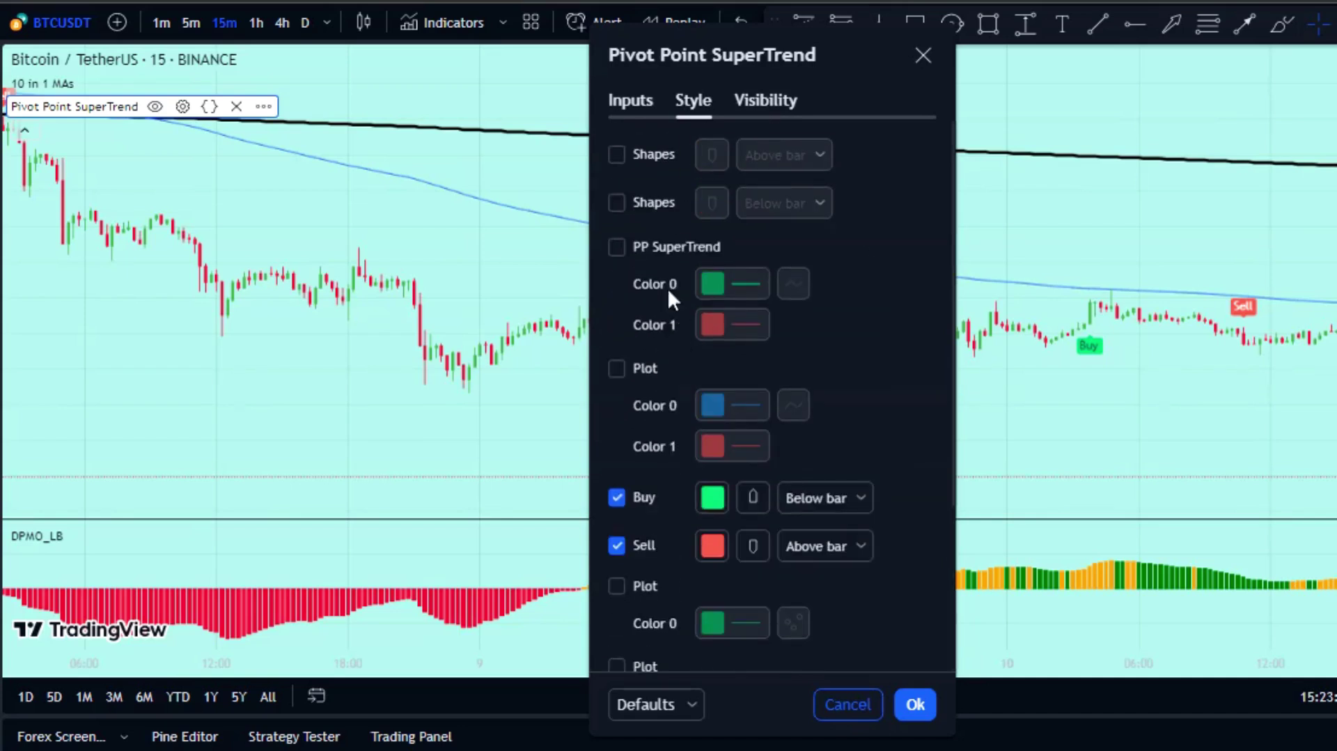
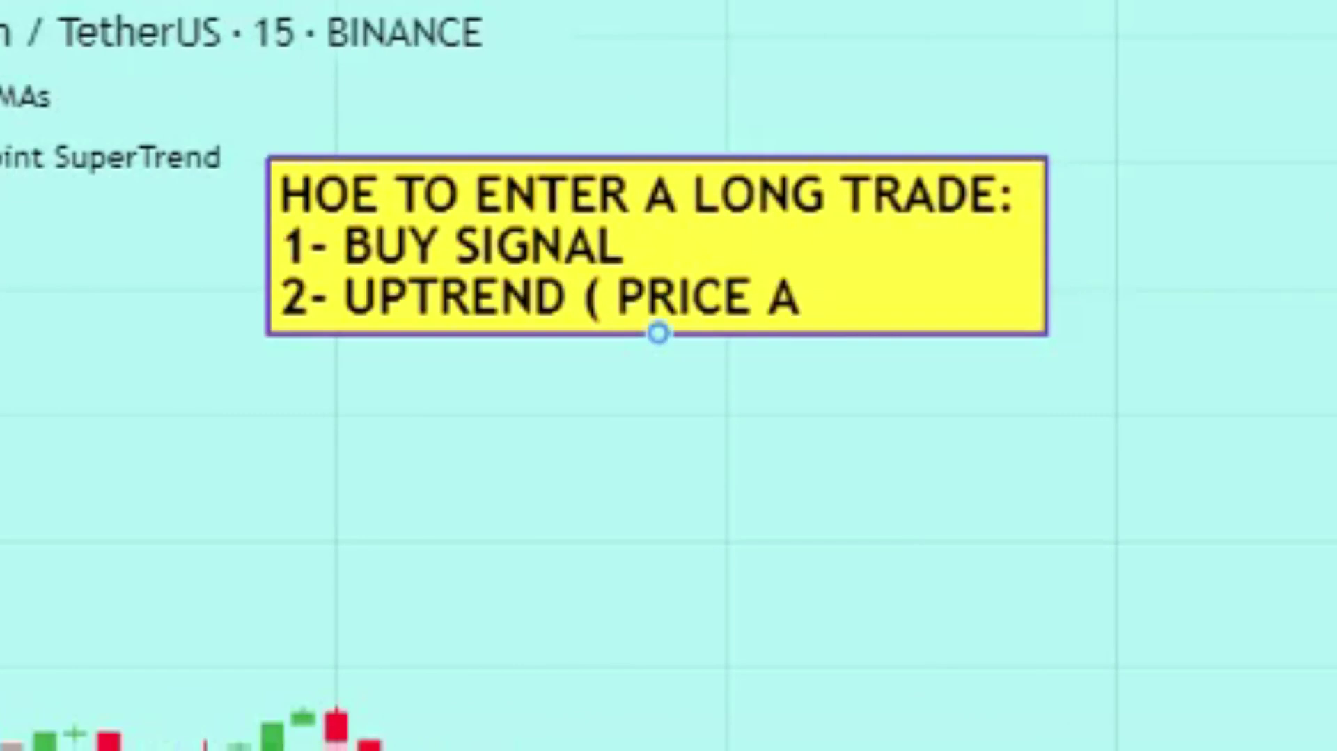
Step: Complete the yellow note's second rule as "2- UPTREND ( PRICE ABOVE MAs)" and apply the text
text())
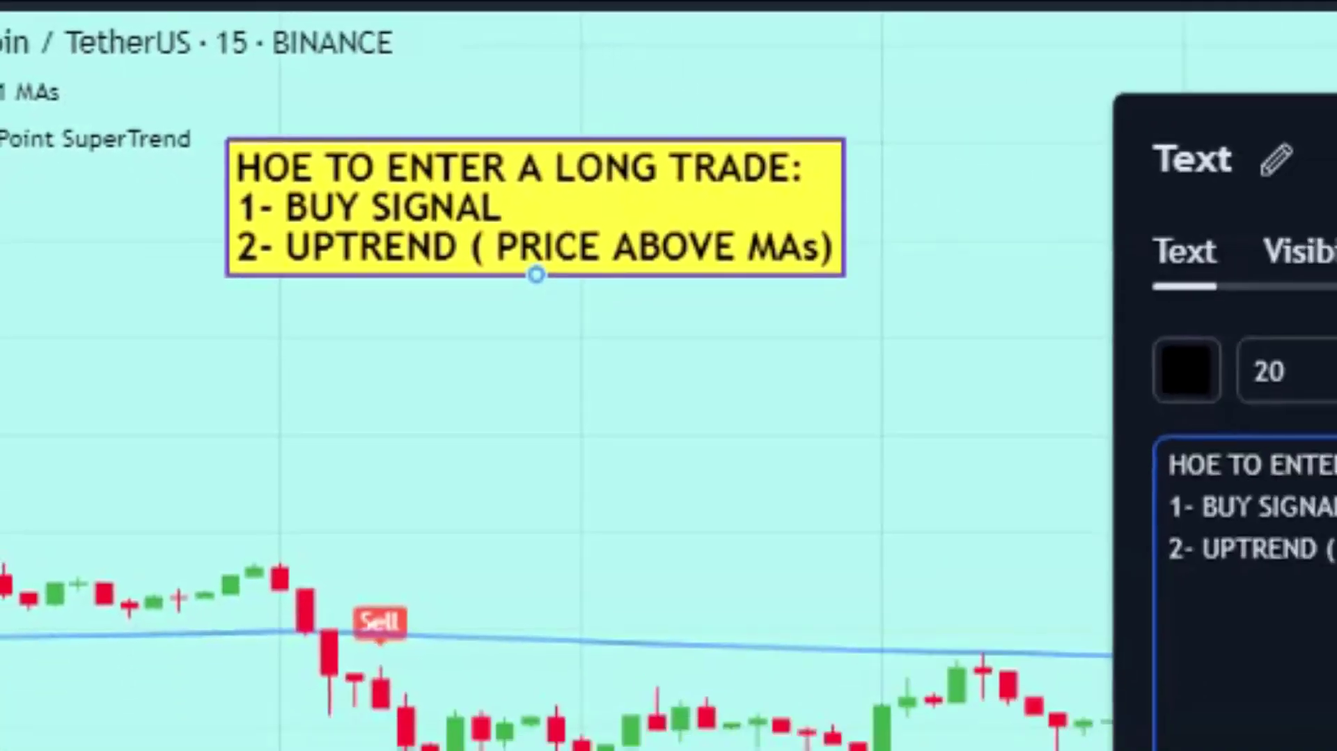
click(929, 654)
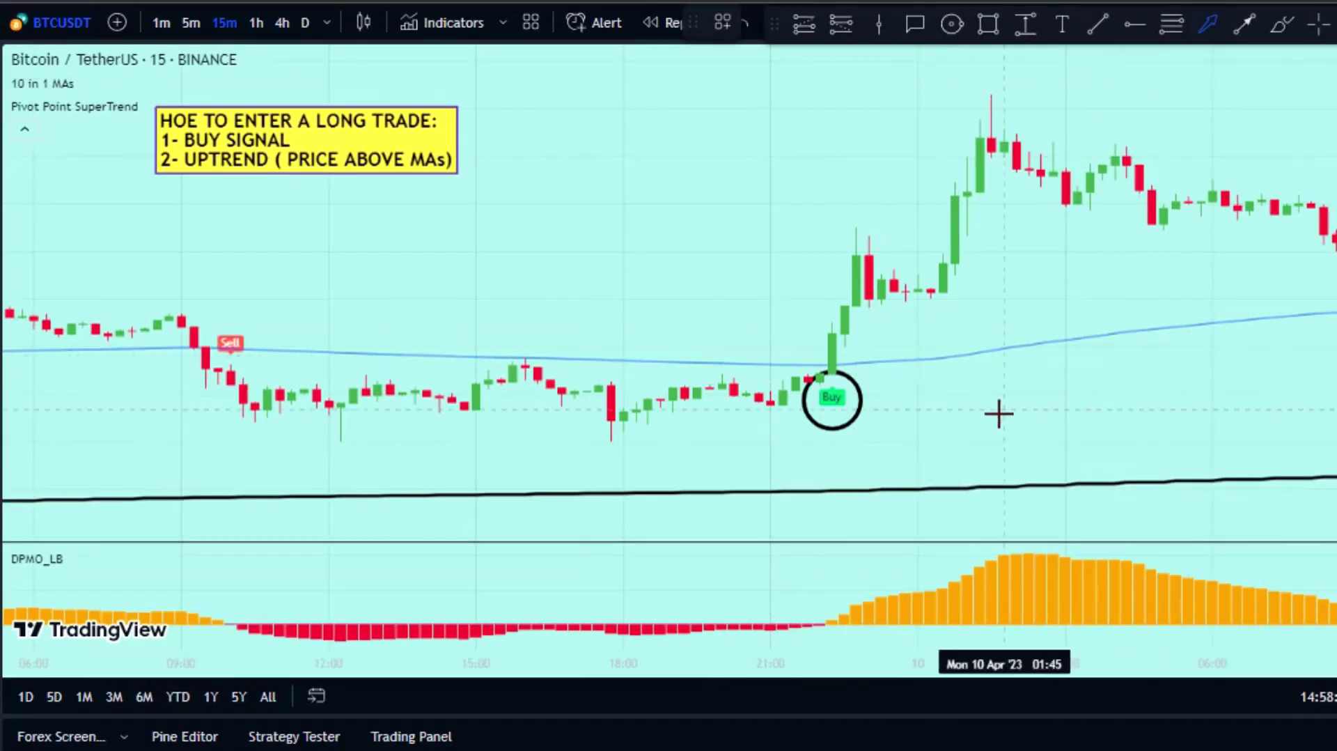
Step: Add arrow markers labelled "MA 1" at the black moving average and "MA 2" at the blue moving average
double_click(956, 481)
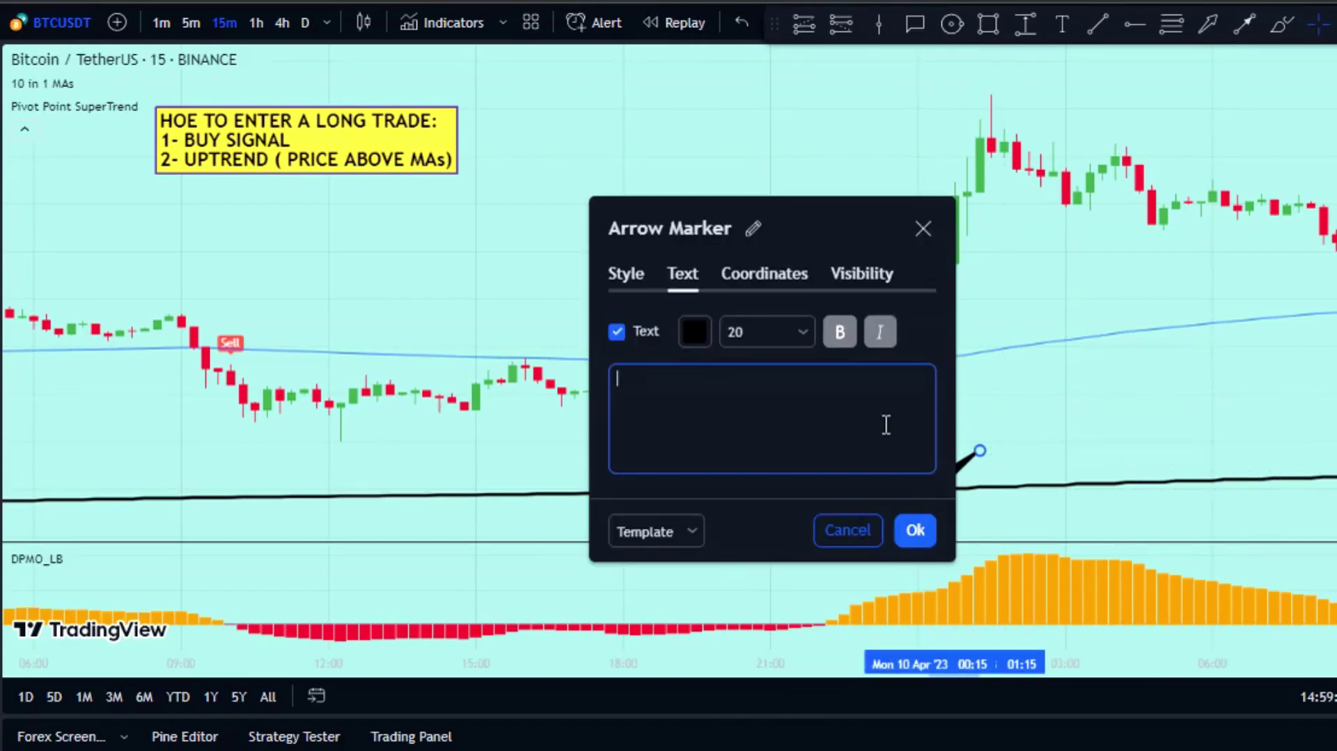
click(1110, 382)
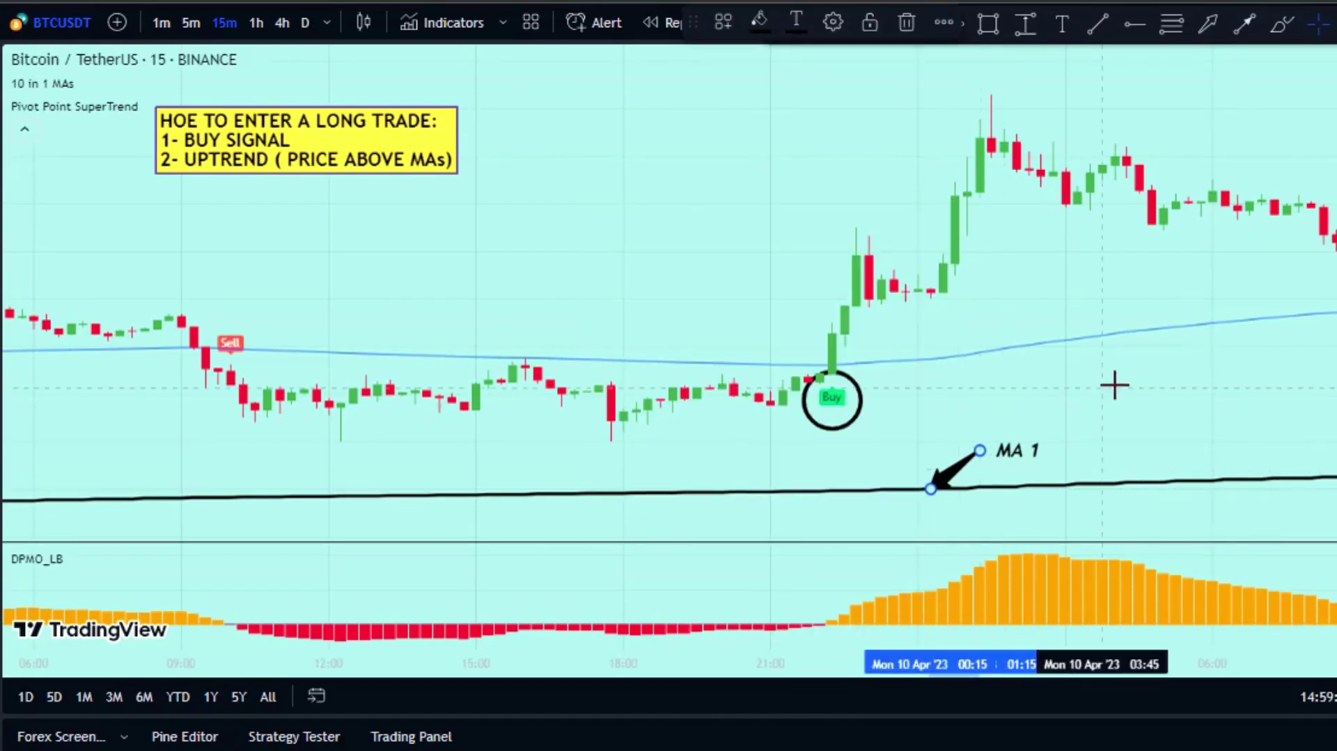
double_click(970, 366)
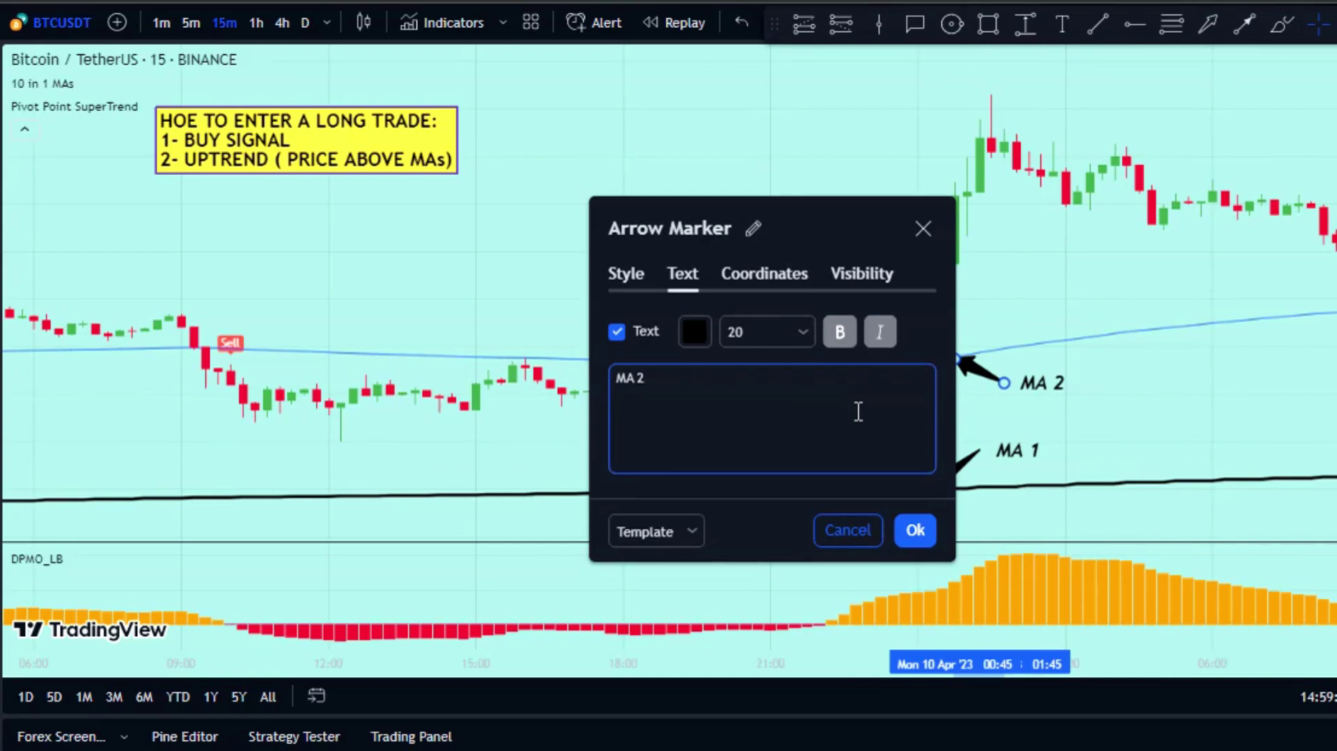
click(1194, 412)
Step: Add an arrow marker labelled "PRICE > MA1 & MA2" pointing at the green candle above the circled Buy label
click(1208, 25)
drag(746, 335, 811, 335)
double_click(801, 335)
text(PRICE)
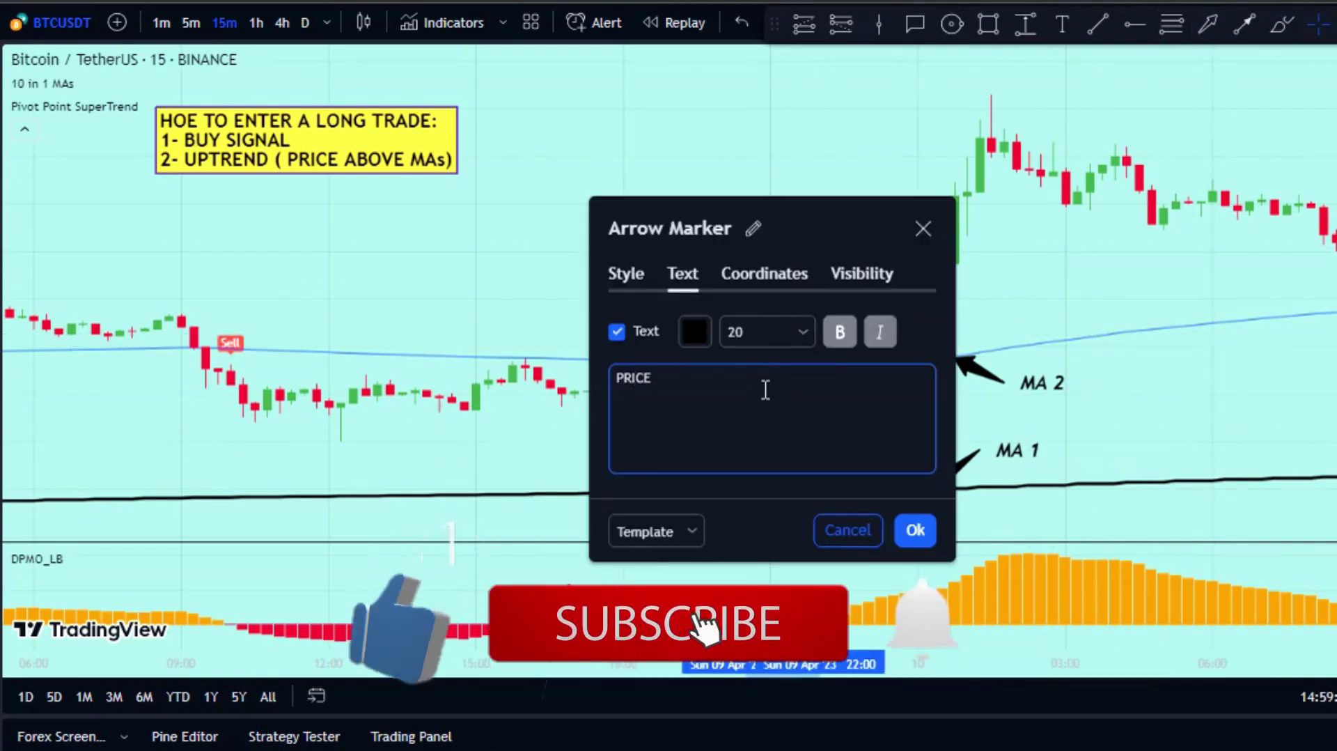
text( > MA1 & MA2)
click(914, 530)
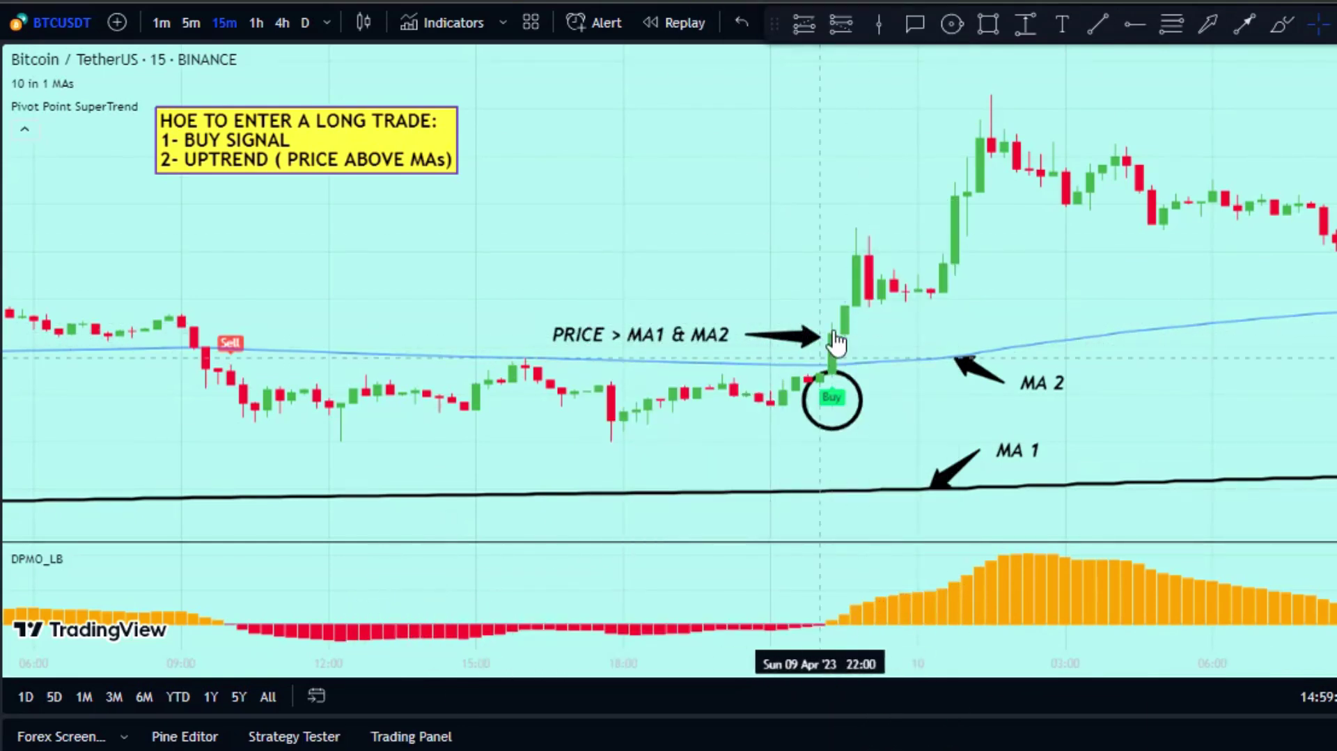
Step: Add the third rule "3- DPMO = GREEN" to the yellow long-trade note
double_click(352, 167)
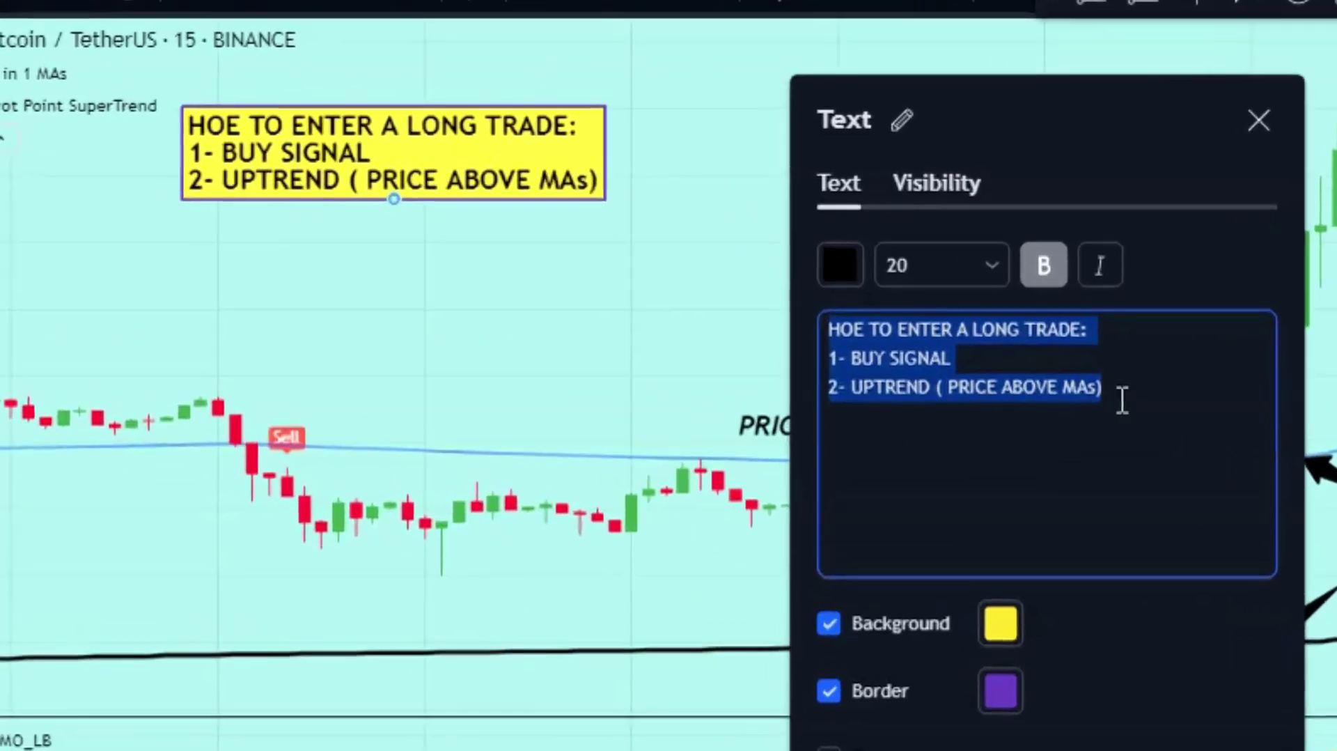
click(829, 315)
key(Return)
text(3- DPMO = GREEN)
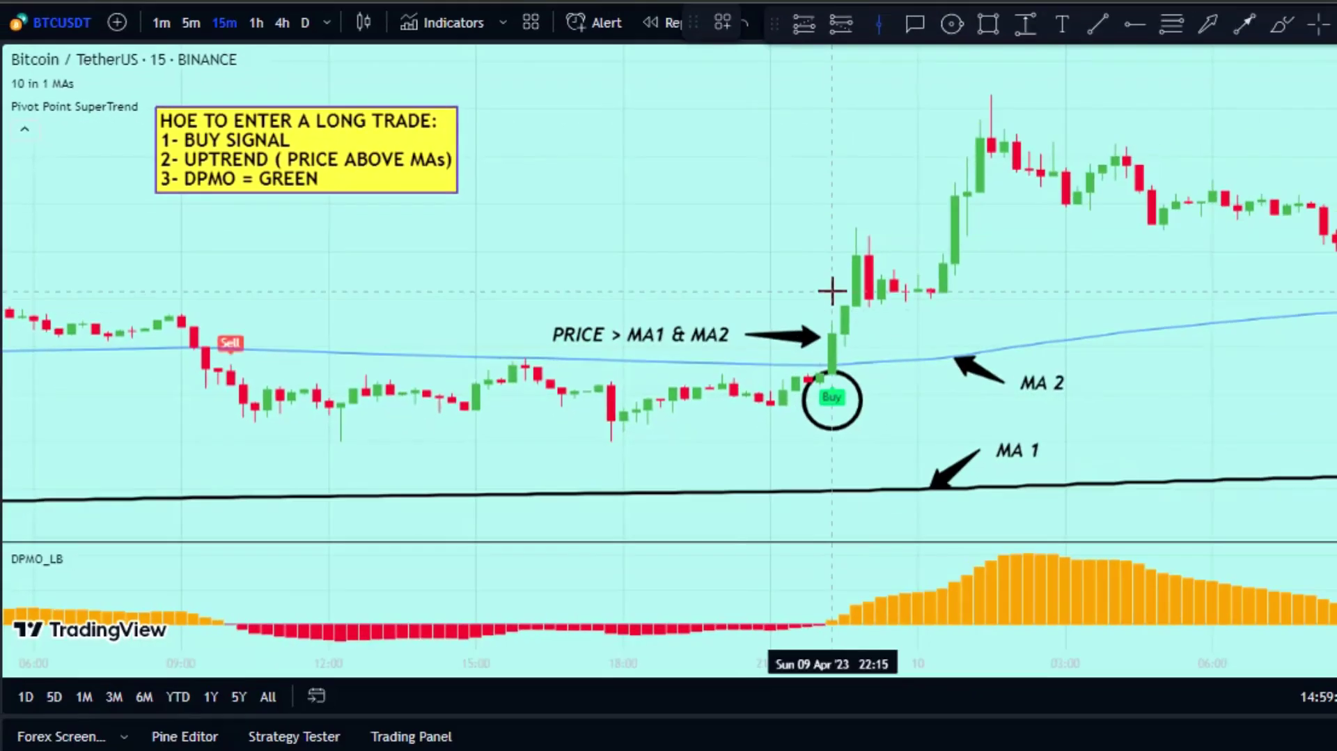
Step: Draw a vertical line through the 9 April 22:15 Buy candle and point an arrow marker beginning "GREEN AND ABOVE" at its DPMO bar
click(831, 291)
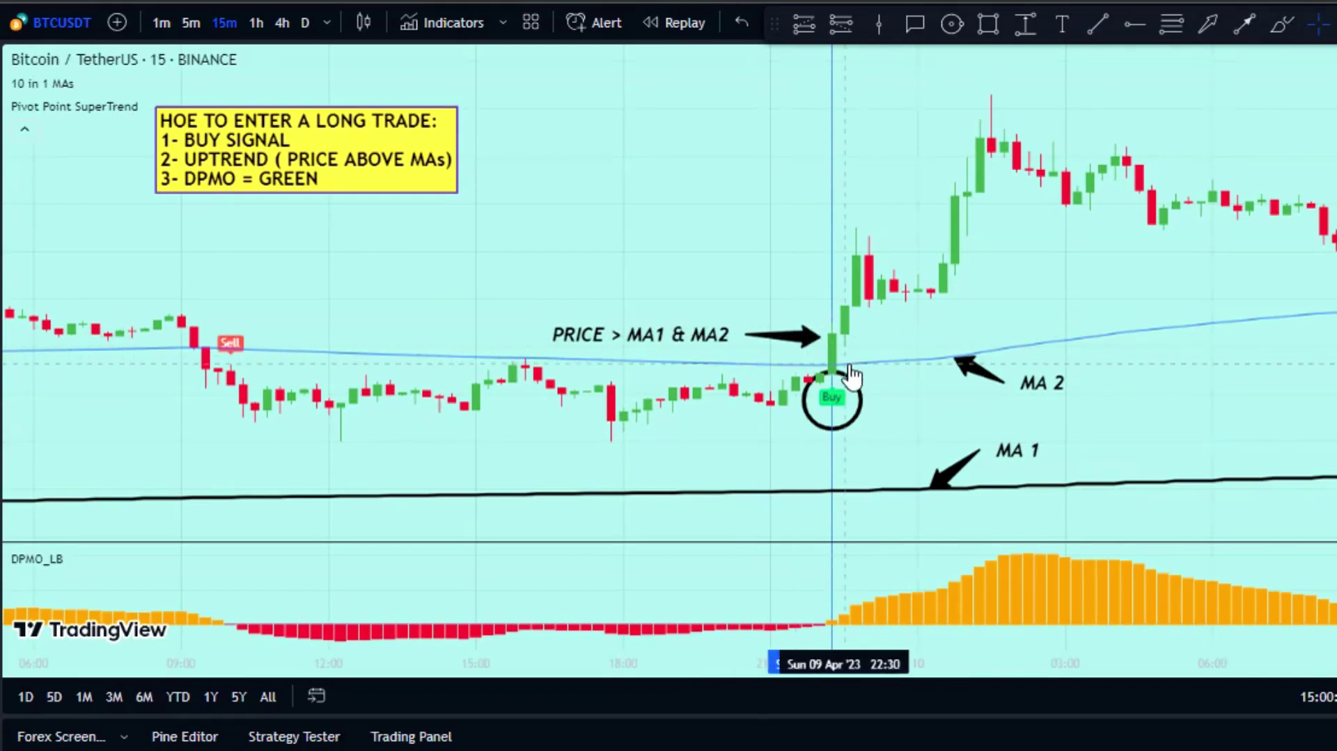
click(1207, 24)
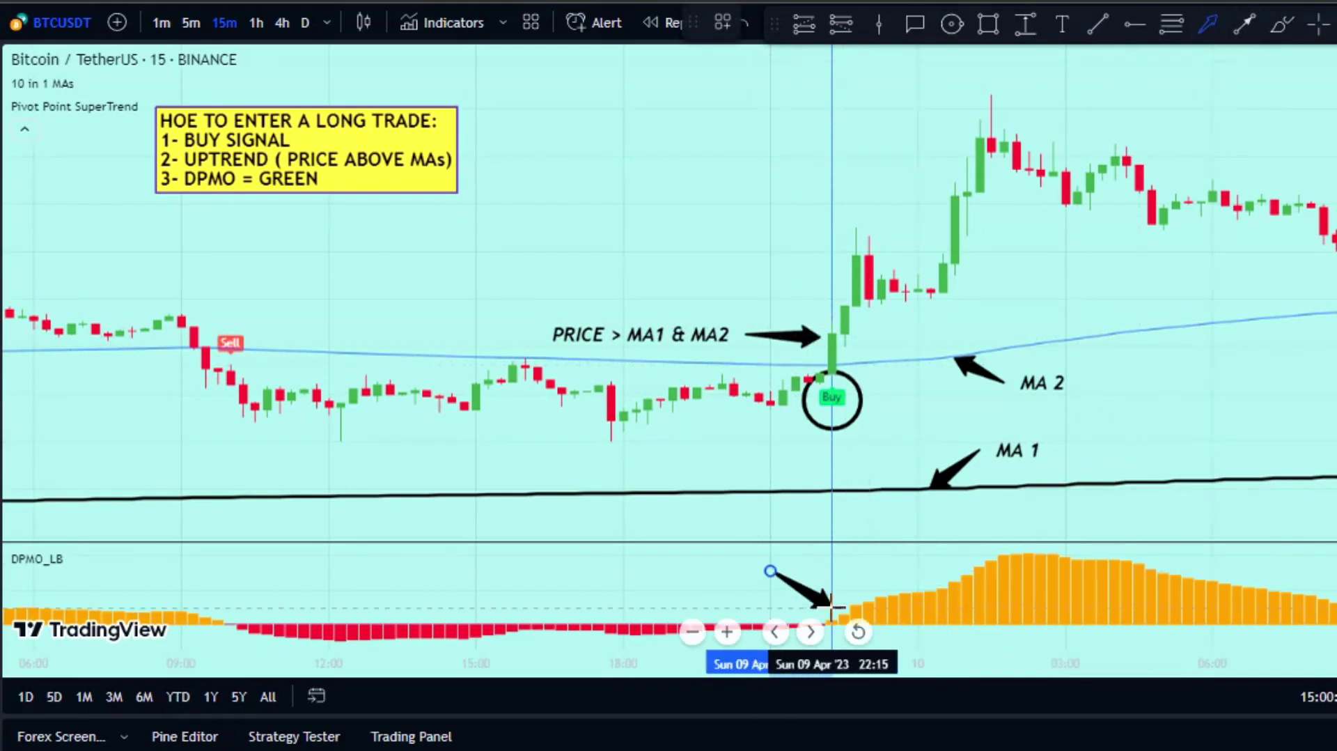
click(831, 606)
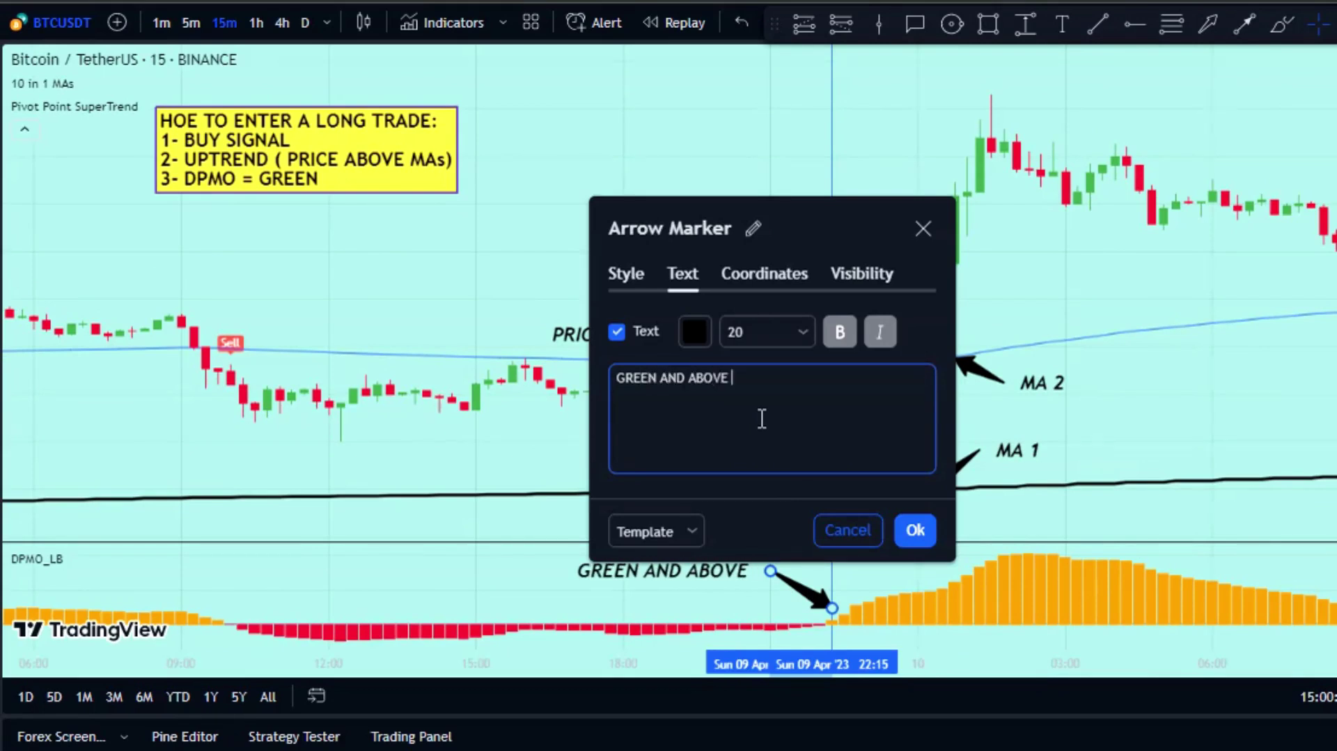
click(906, 537)
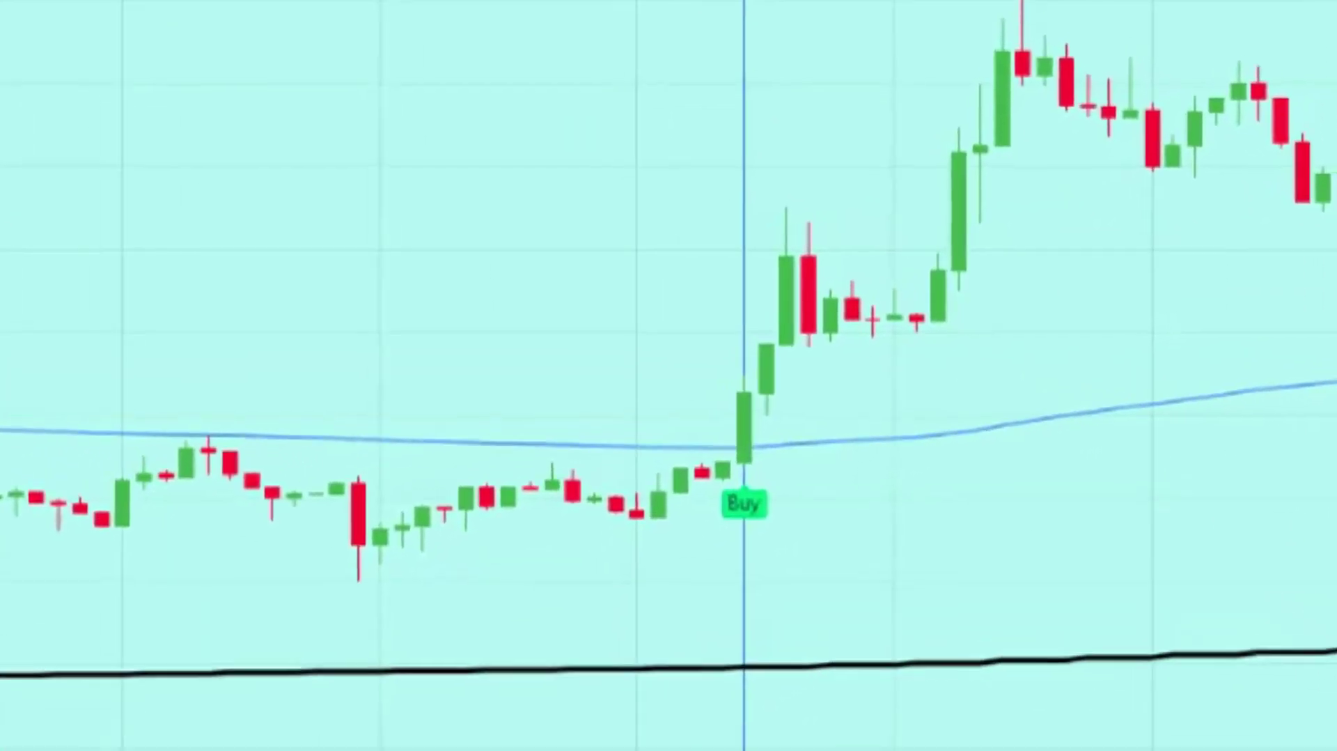
Step: Add an arrow marker labelled "SIGNAL CANDLE" pointing at the green candle above the Buy label
mouse_move(861, 569)
mouse_down()
mouse_move(738, 468)
mouse_move(740, 488)
mouse_up()
double_click(753, 536)
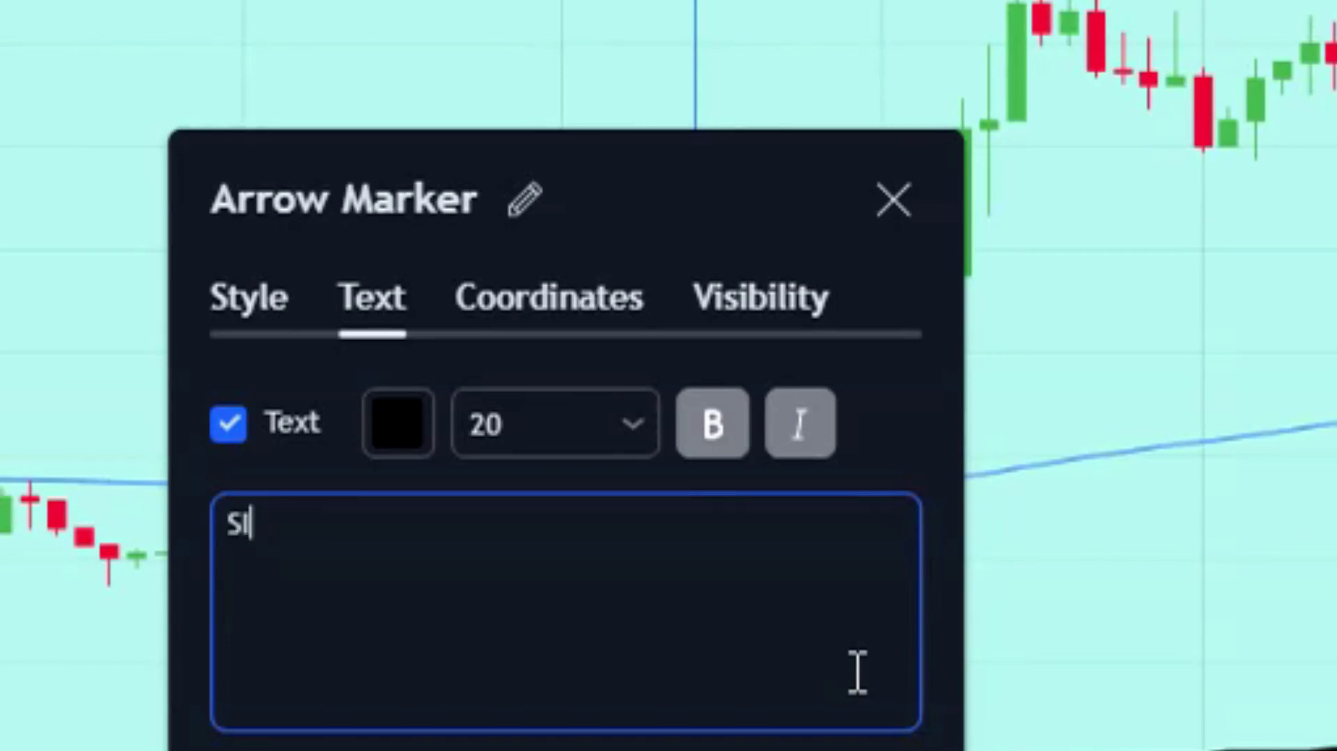
text(SIGNAL CANDLE)
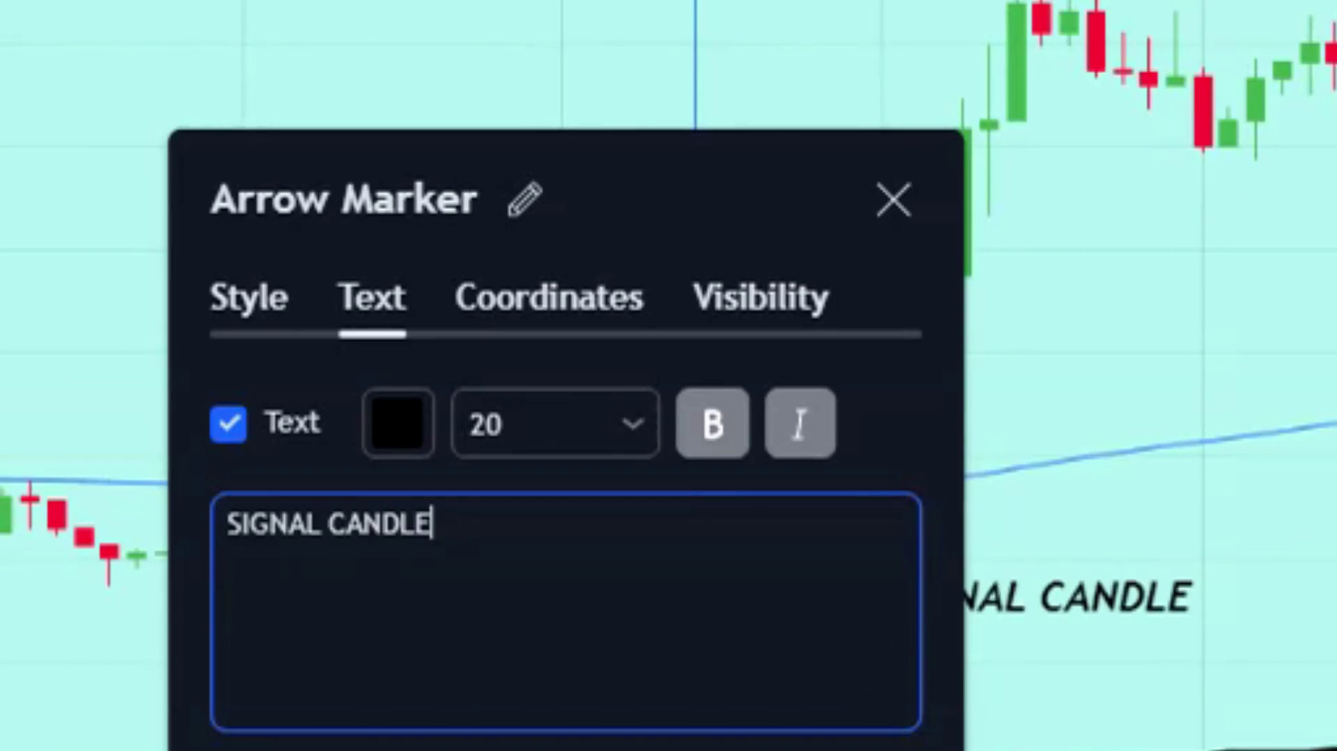
key(Escape)
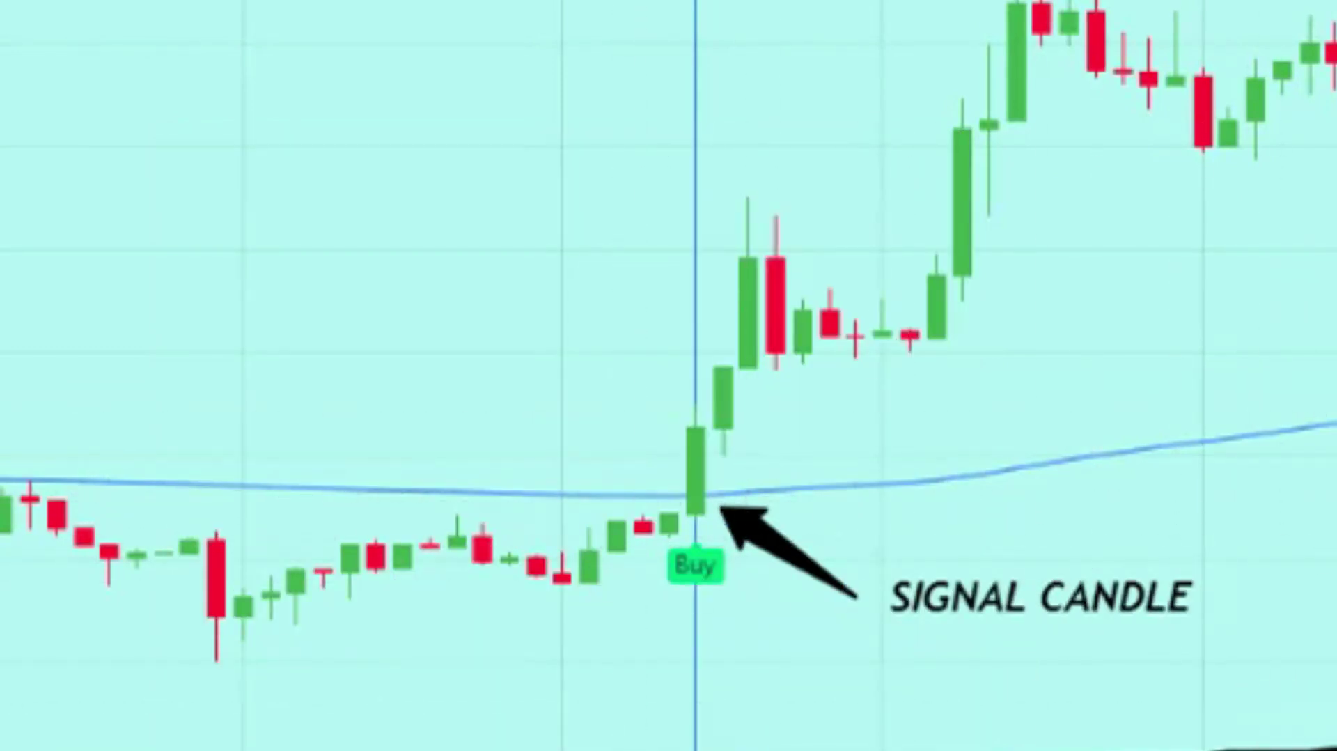
Step: Draw a horizontal ray from the top of the signal candle's body and label it "ENTERY PRICE"
click(696, 427)
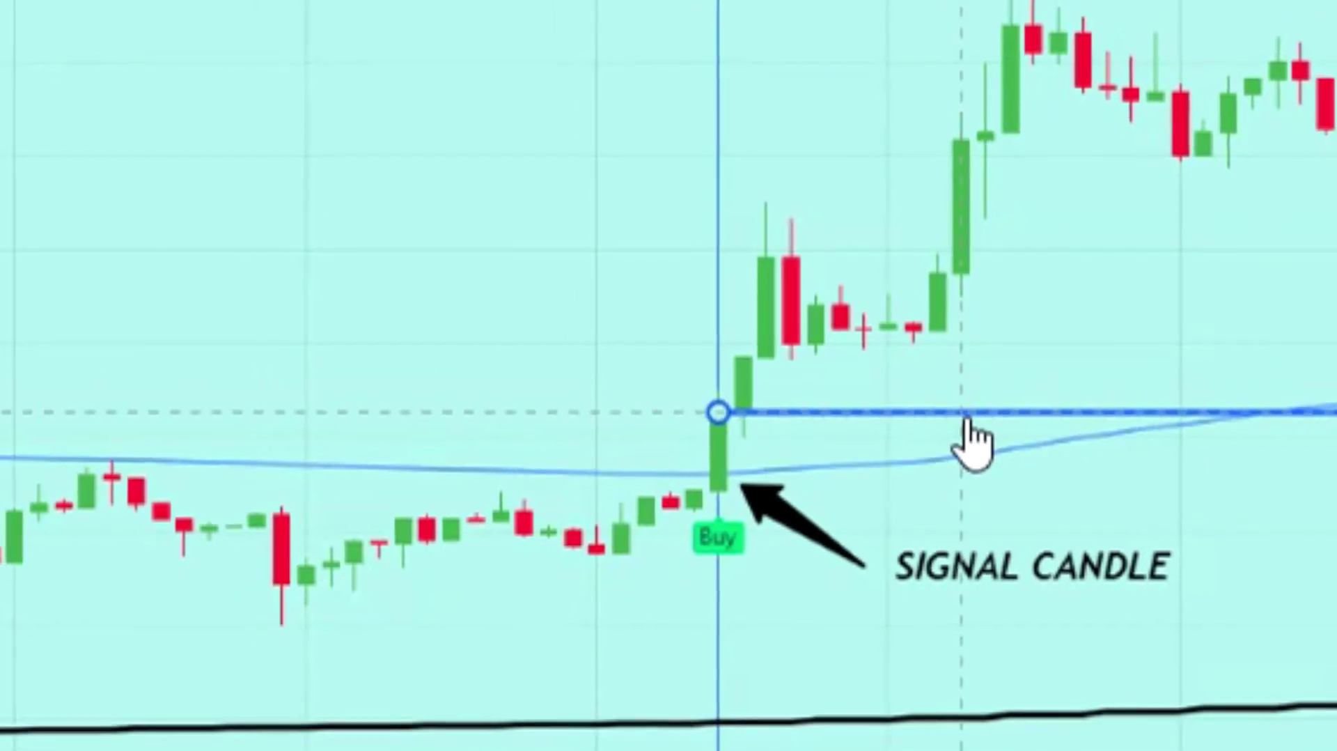
double_click(967, 419)
text(ENTERY)
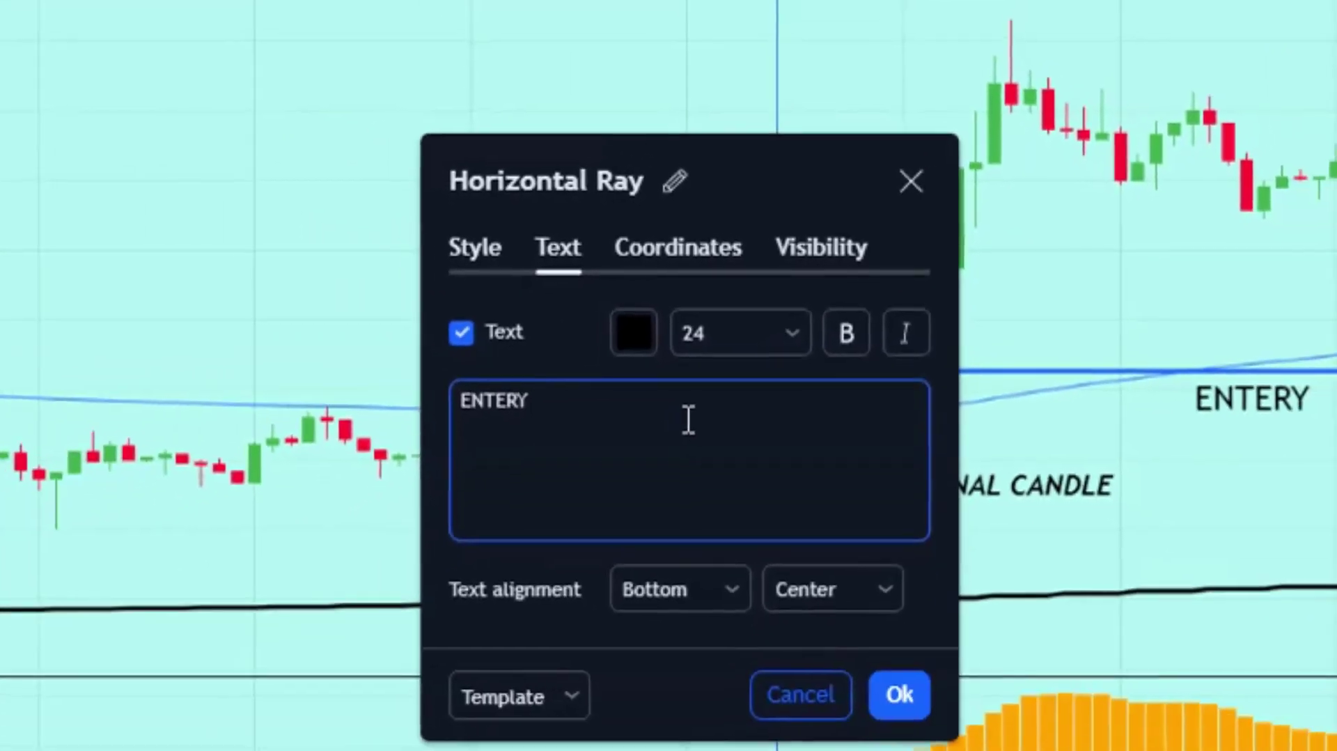
text( PRICE)
click(899, 694)
click(1224, 416)
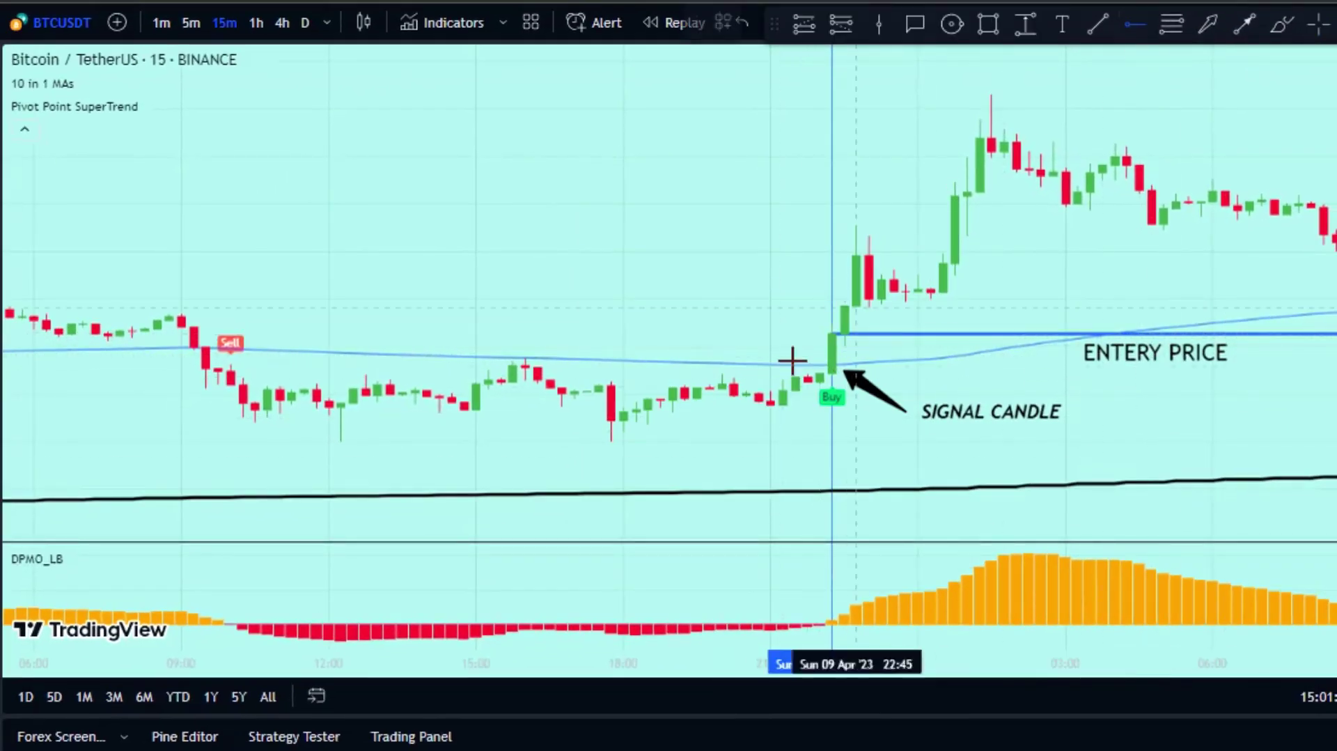
Step: Draw a horizontal ray from the low of the long red candle before the Buy signal and label it "STOPLOSS"
click(246, 538)
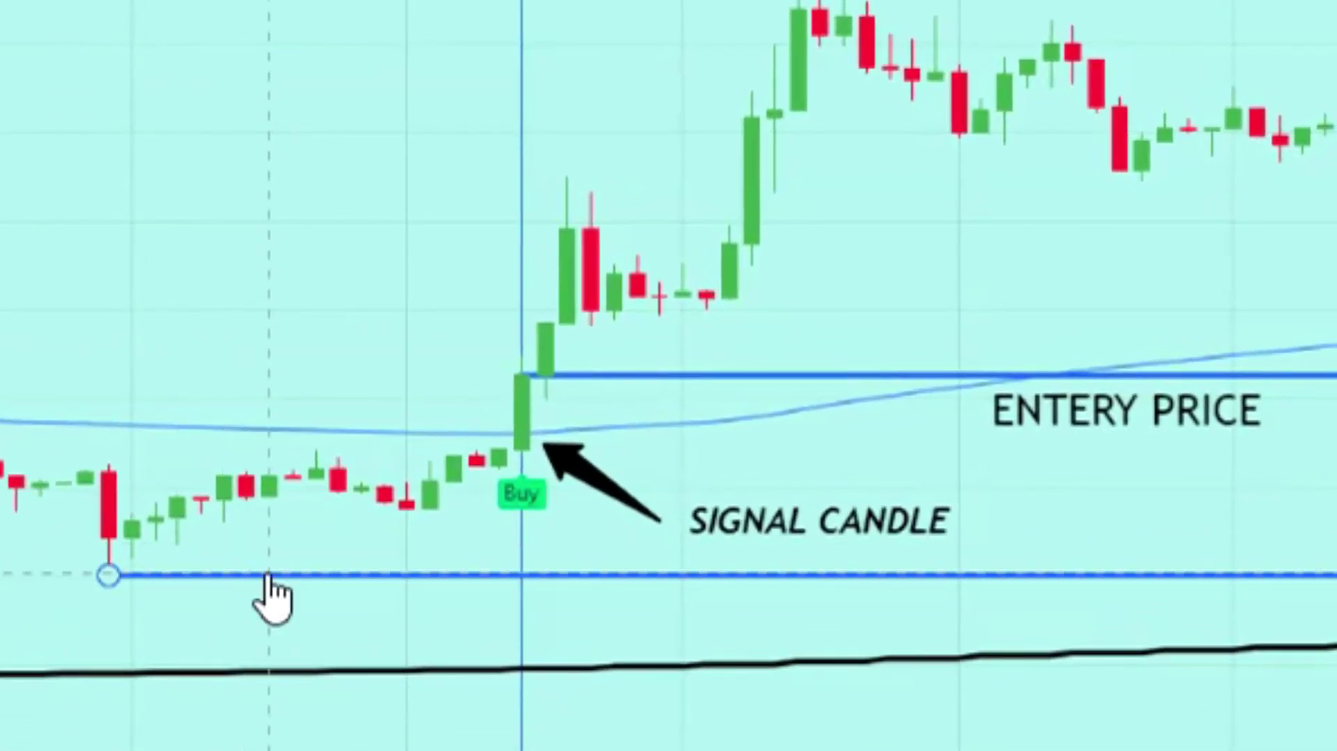
double_click(267, 575)
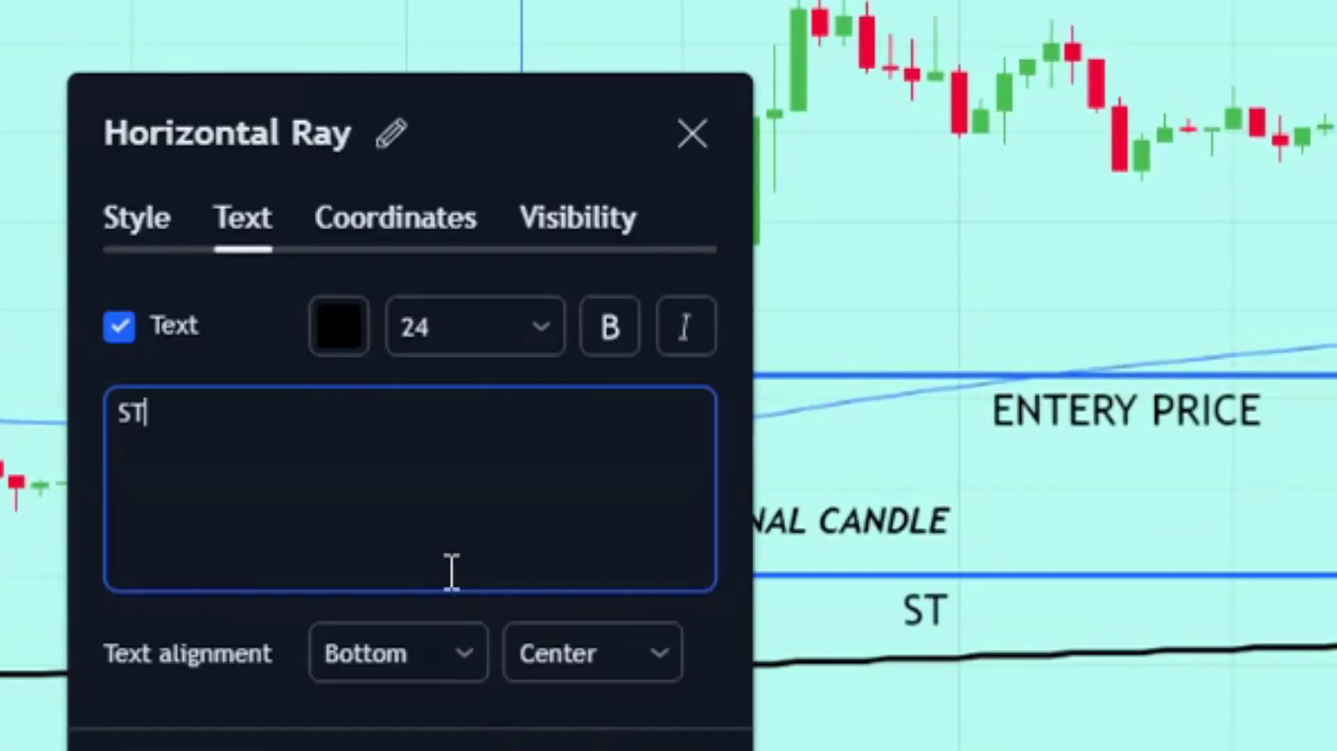
text(STOPLOSS)
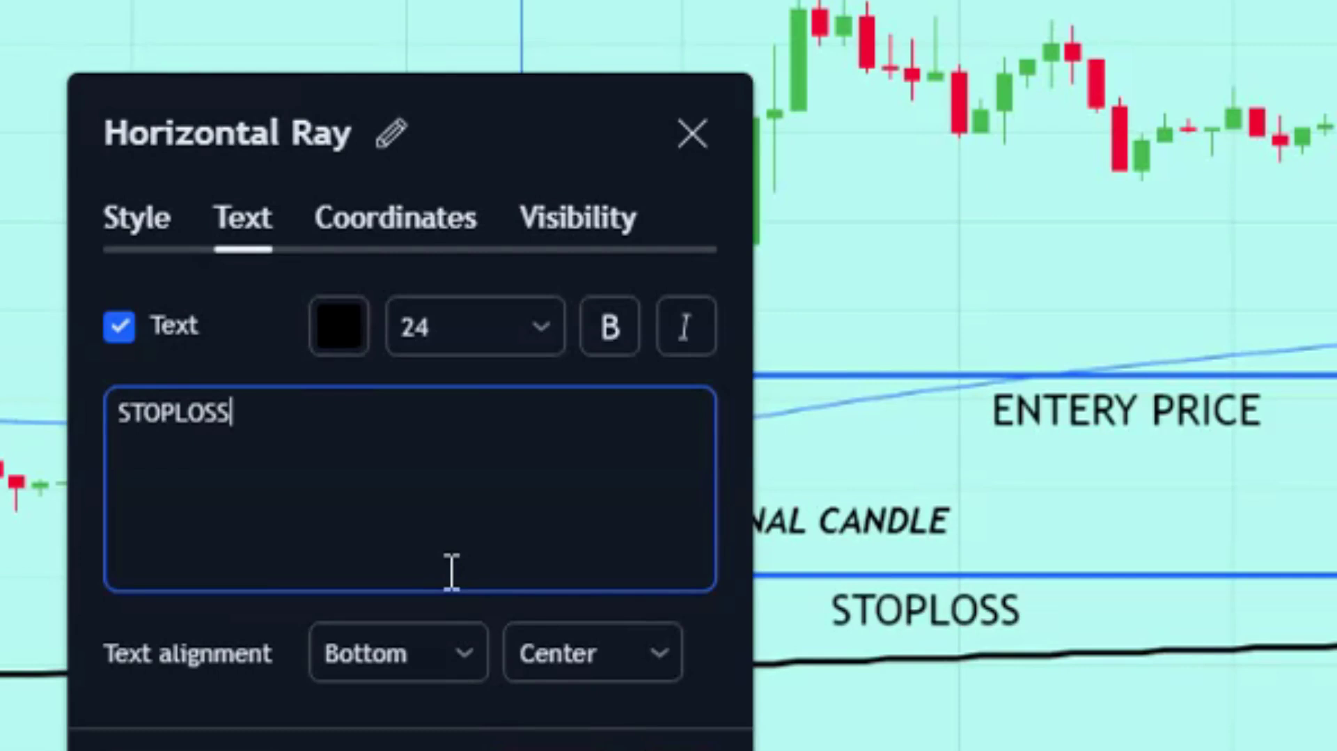
key(Escape)
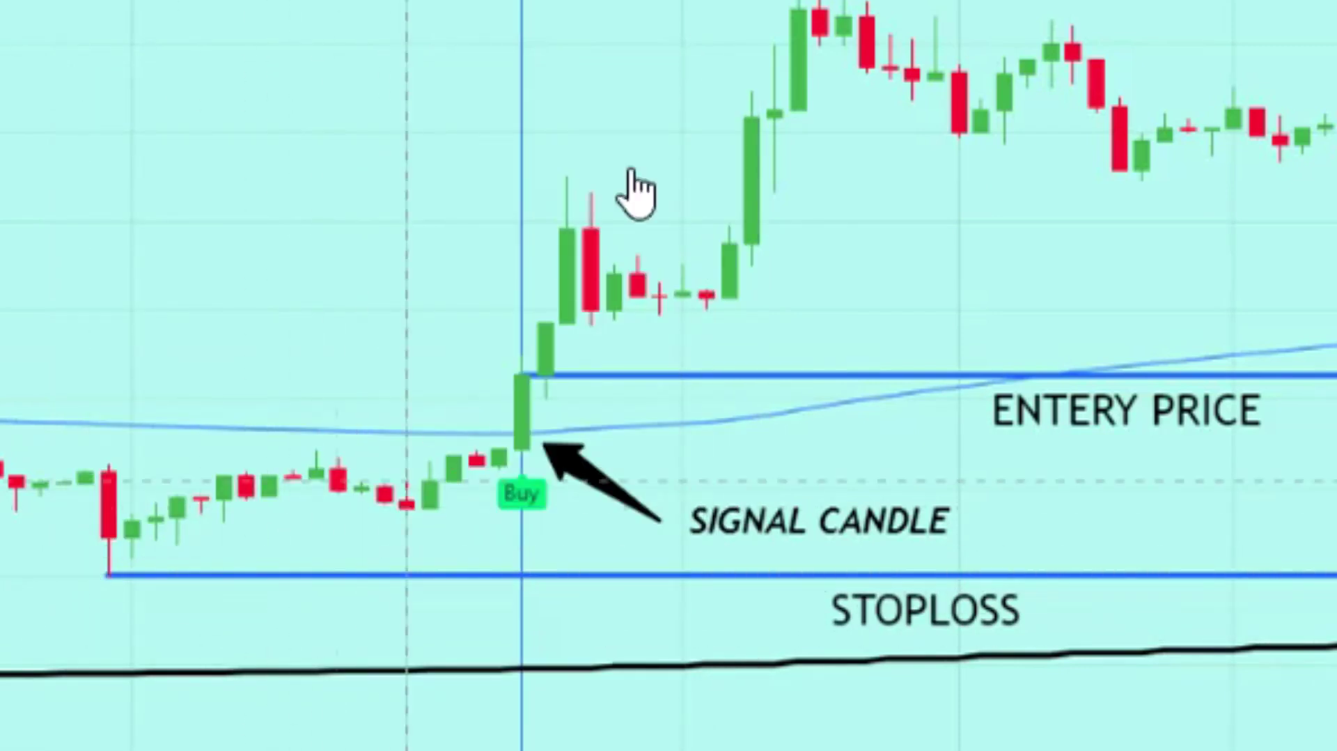
Step: Place a long position at the entry price with its stop on the stoploss ray and a target at about 1.52 risk/reward
click(523, 376)
drag(522, 500, 522, 575)
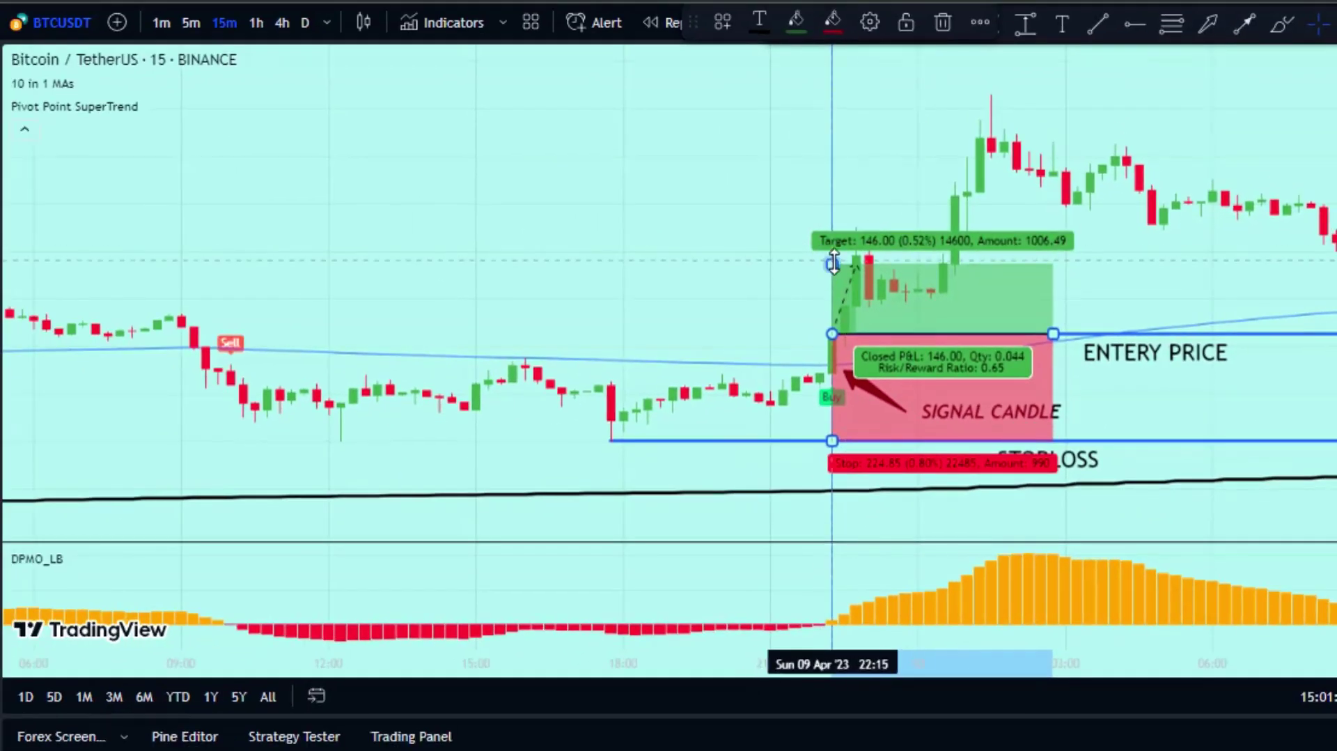
drag(832, 262, 756, 174)
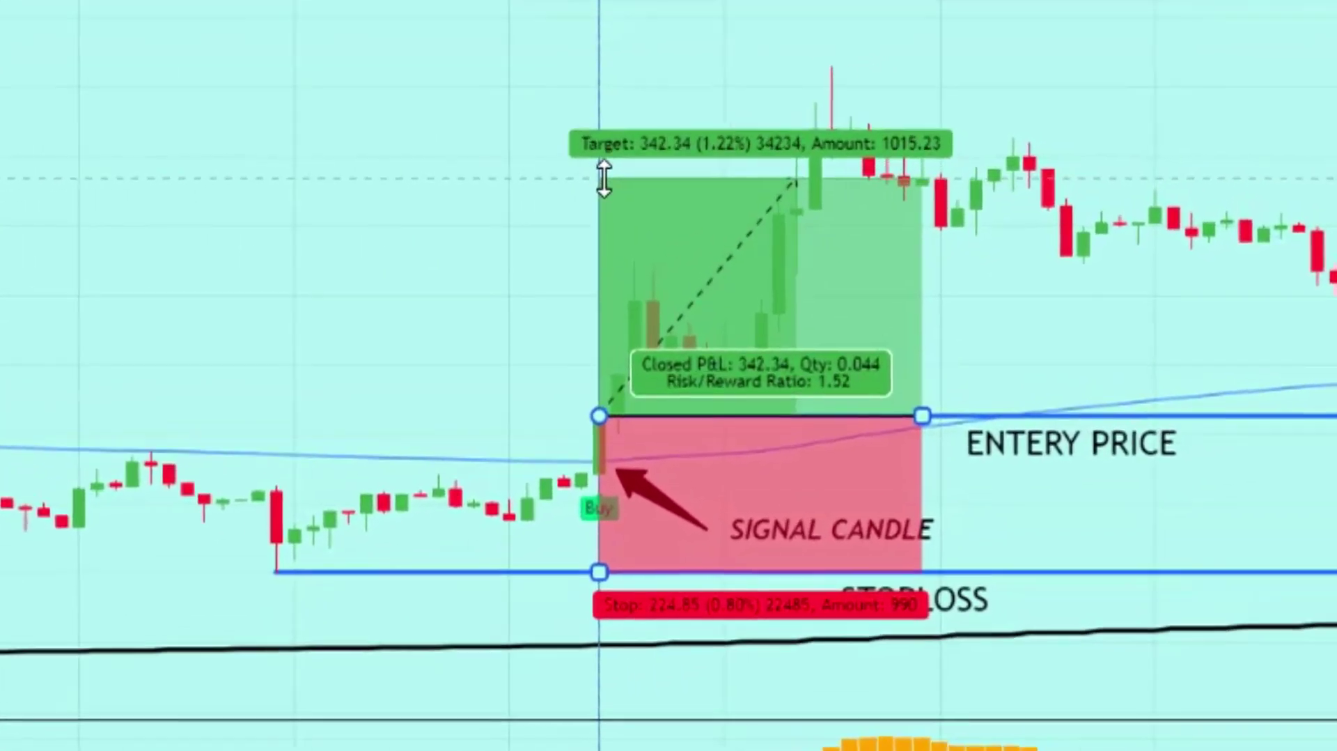
click(1080, 107)
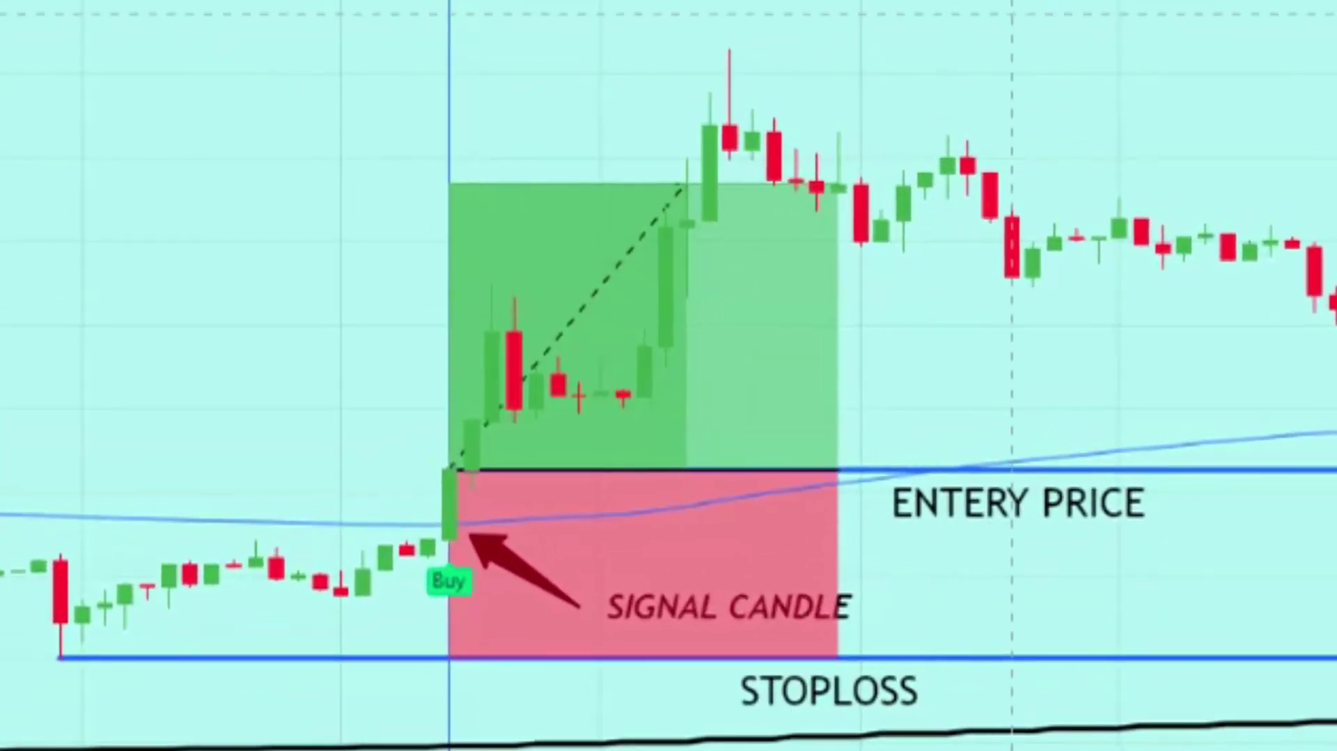
Step: Draw a horizontal ray along the long position's target level and label it "TARGET: R/R 1:1.5"
click(460, 181)
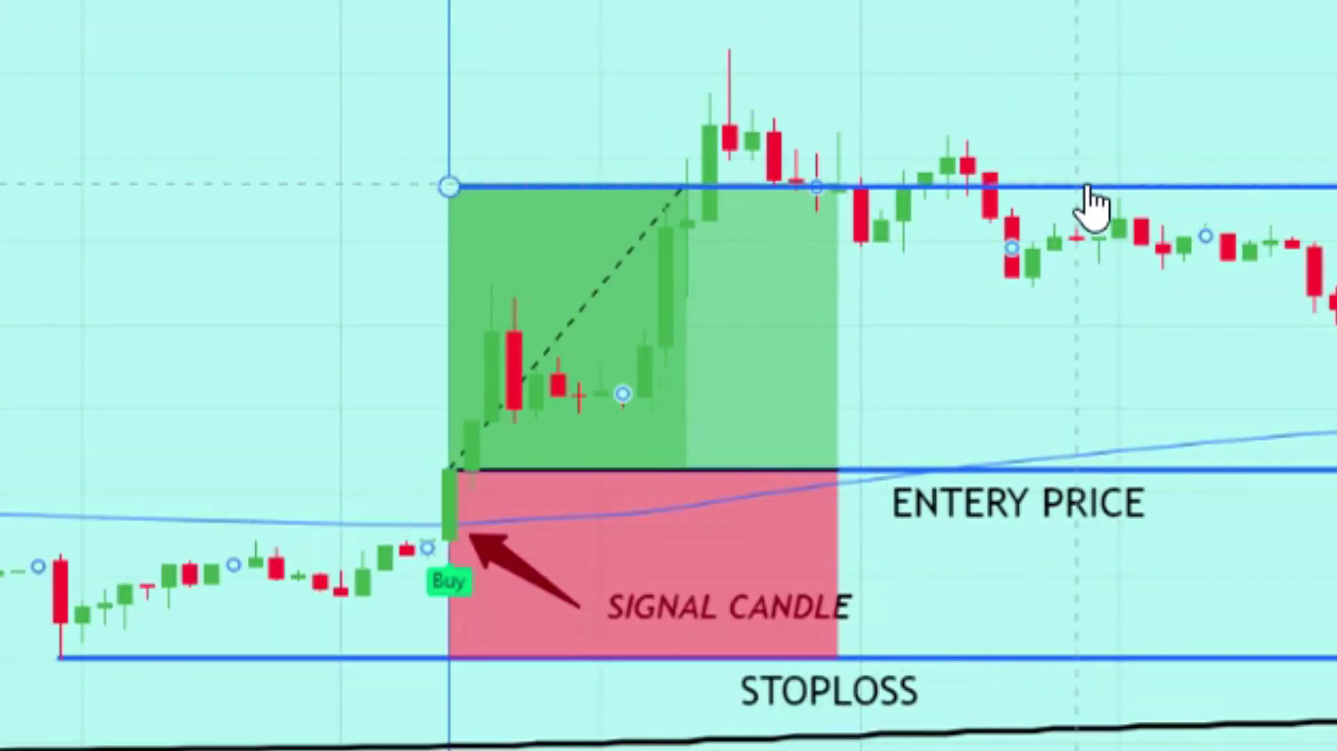
double_click(1088, 188)
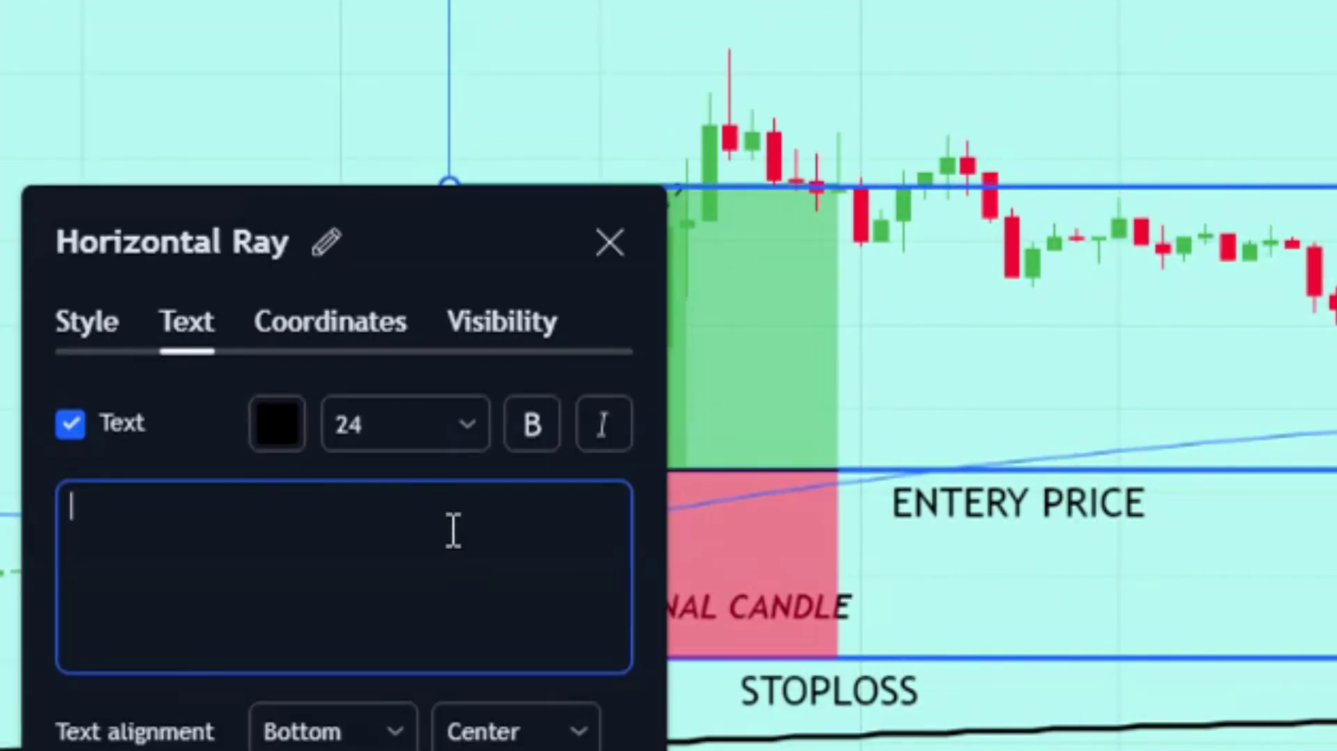
text(TARGET: R/R 1:1.5)
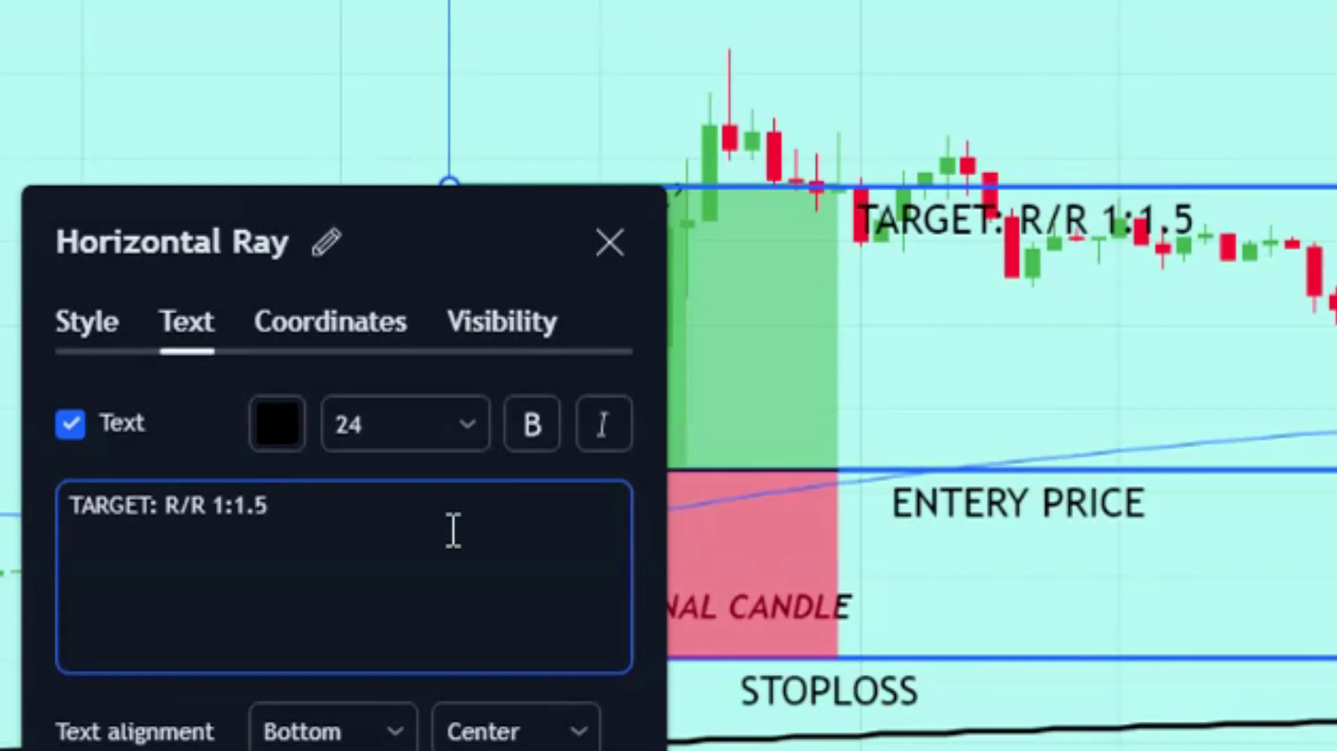
key(Escape)
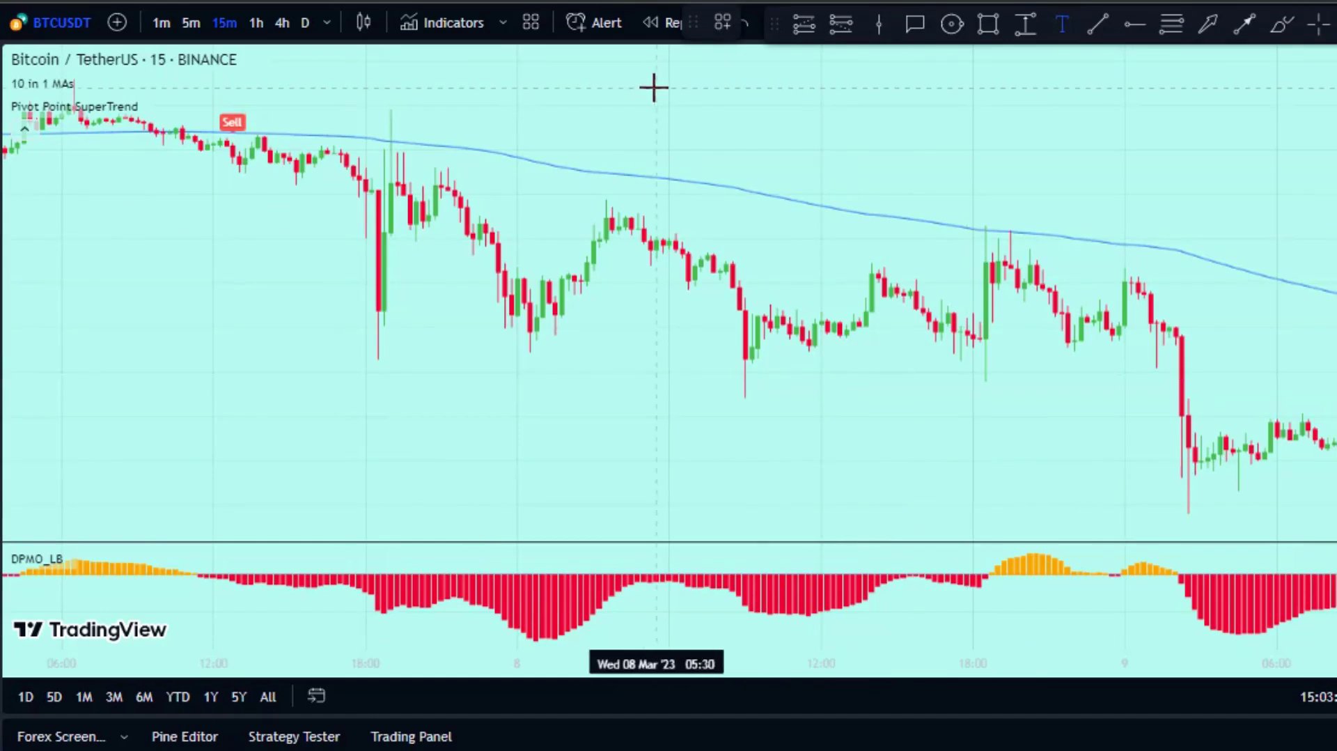
Step: Add a text note reading "HOW TO ENTER A SELL TRADE:" and "- SELL SIGNAL", and circle the Sell label
click(700, 67)
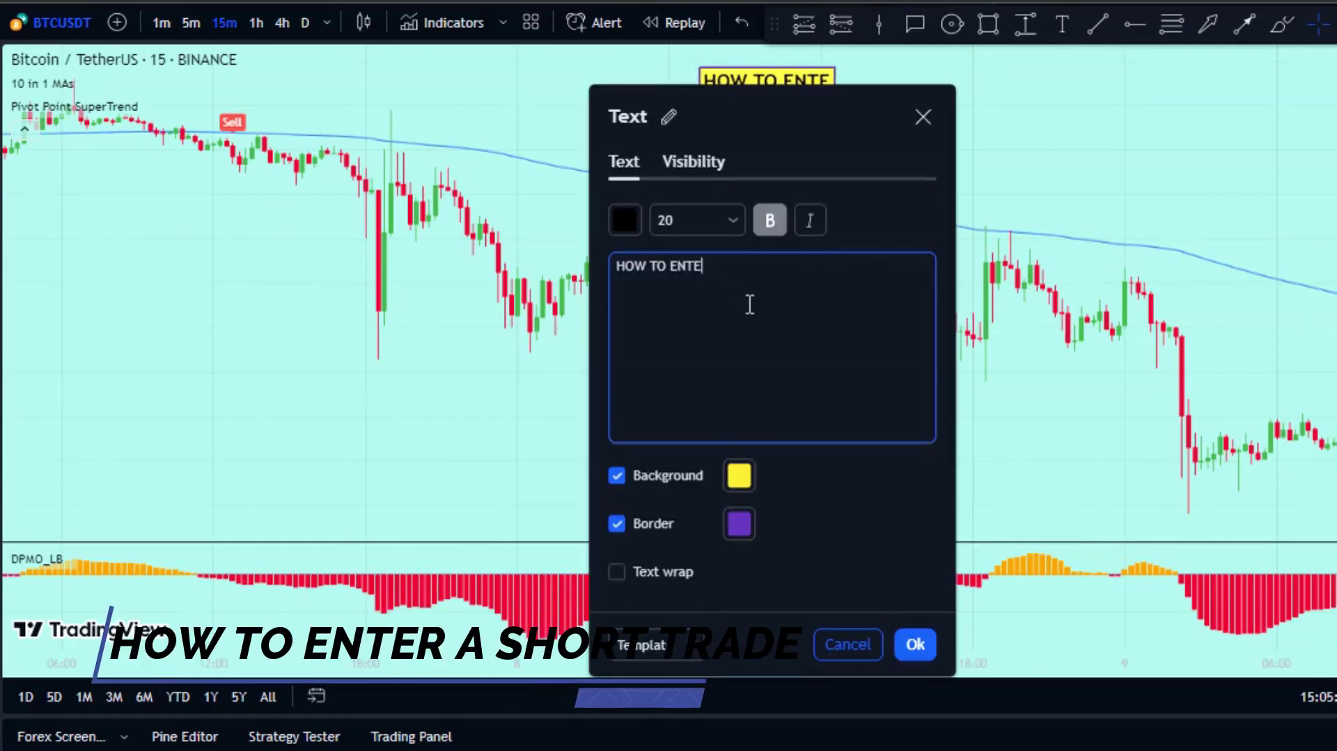
text(HOW TO ENTER A SELL TRADE)
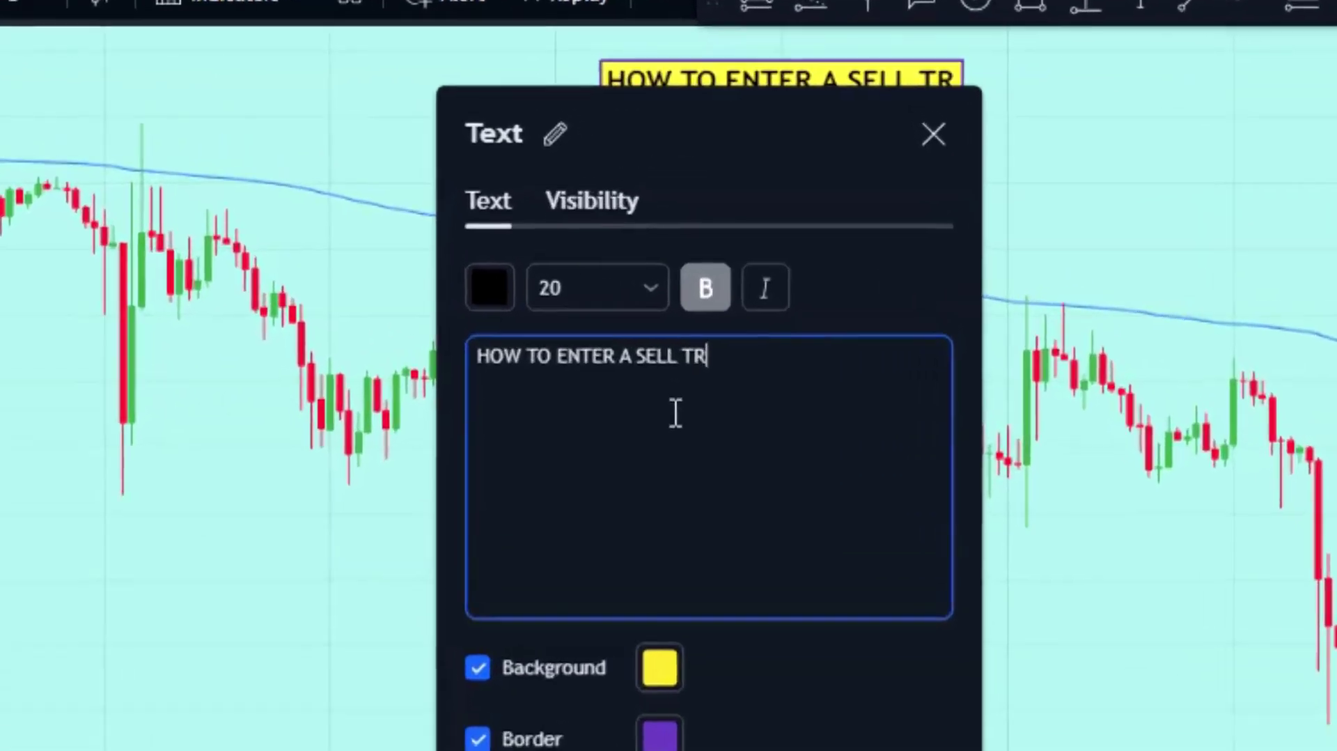
text(:)
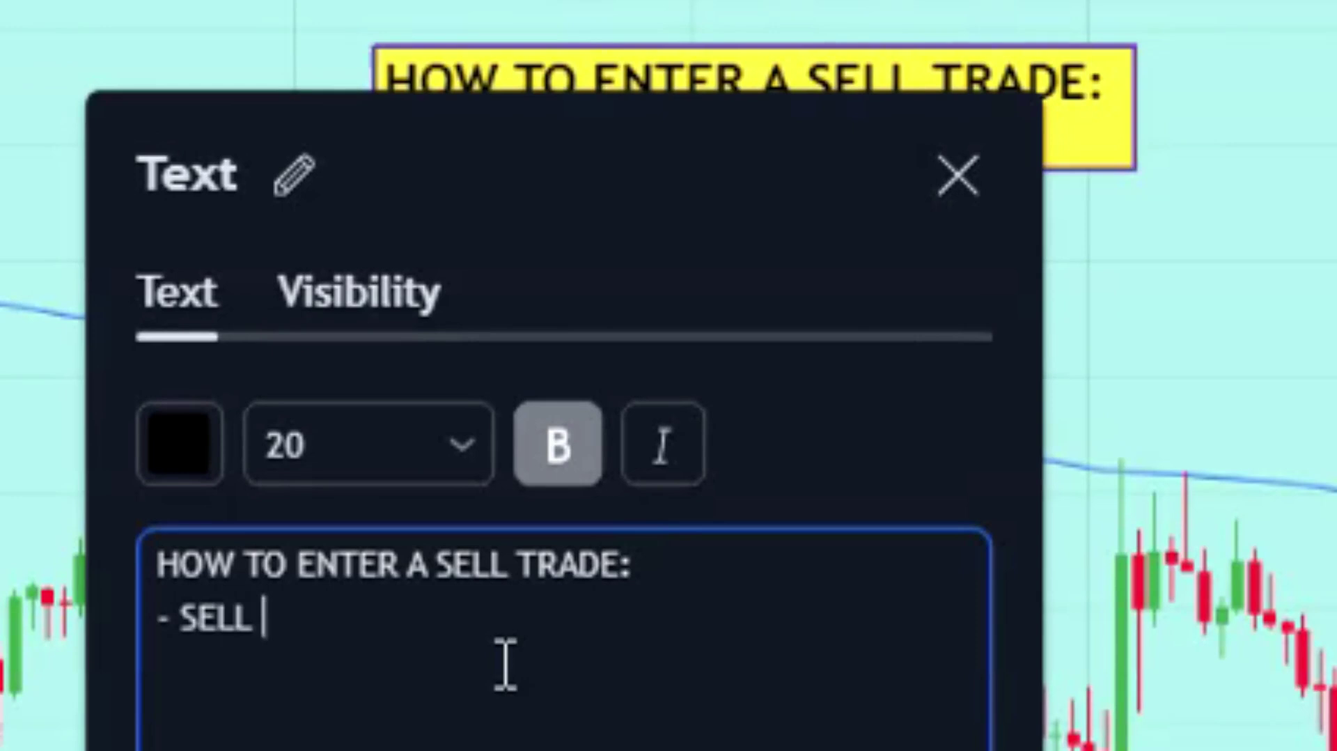
key(Escape)
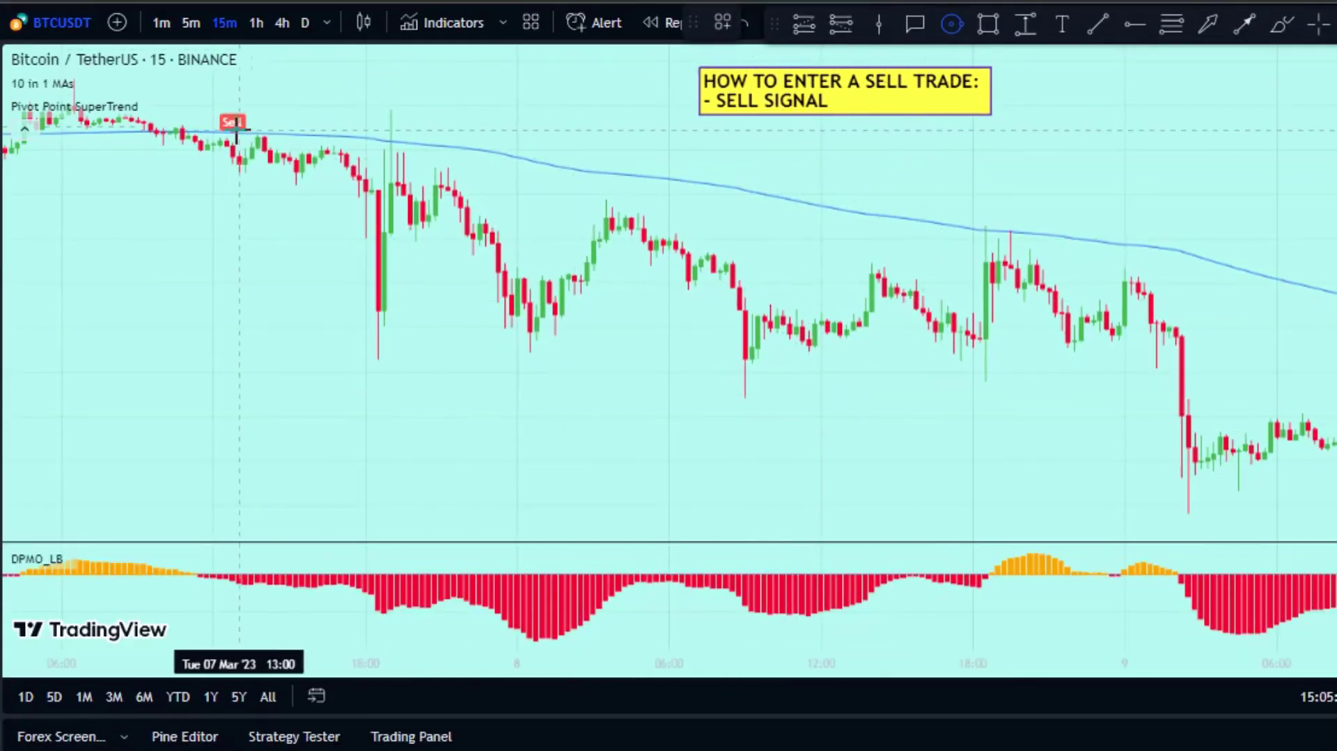
drag(233, 126, 252, 106)
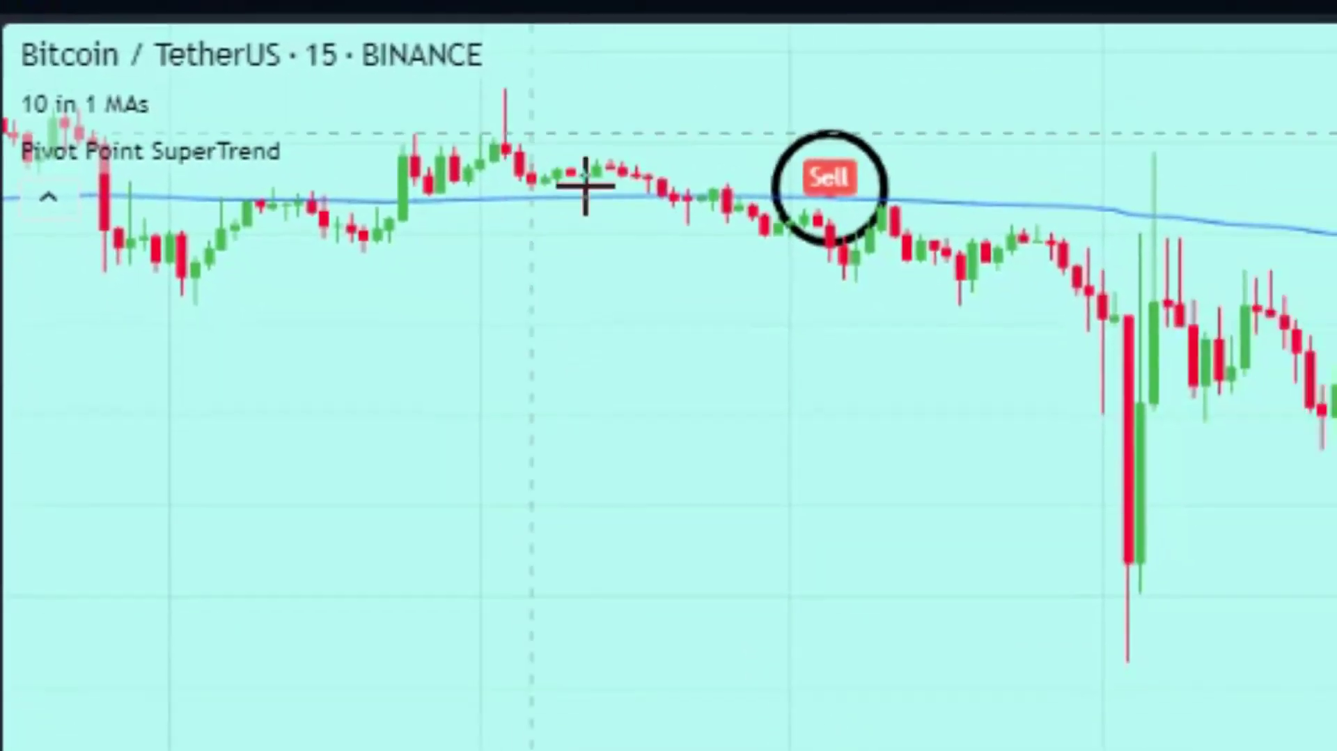
Step: Add the line "- DOWNTREND ( PRICE BELOW BOTH MAs)" to the sell trade note
double_click(1009, 104)
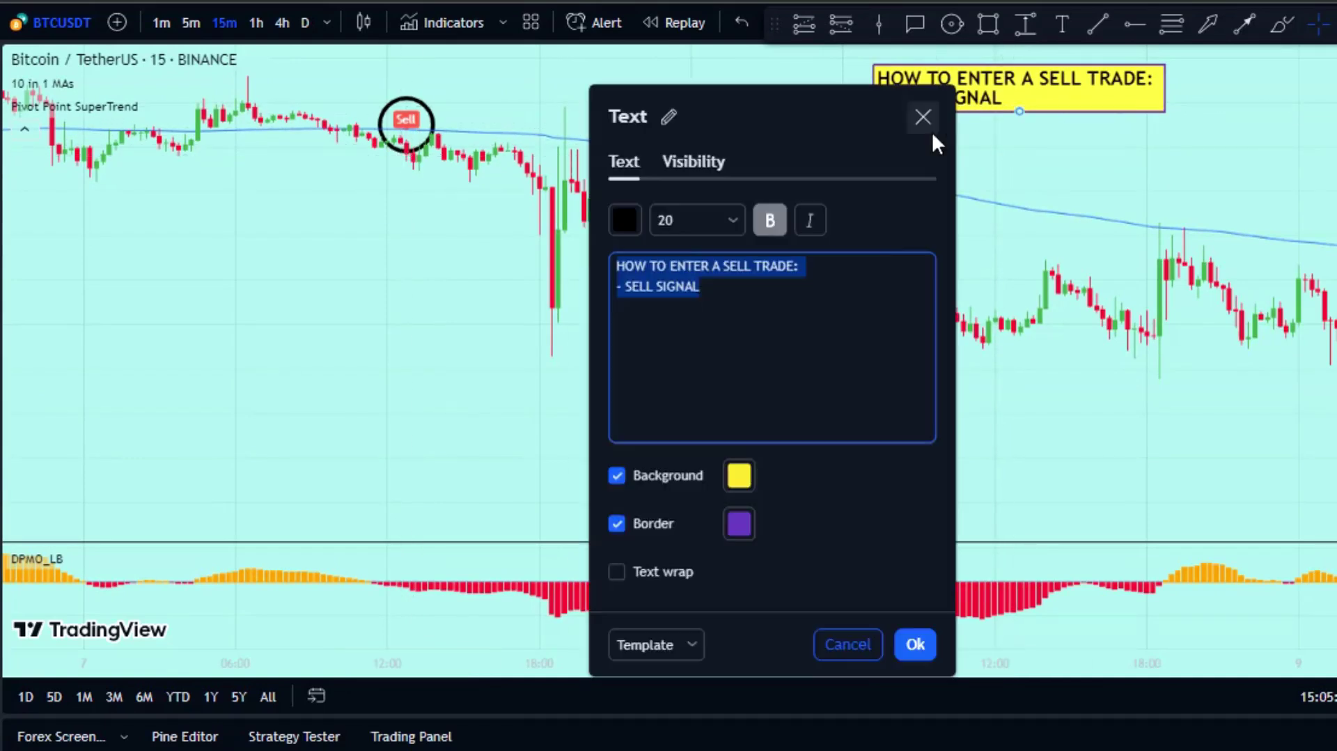
click(767, 295)
key(Return)
text(- DOWNTREND ( PRICE B)
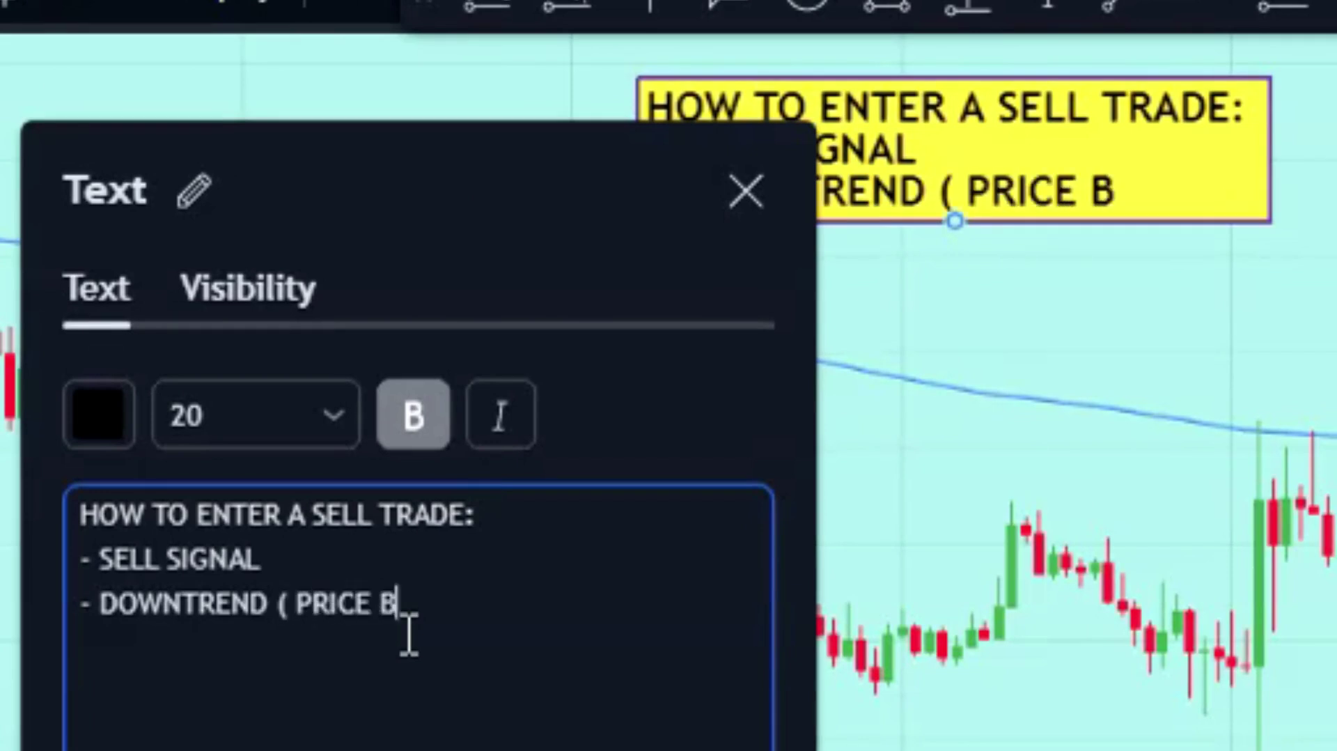
text(ELOW BOTH MAs)
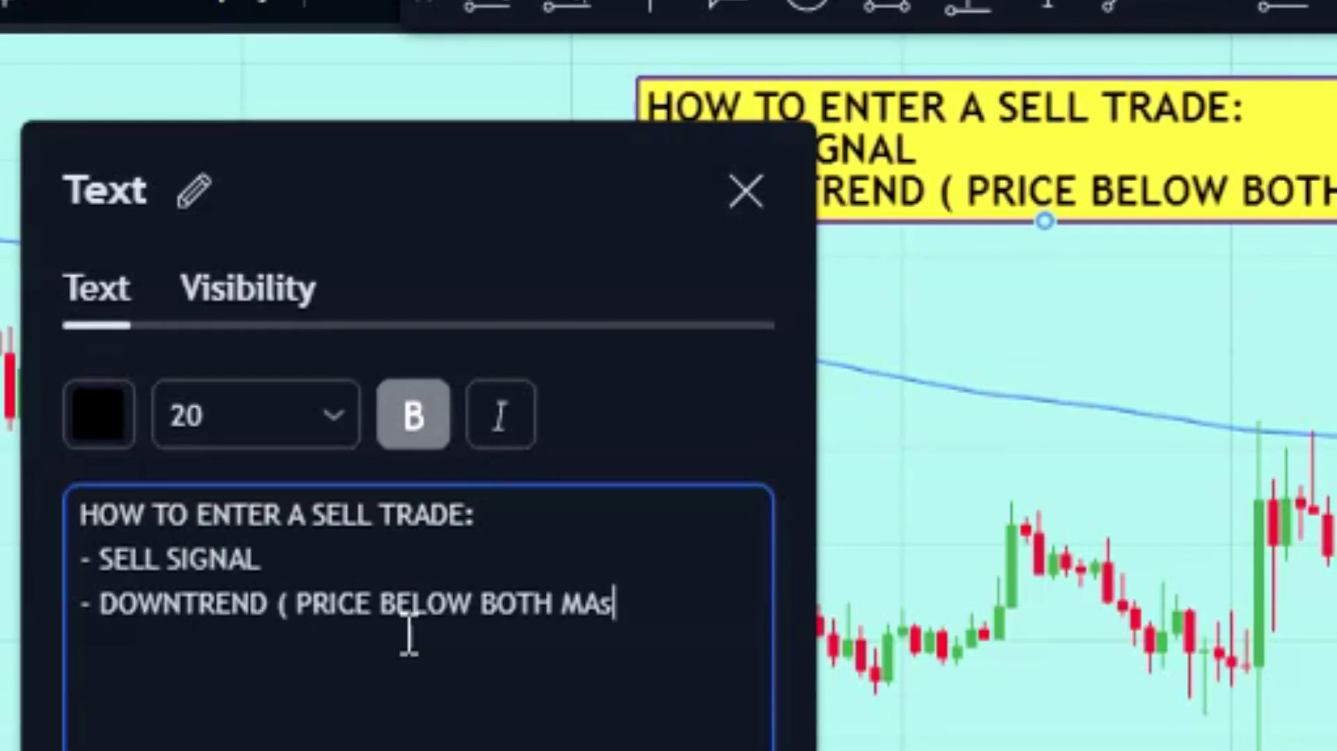
click(696, 745)
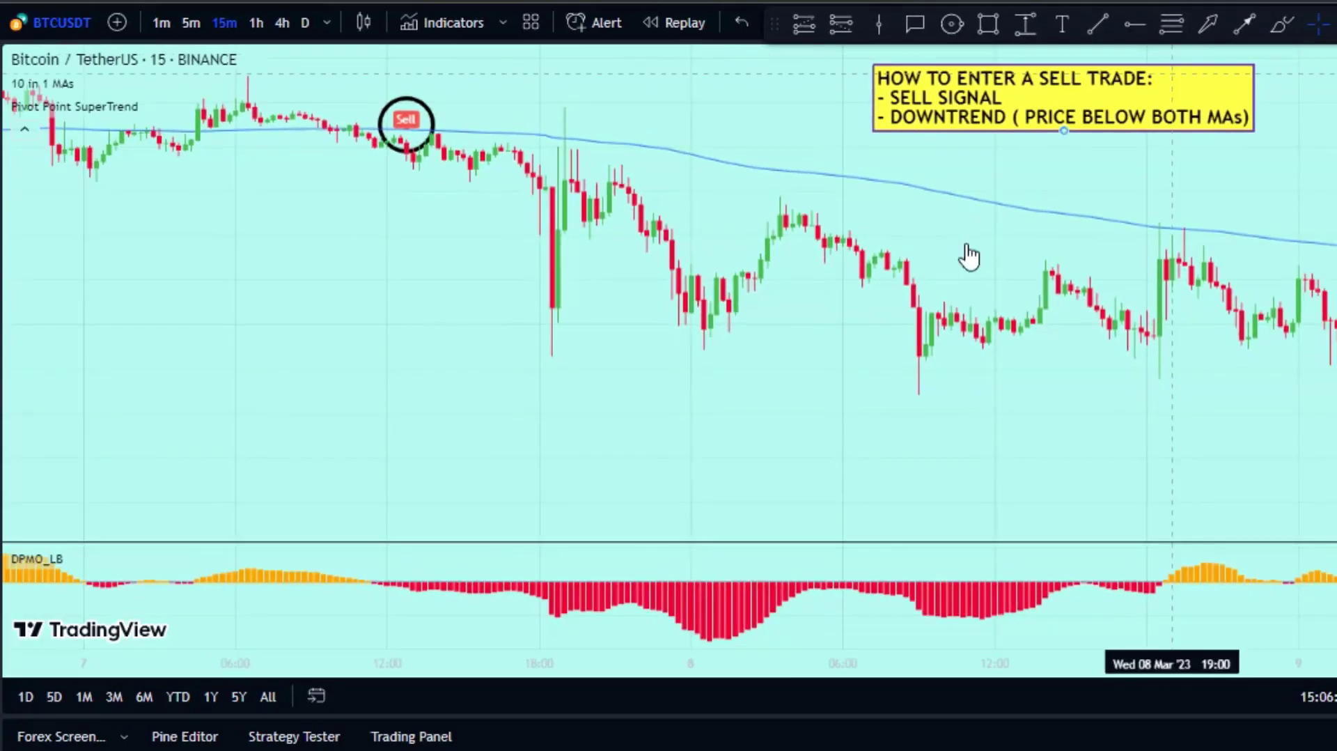
Step: Add arrow markers labelled "MA1" pointing at the black moving average and "MA2" pointing at the blue one
drag(707, 162, 742, 284)
drag(594, 149, 570, 93)
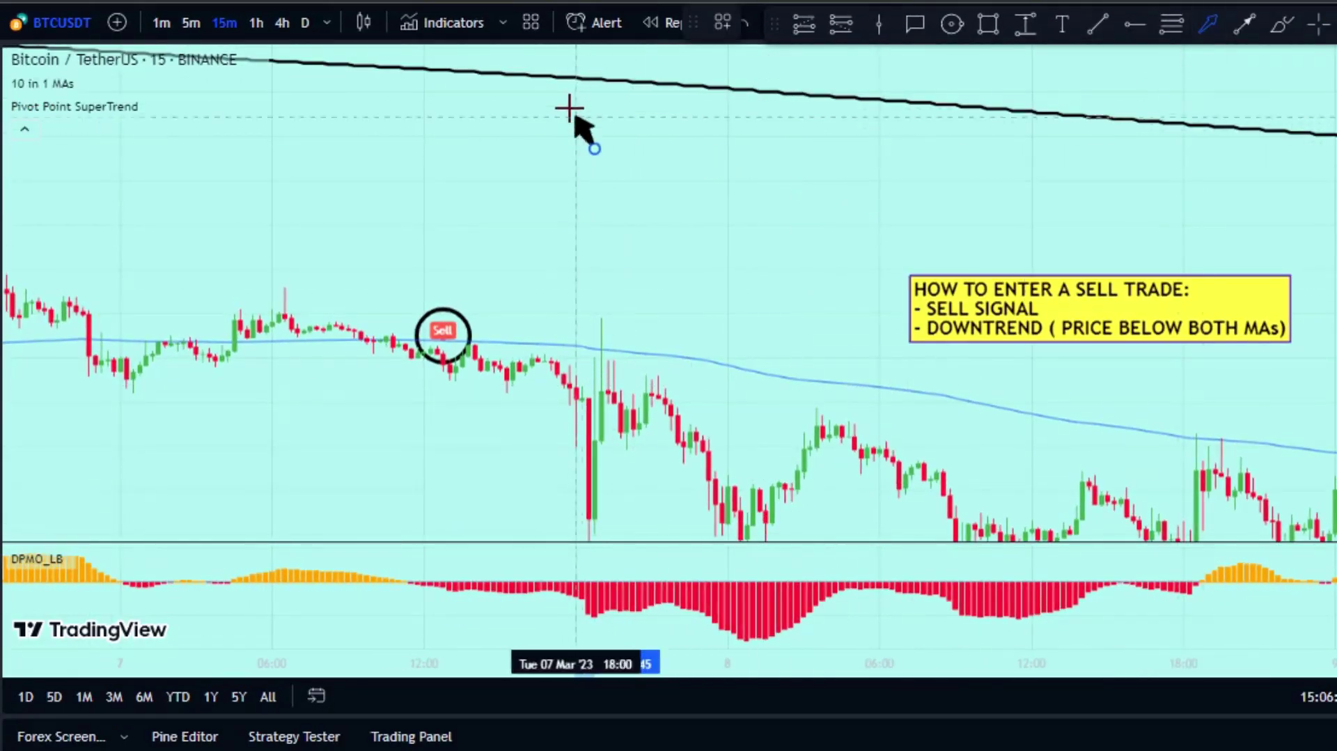
double_click(582, 118)
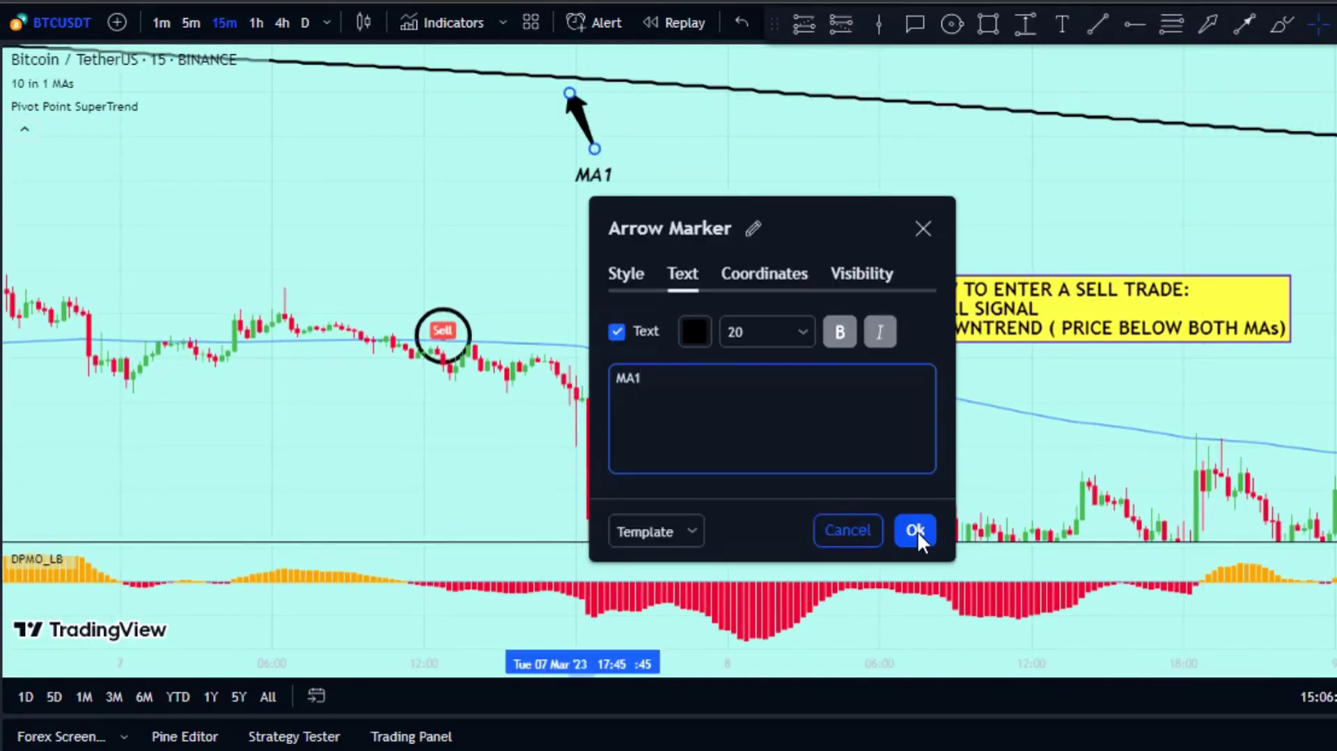
click(915, 530)
drag(588, 276, 546, 329)
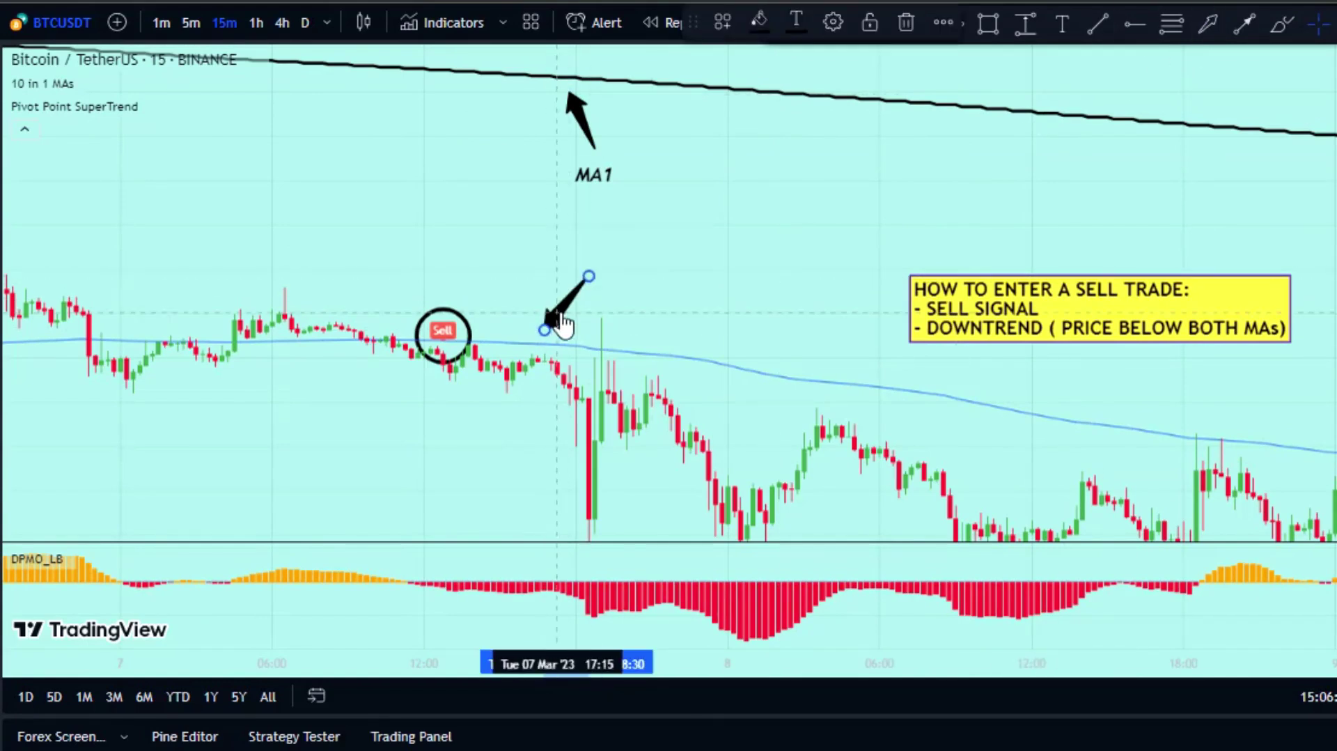
click(915, 530)
Step: Add an arrow marker labelled "PRICE < MA1 & MA2" pointing at the candles beneath the circled Sell label
drag(373, 399, 431, 375)
text(PRI)
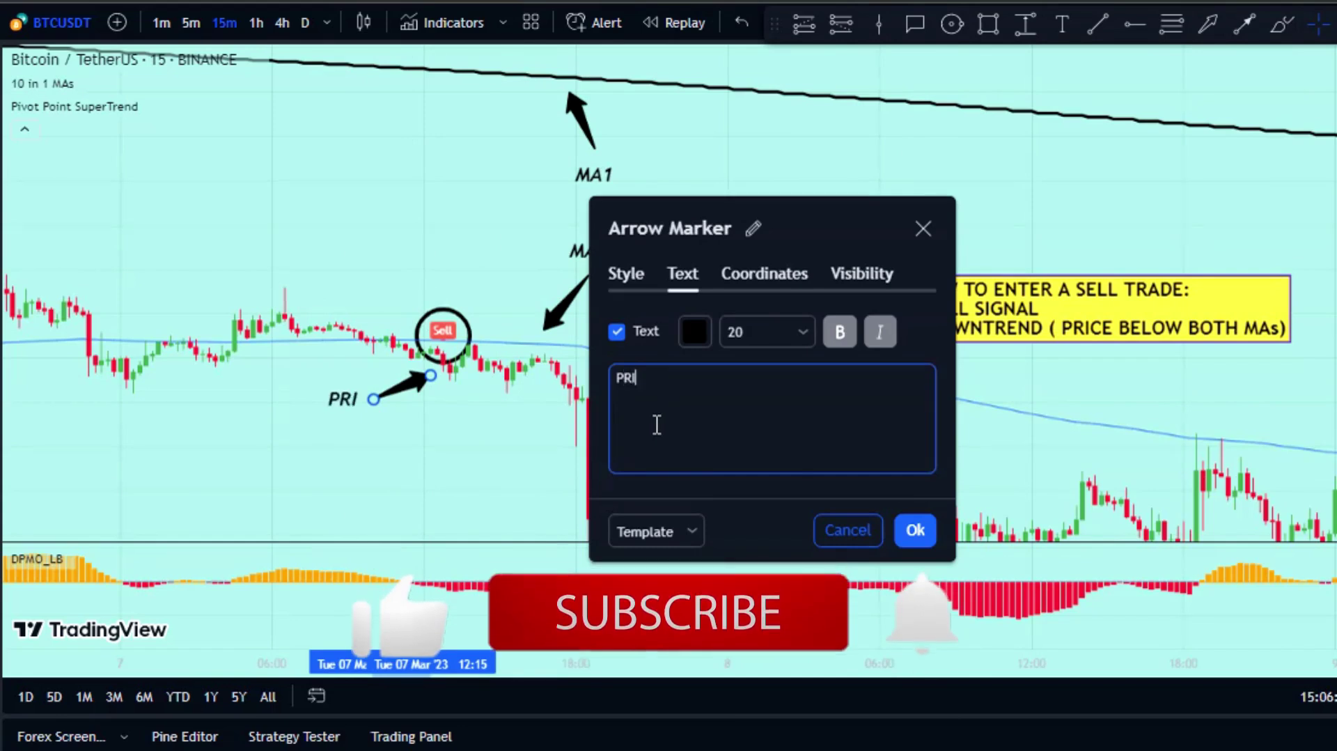
text(CE < MA1&MA2)
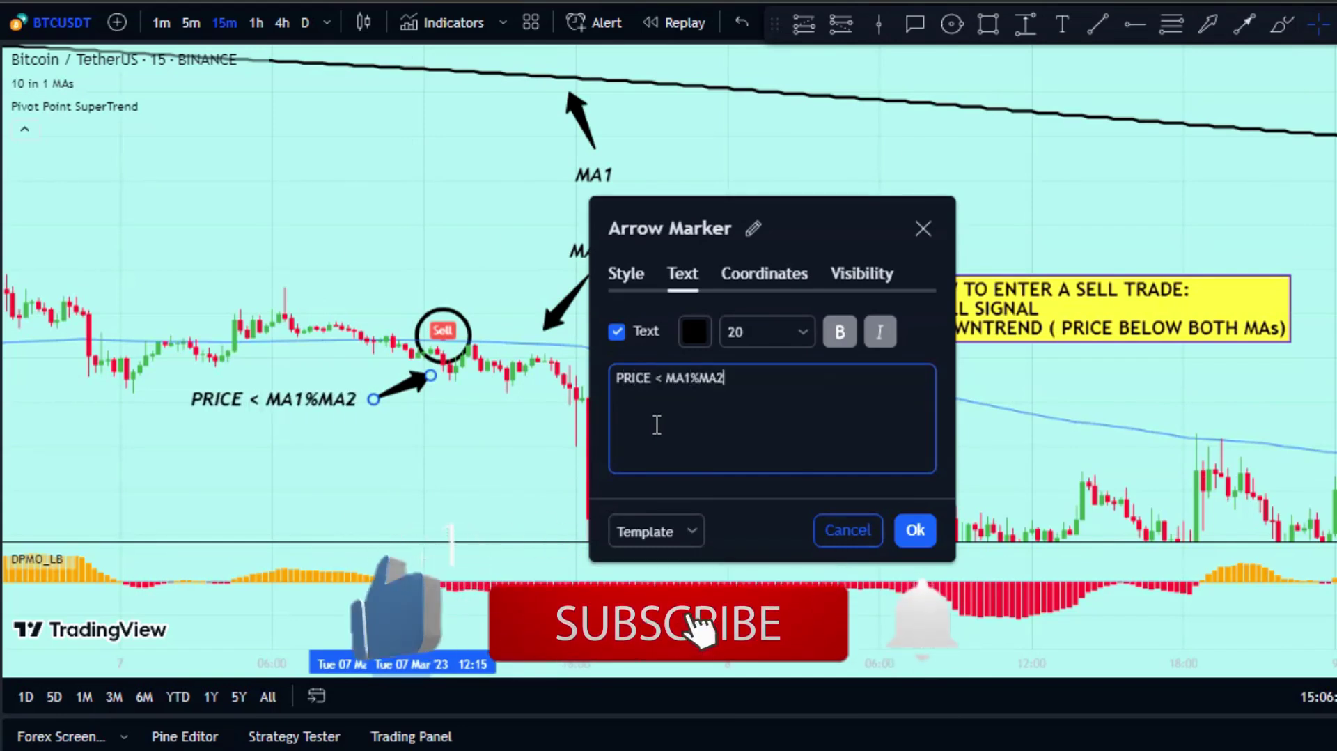
key(BackSpace)
key(BackSpace)
key(BackSpace)
key(BackSpace)
key(BackSpace)
text(1& MA2)
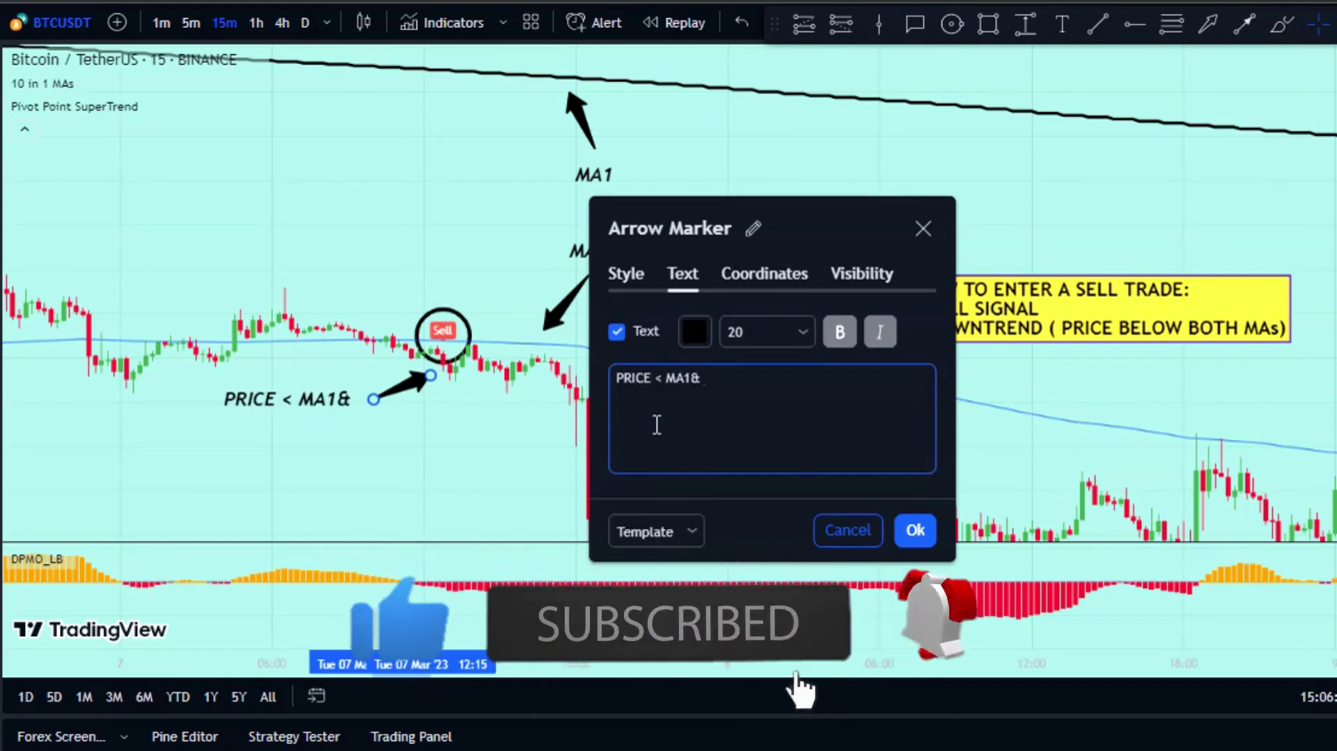
click(688, 377)
click(914, 530)
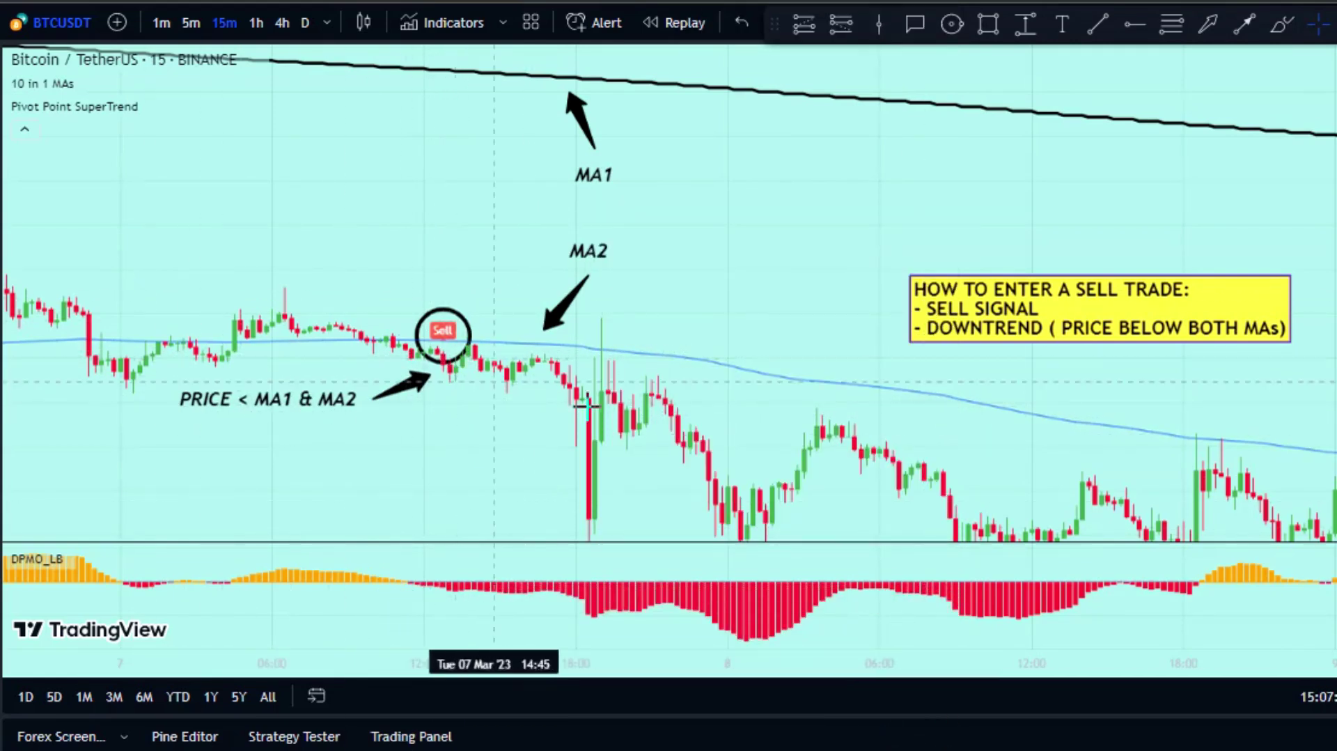
Step: Add the line "- DPMO = RED HISTOGRAM" to the sell trade note
drag(850, 323, 844, 179)
double_click(1010, 183)
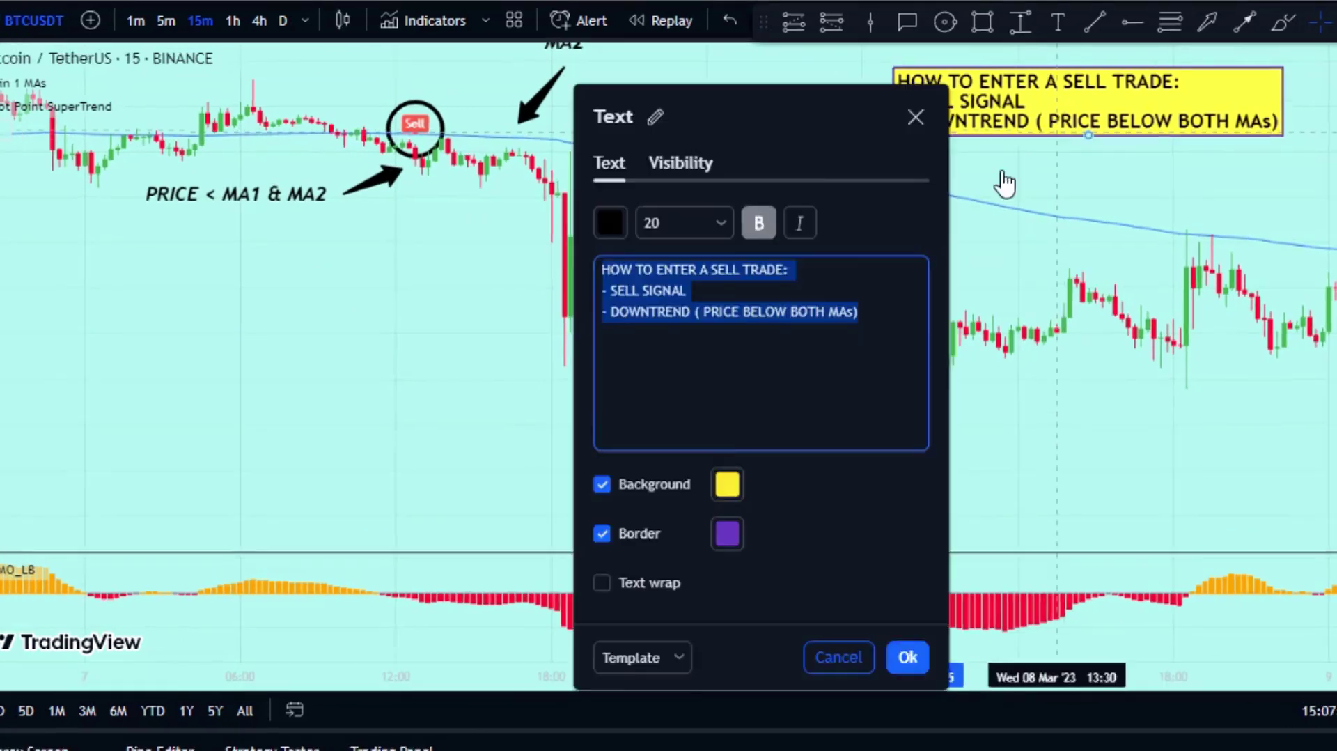
click(894, 321)
key(Return)
text(- DPMO = RED HISTOGRAM)
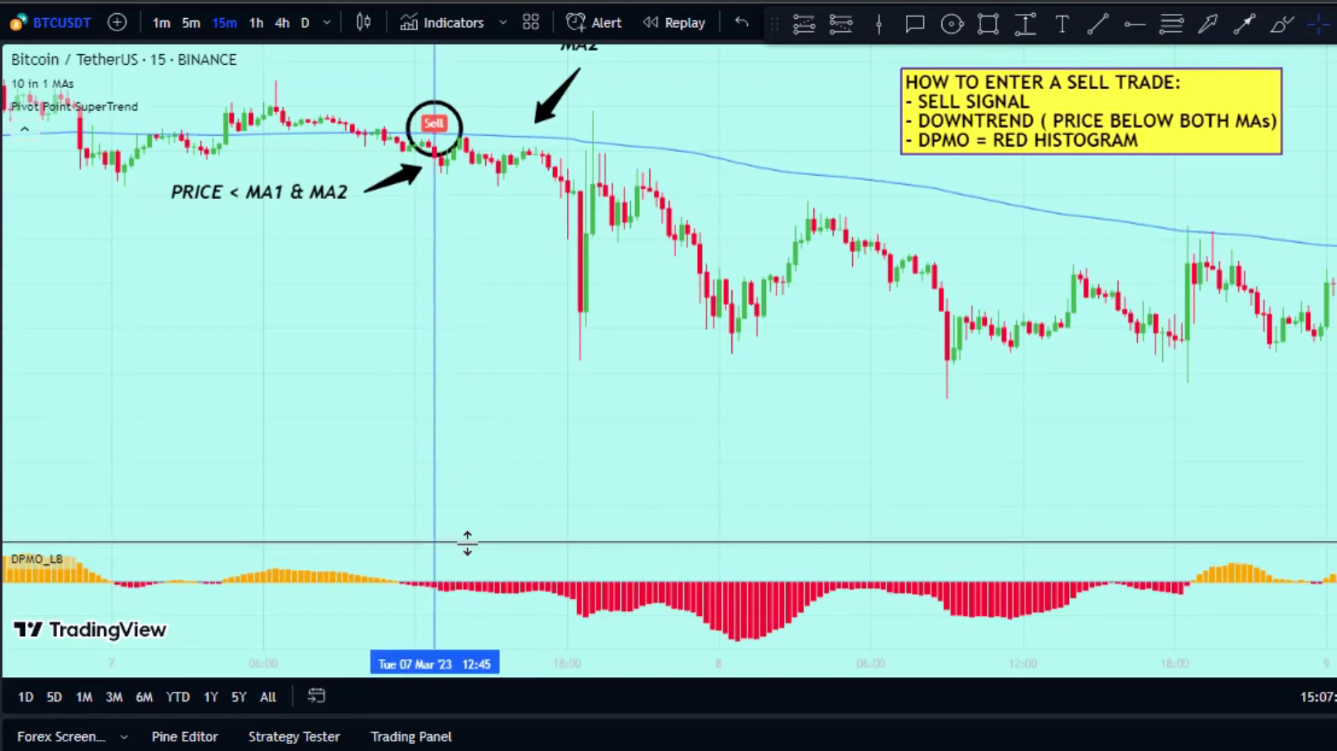
Step: Mark the DPMO histogram bars at the Sell signal with an arrow marker labelled "RED & BELOW ZERO", enlarging the DPMO pane only meanwhile
drag(467, 542, 472, 419)
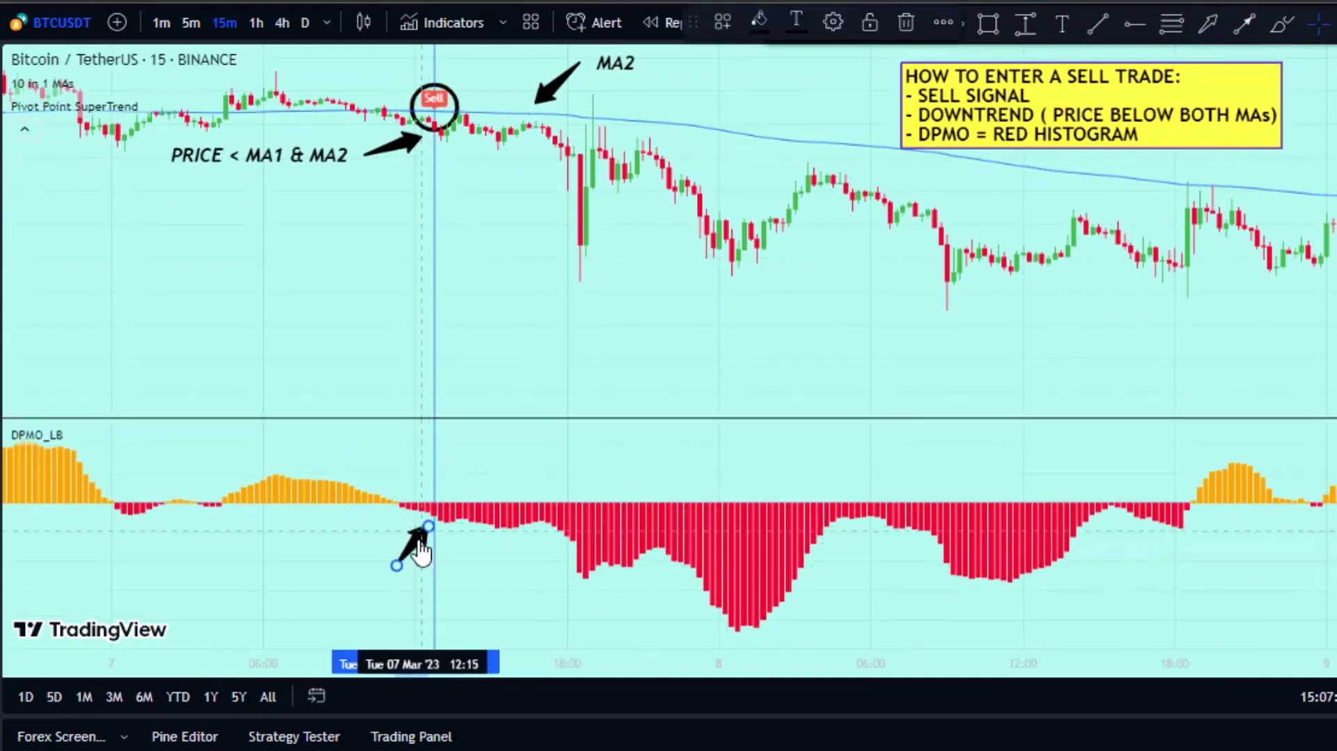
double_click(420, 553)
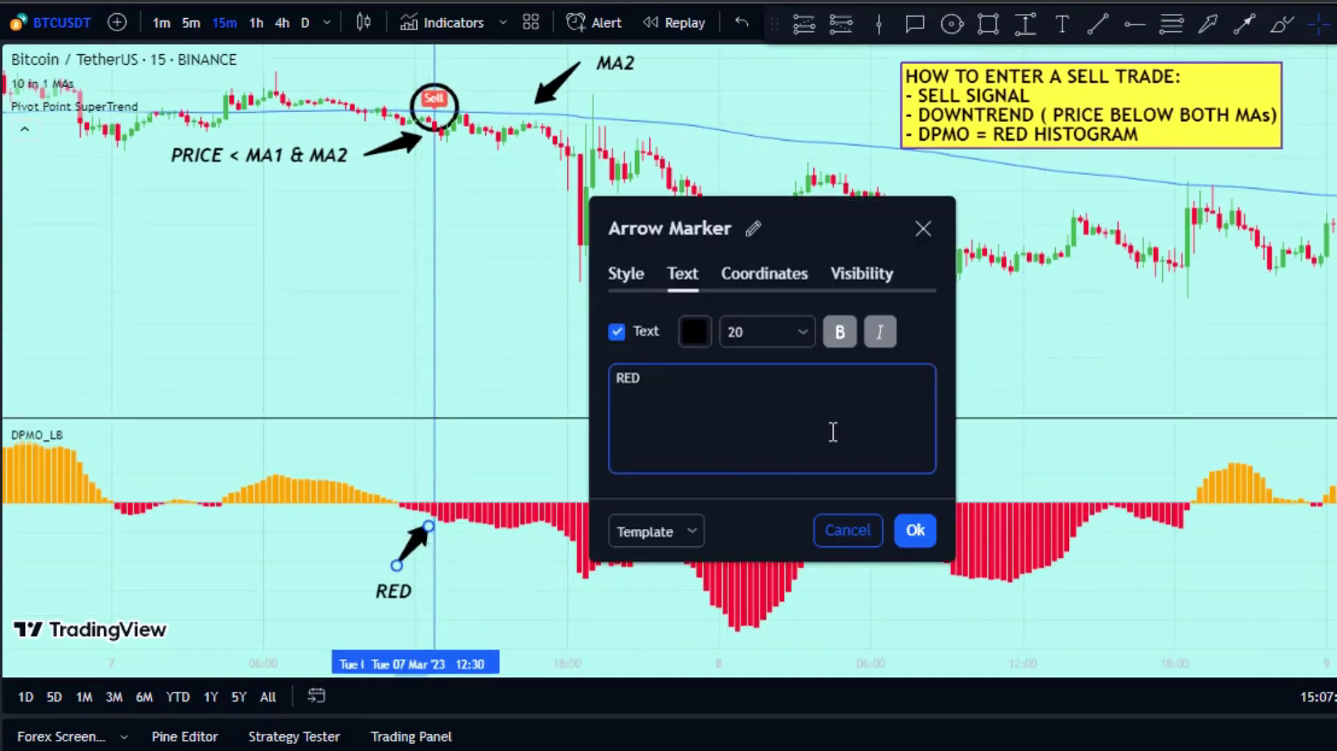
click(915, 530)
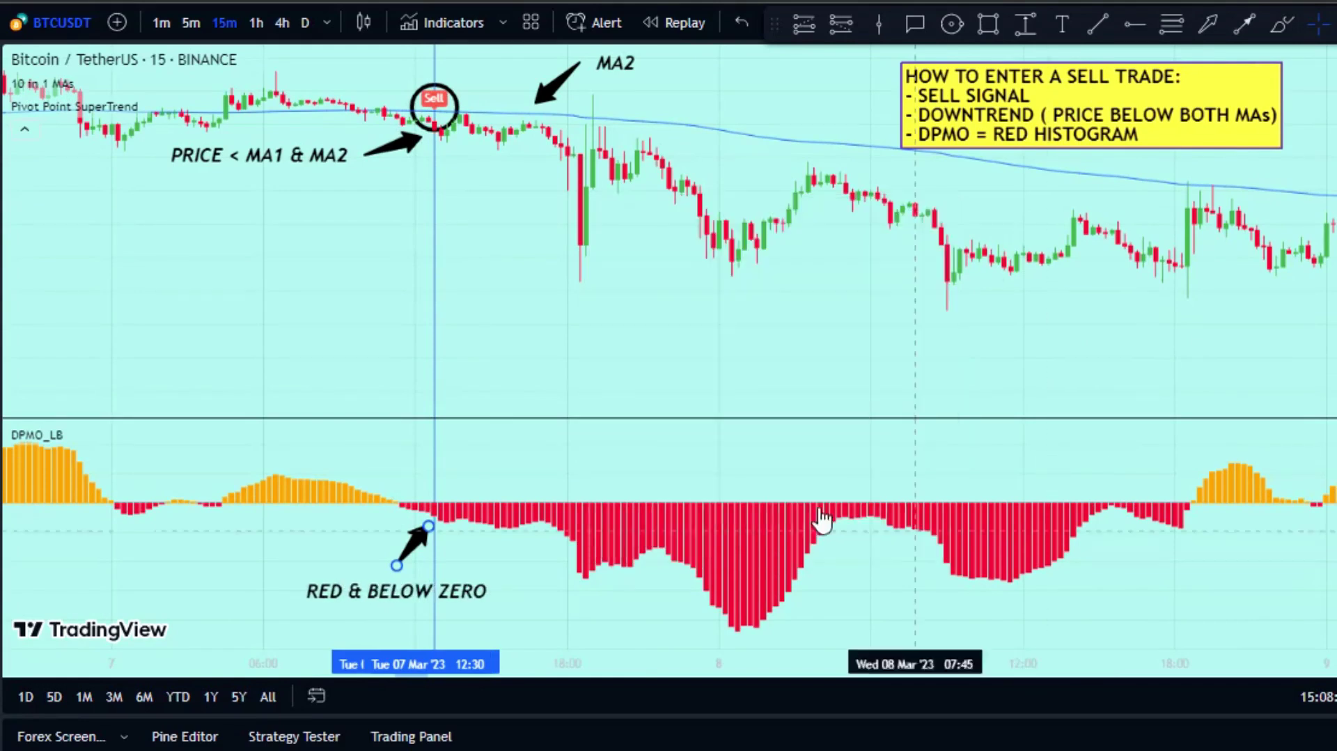
drag(531, 419, 531, 521)
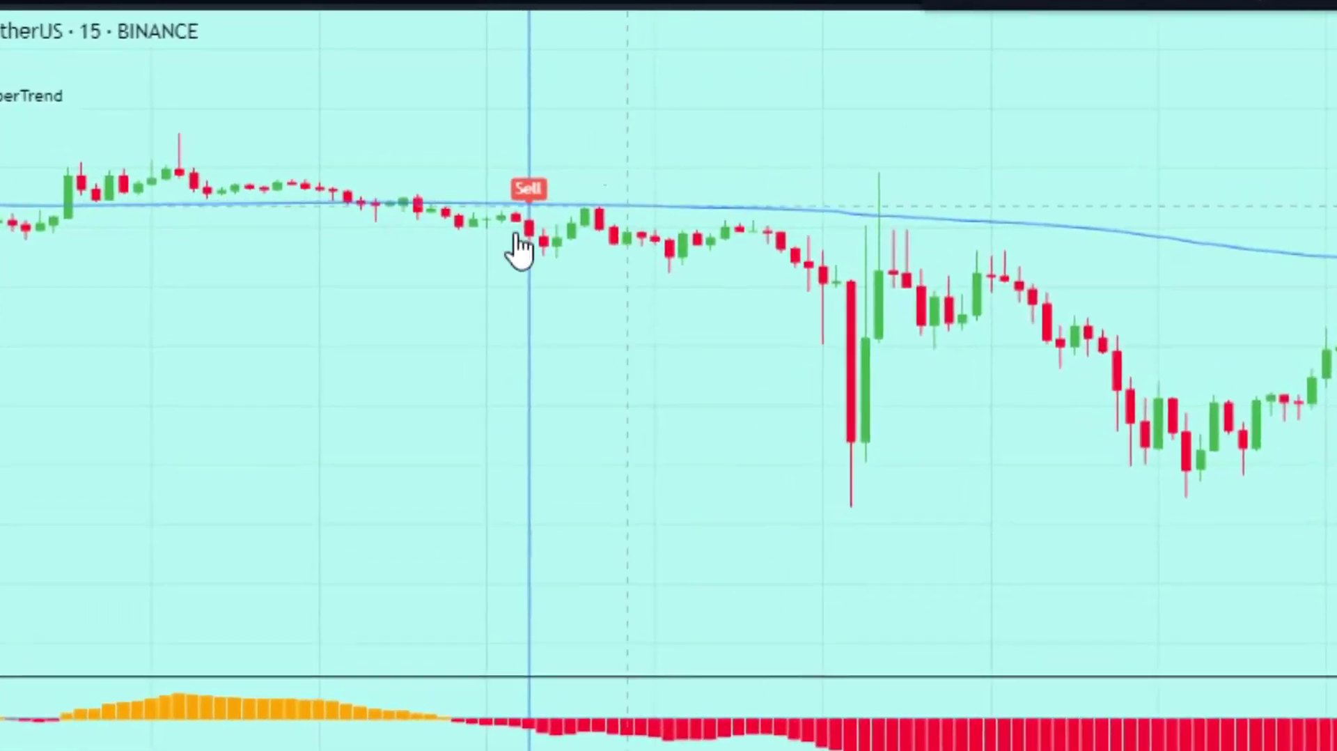
Step: Add an arrow marker labelled "SIGNAL CANDLE" pointing at the red candle beneath the Sell label
click(483, 306)
click(486, 352)
click(582, 287)
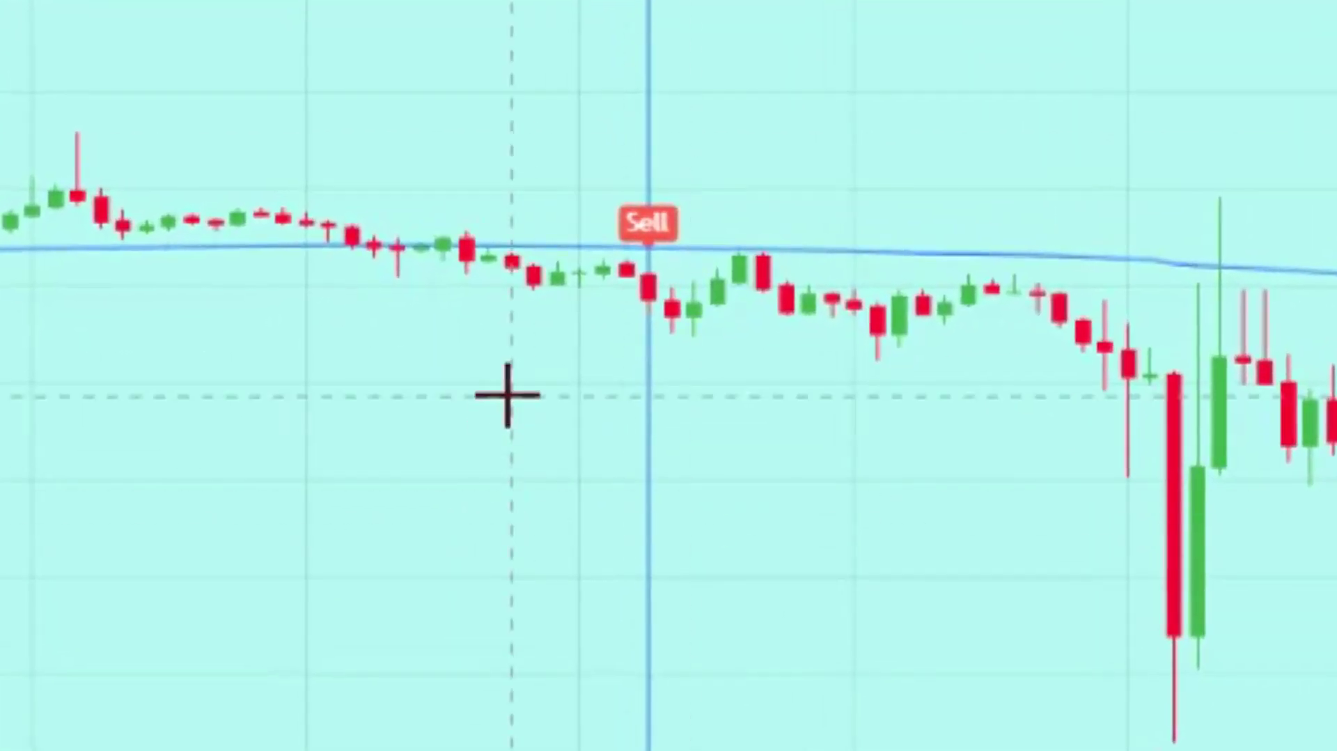
double_click(597, 369)
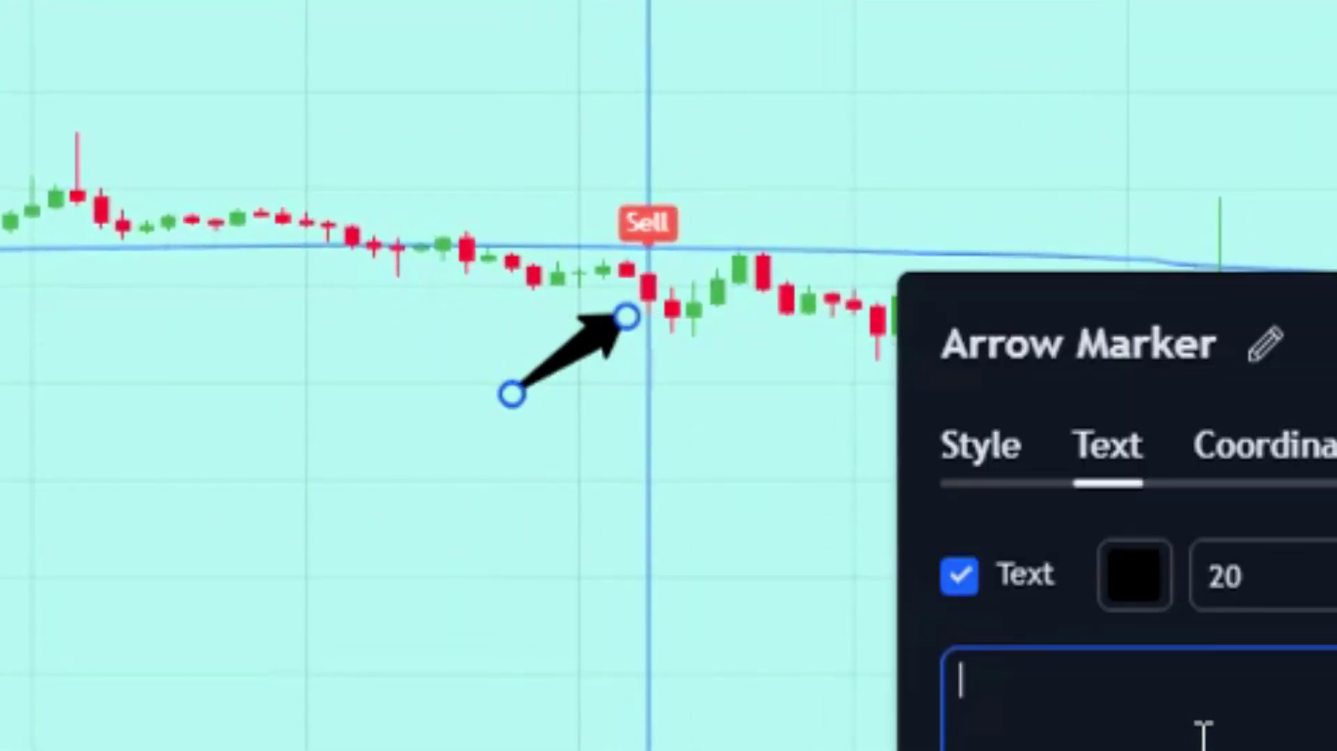
text(SIGNAL CANDLE)
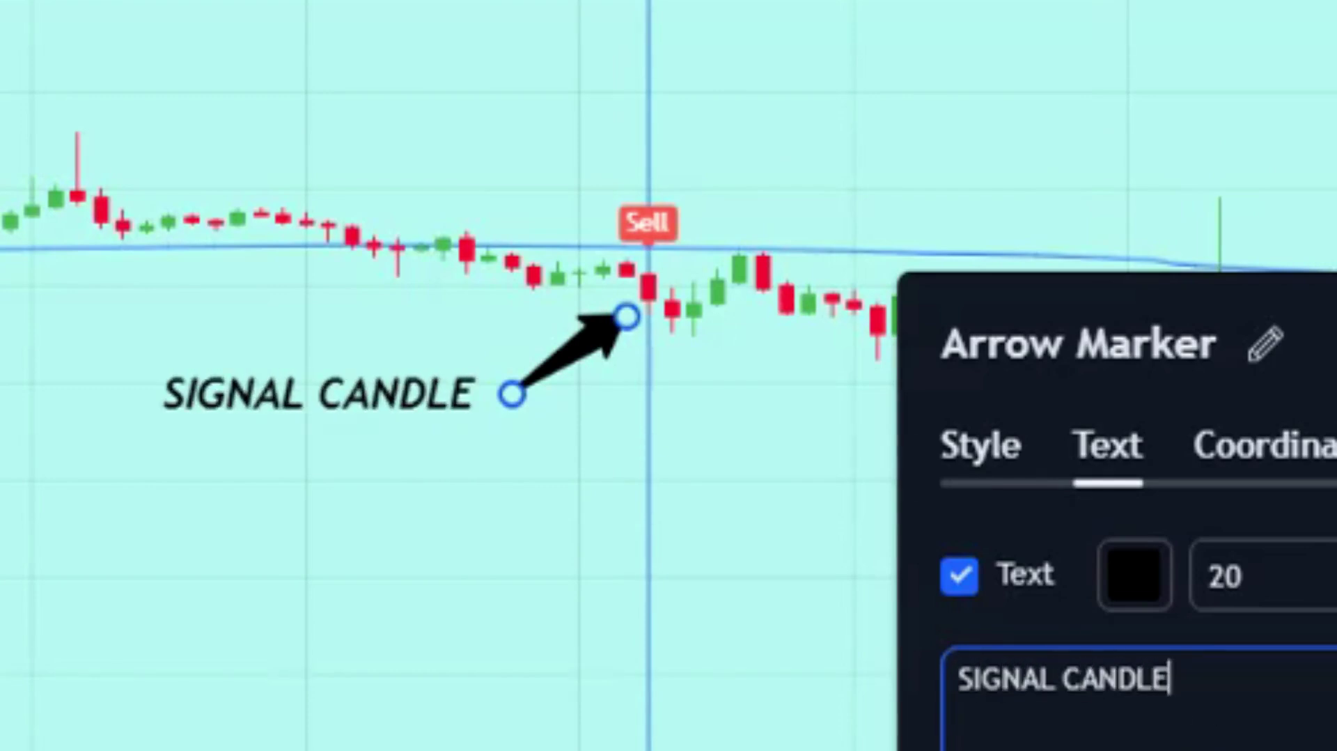
click(1009, 720)
Step: Draw a horizontal ray from the bottom of the sell signal candle's body and label it "ENTERY PRICE"
click(877, 148)
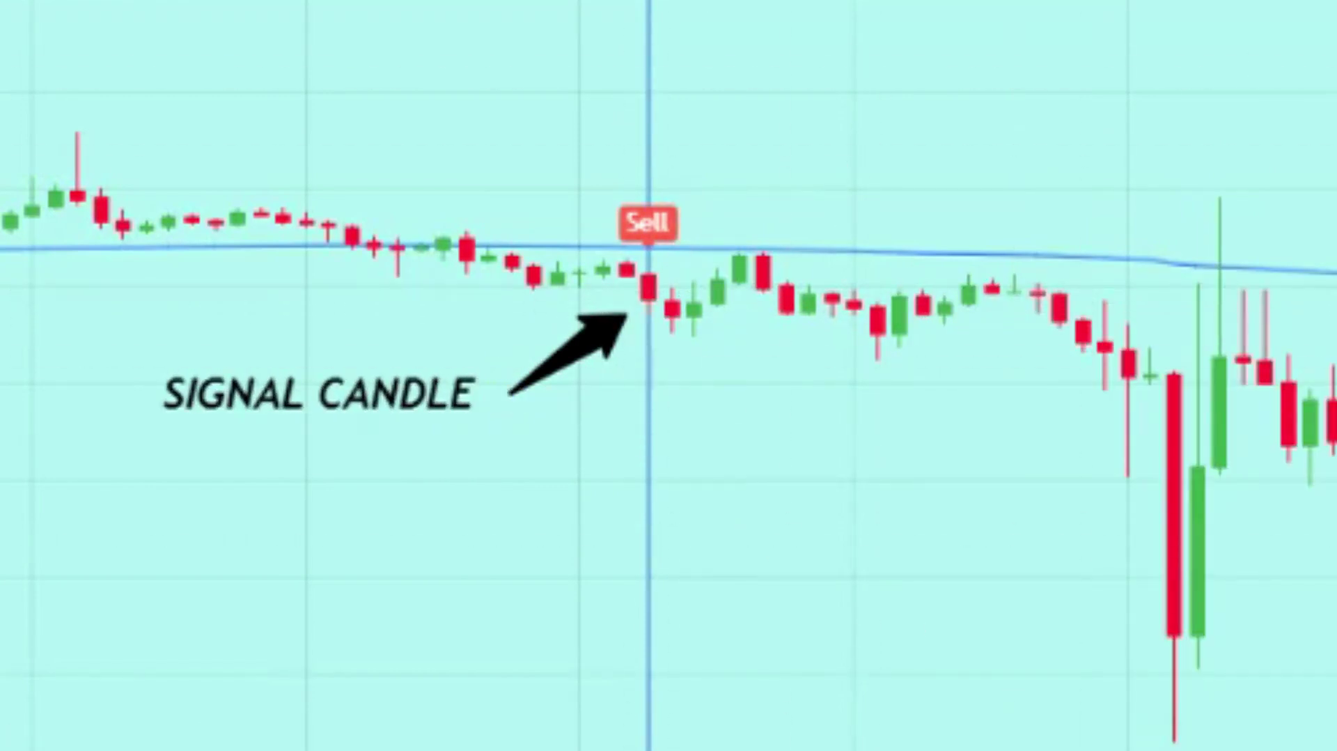
click(644, 298)
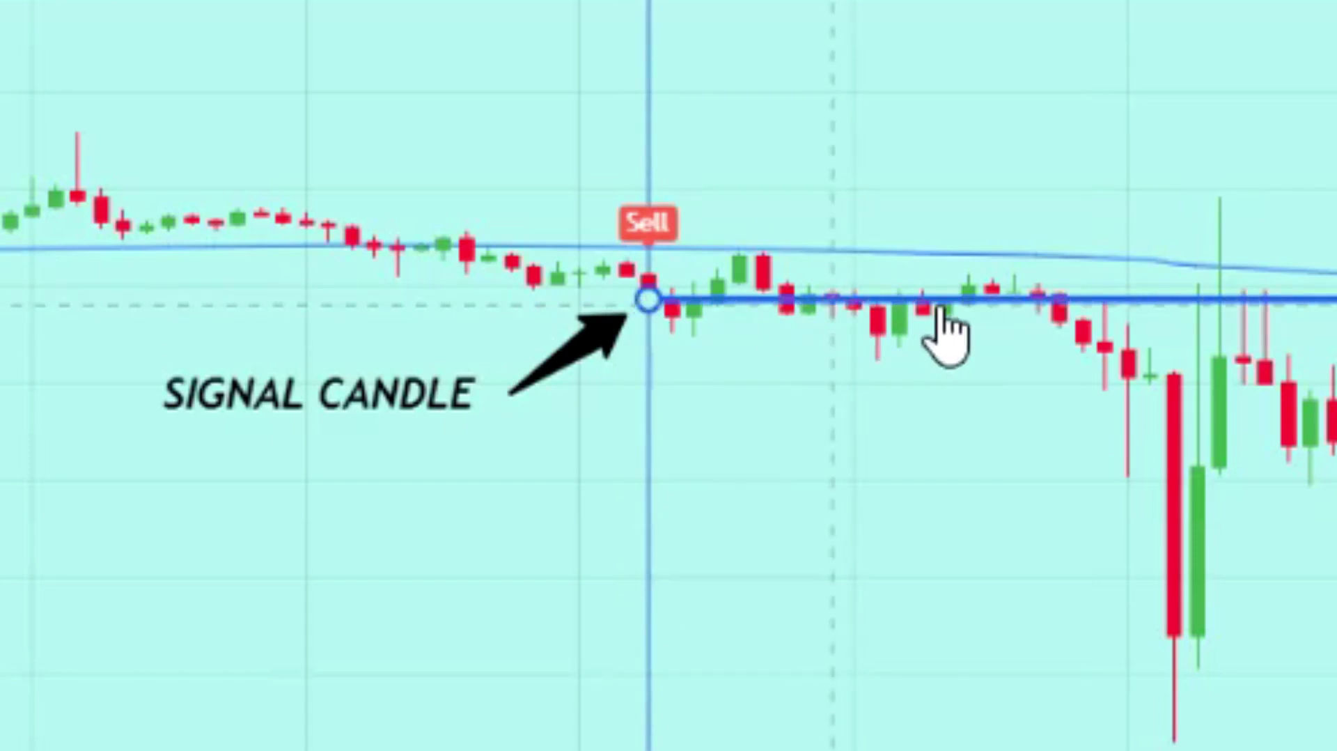
double_click(1257, 286)
text(ENTERY)
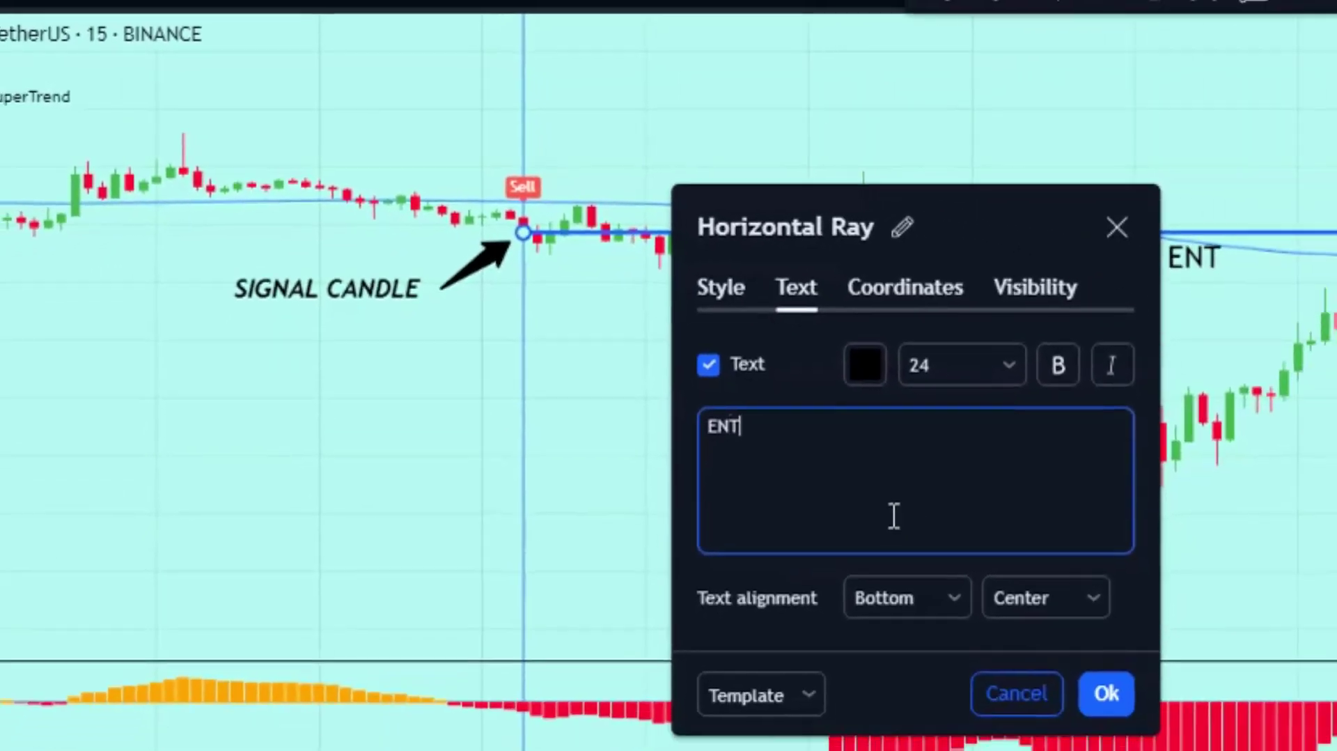
text( PRICE)
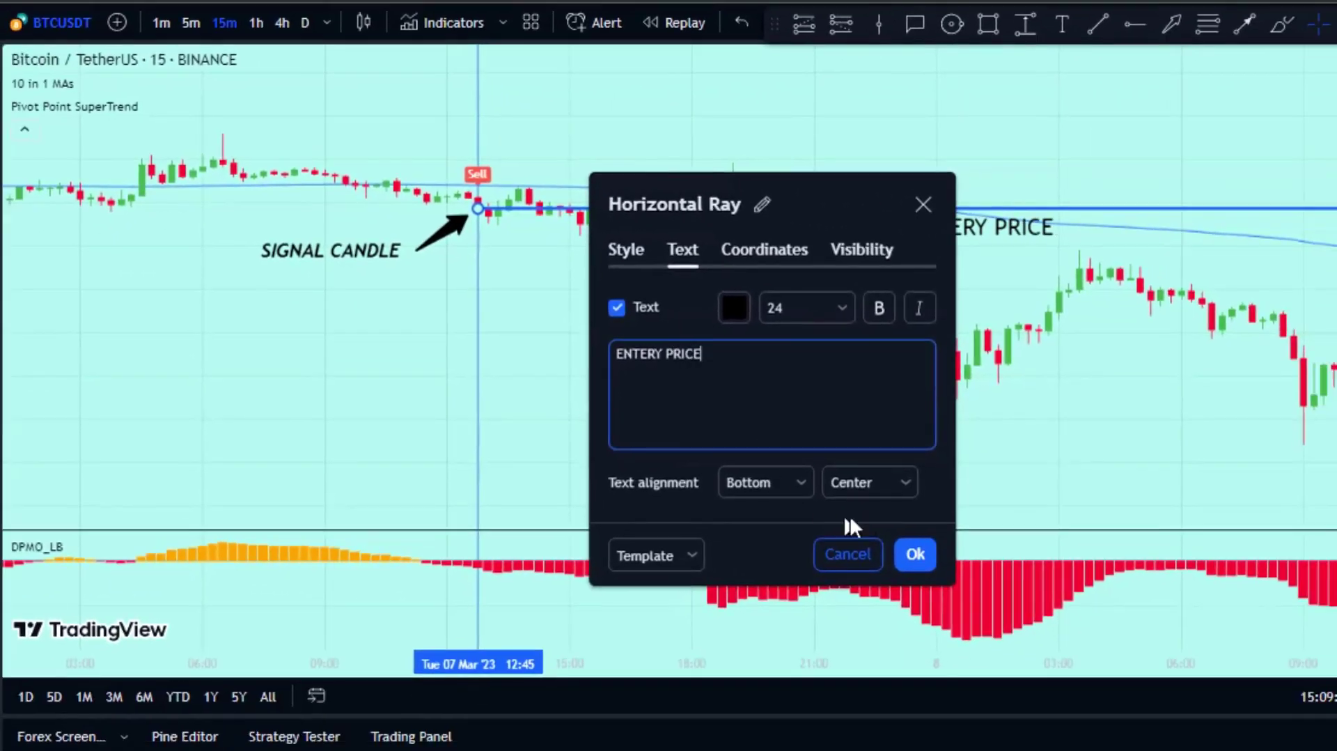
click(915, 554)
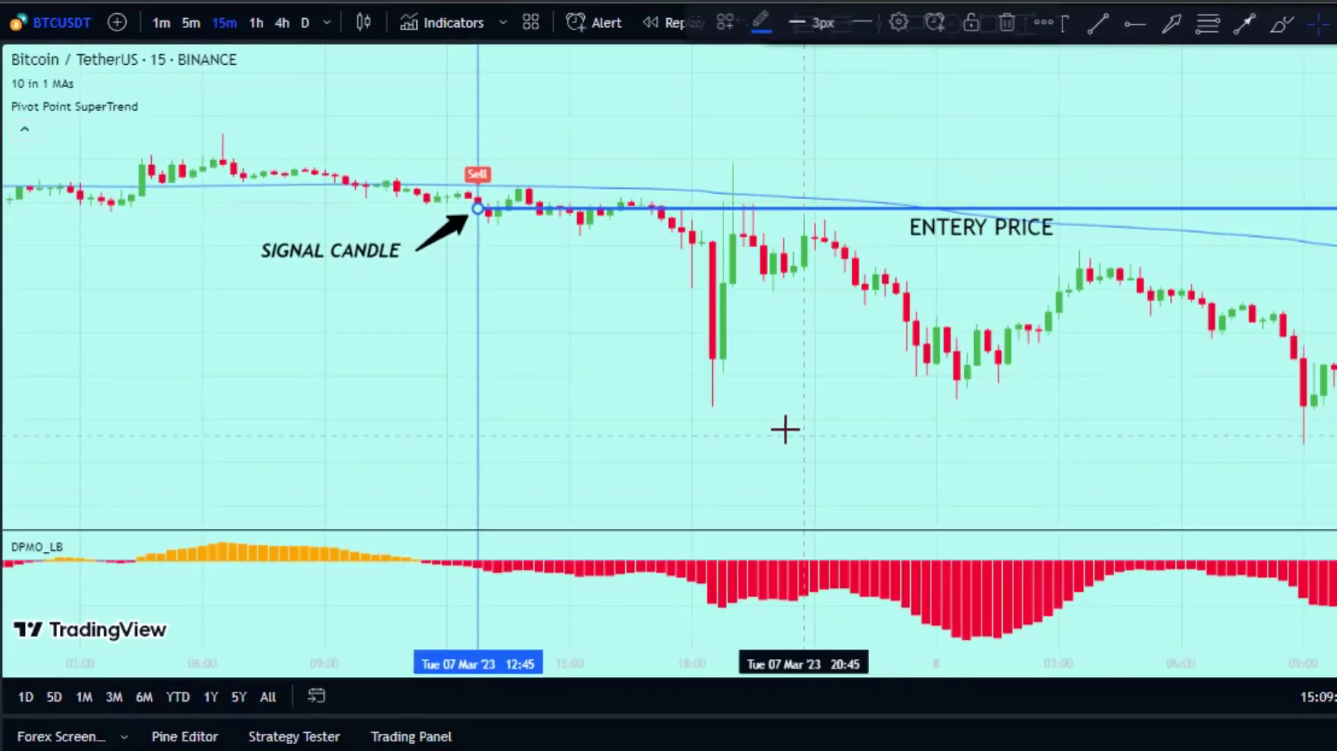
Step: Draw a horizontal ray from the top wick of the swing high before the Sell signal and label it "STOPLOSS"
drag(546, 387, 766, 426)
click(1134, 25)
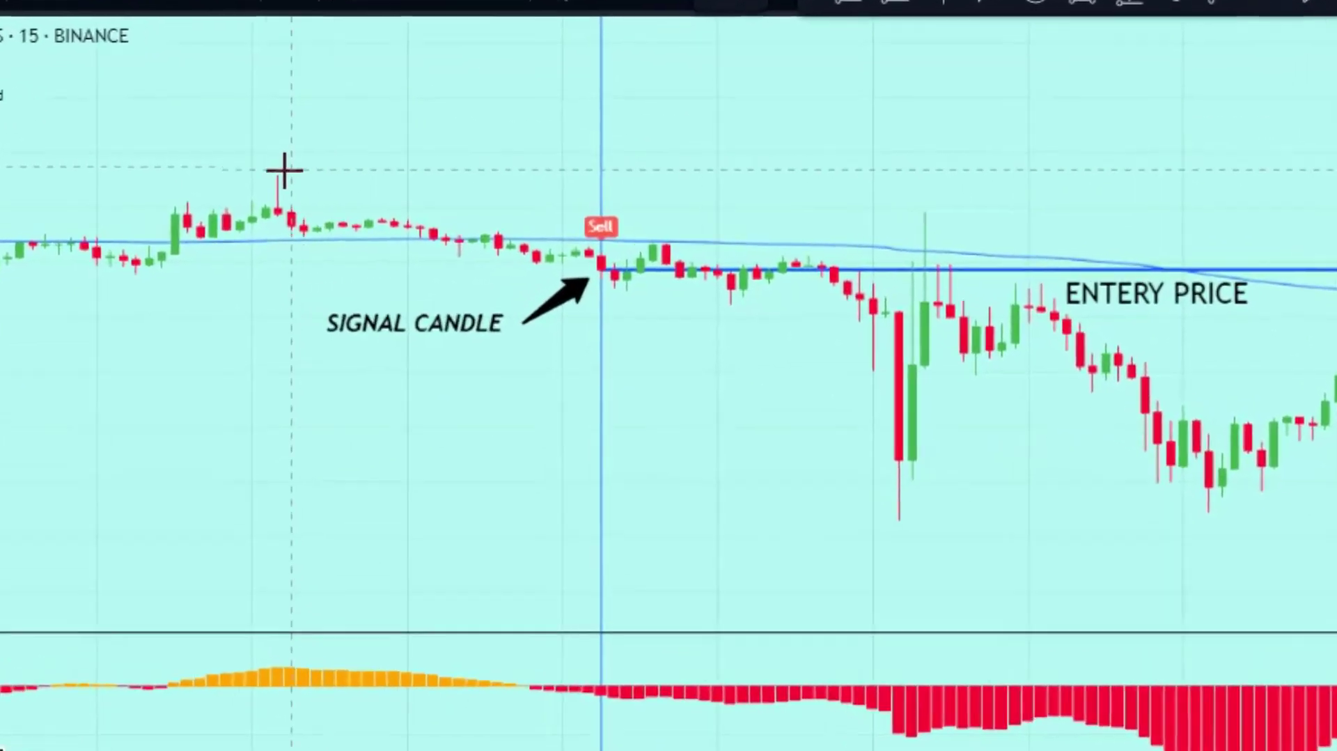
click(328, 171)
double_click(206, 192)
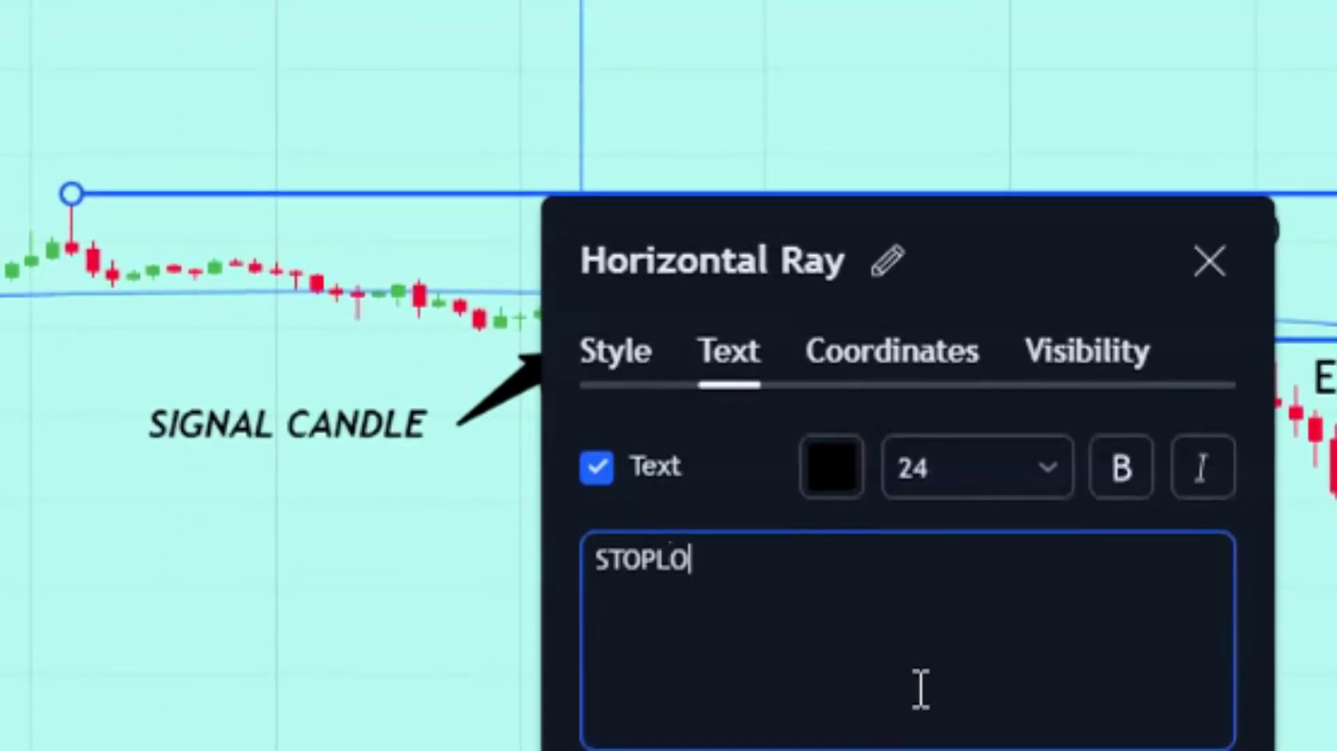
click(207, 135)
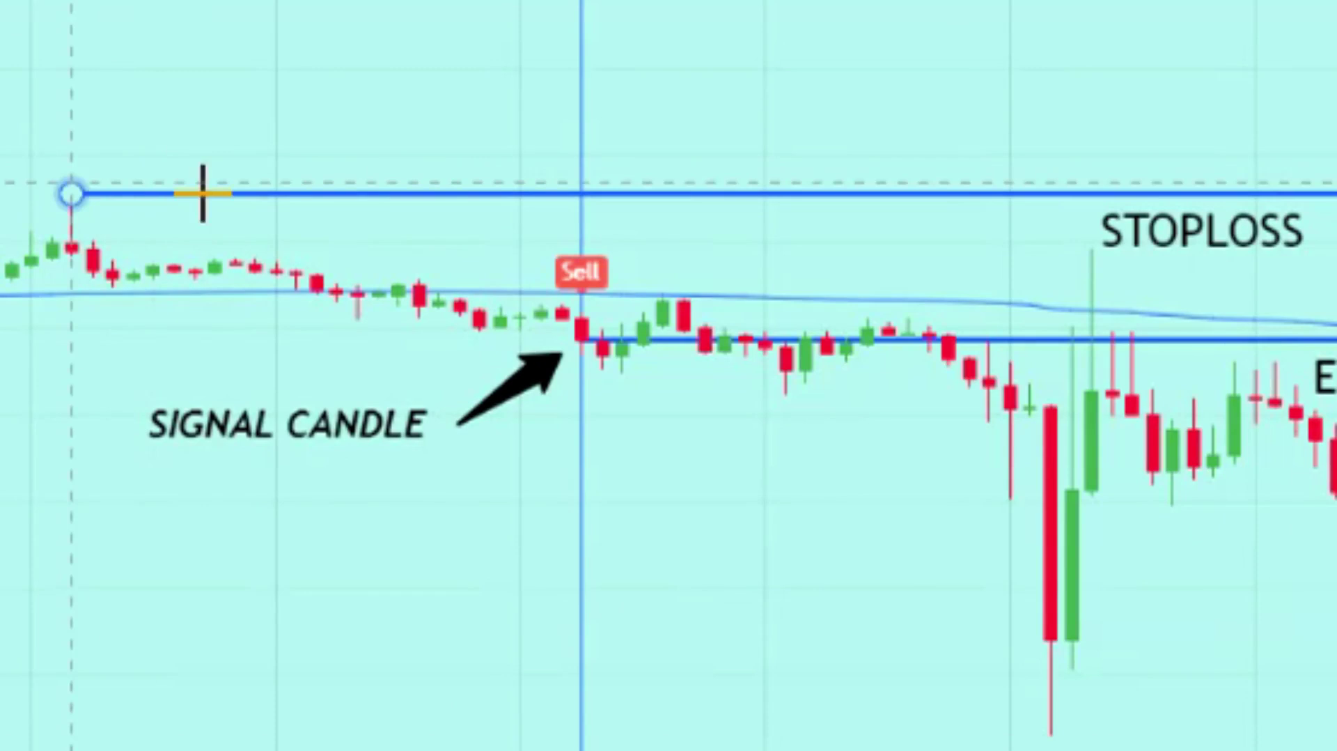
Step: Place a short position at the signal candle's entry line, with its stop on the stoploss ray and a risk/reward ratio of about 1.5
click(578, 339)
drag(581, 211, 583, 189)
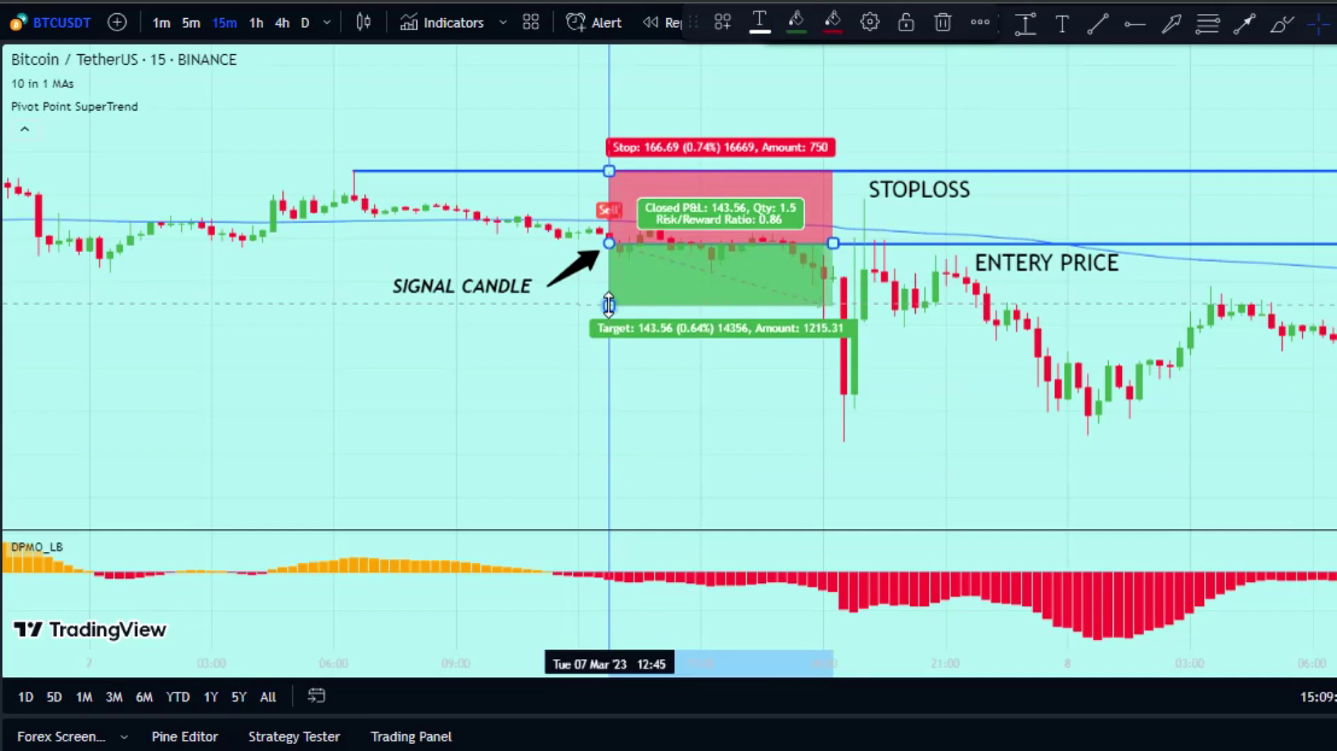
drag(593, 392, 592, 463)
drag(608, 350, 608, 355)
click(454, 413)
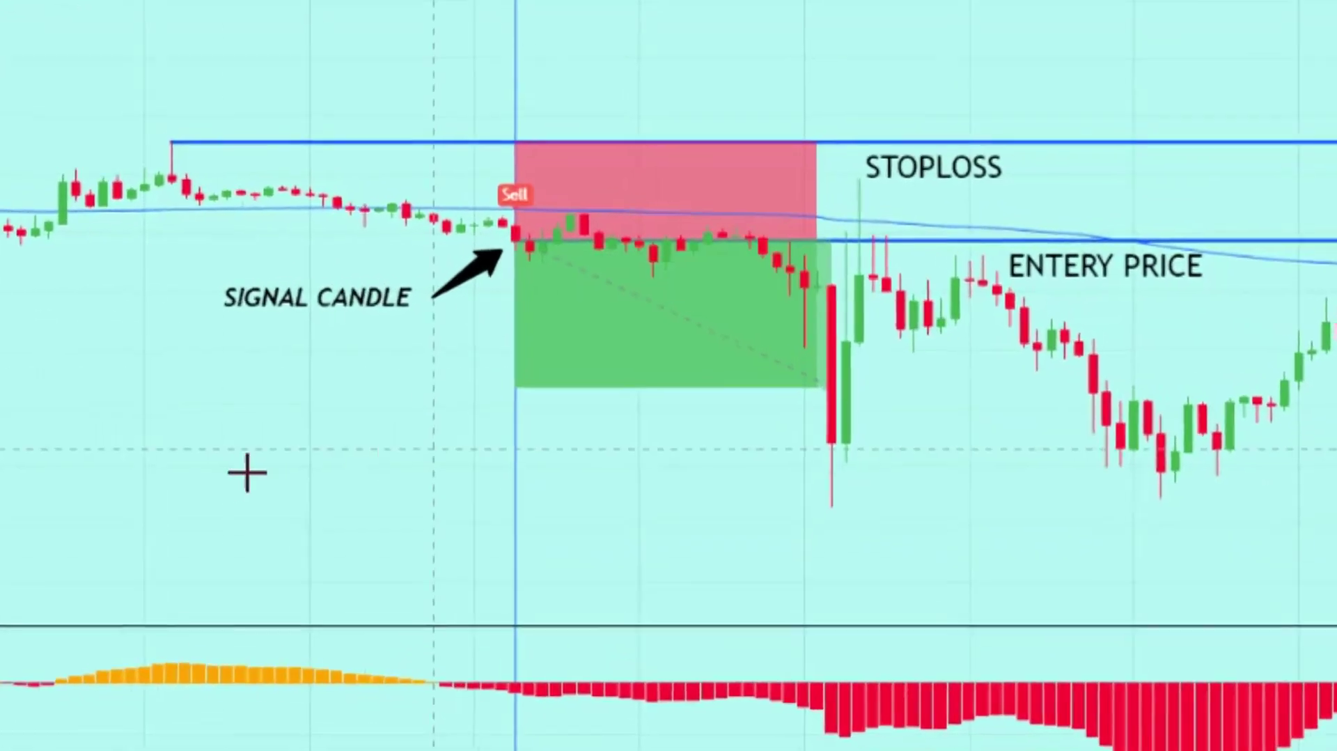
Step: Draw a horizontal ray along the short position's target level and label it "TARGET: R/R 1:1.5"
click(479, 400)
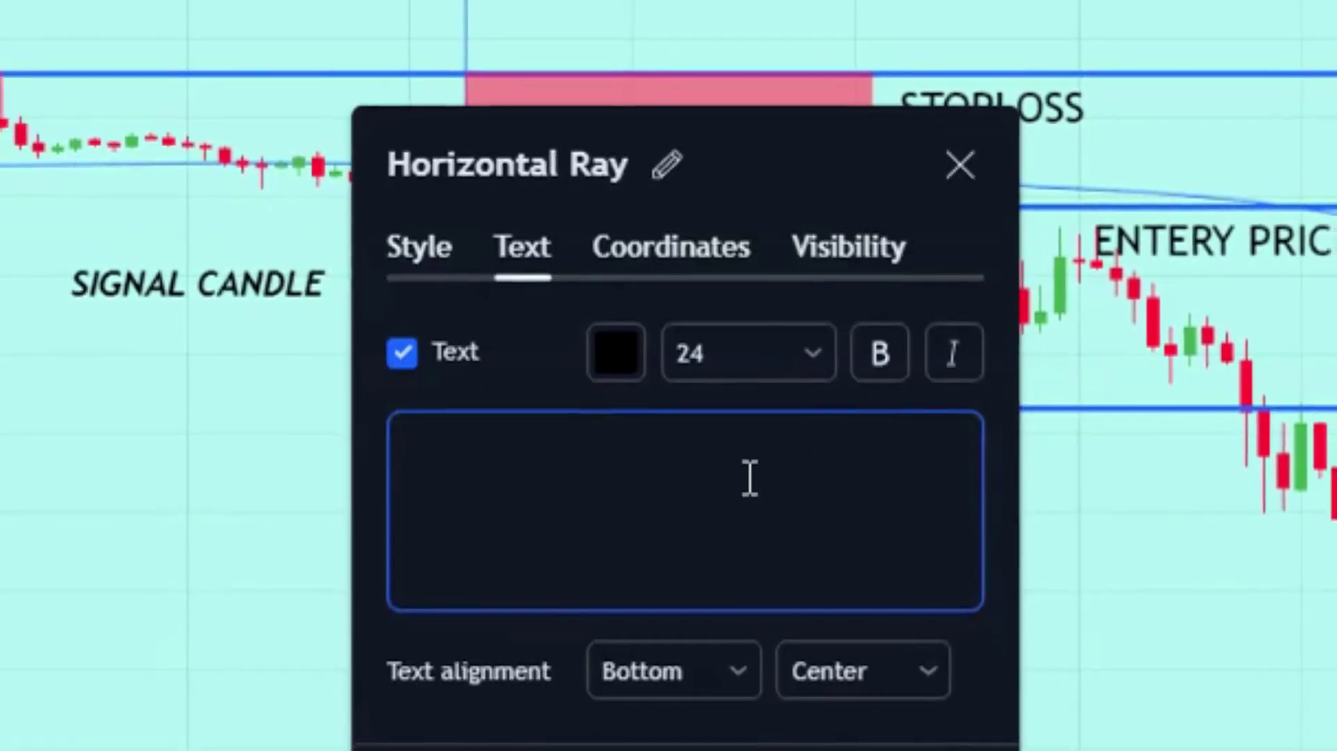
text(TARGET: R/R 1:1.5)
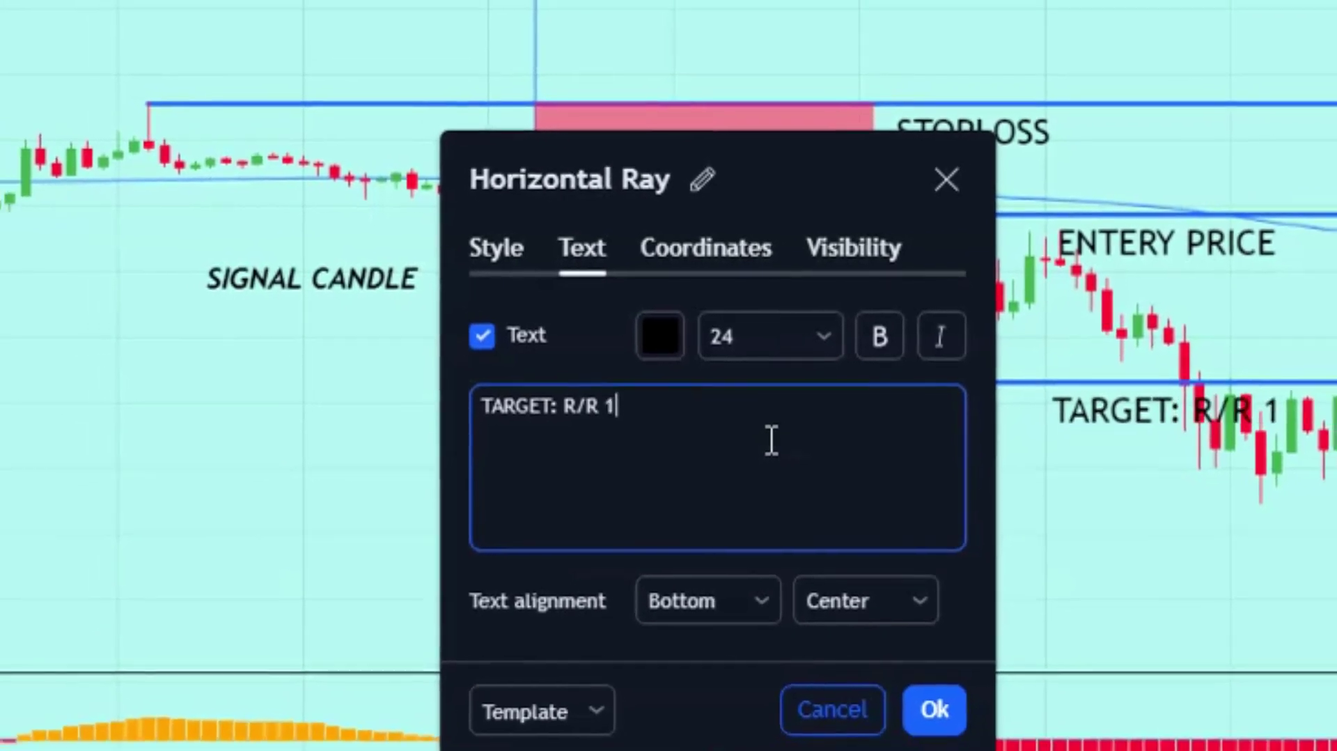
click(930, 677)
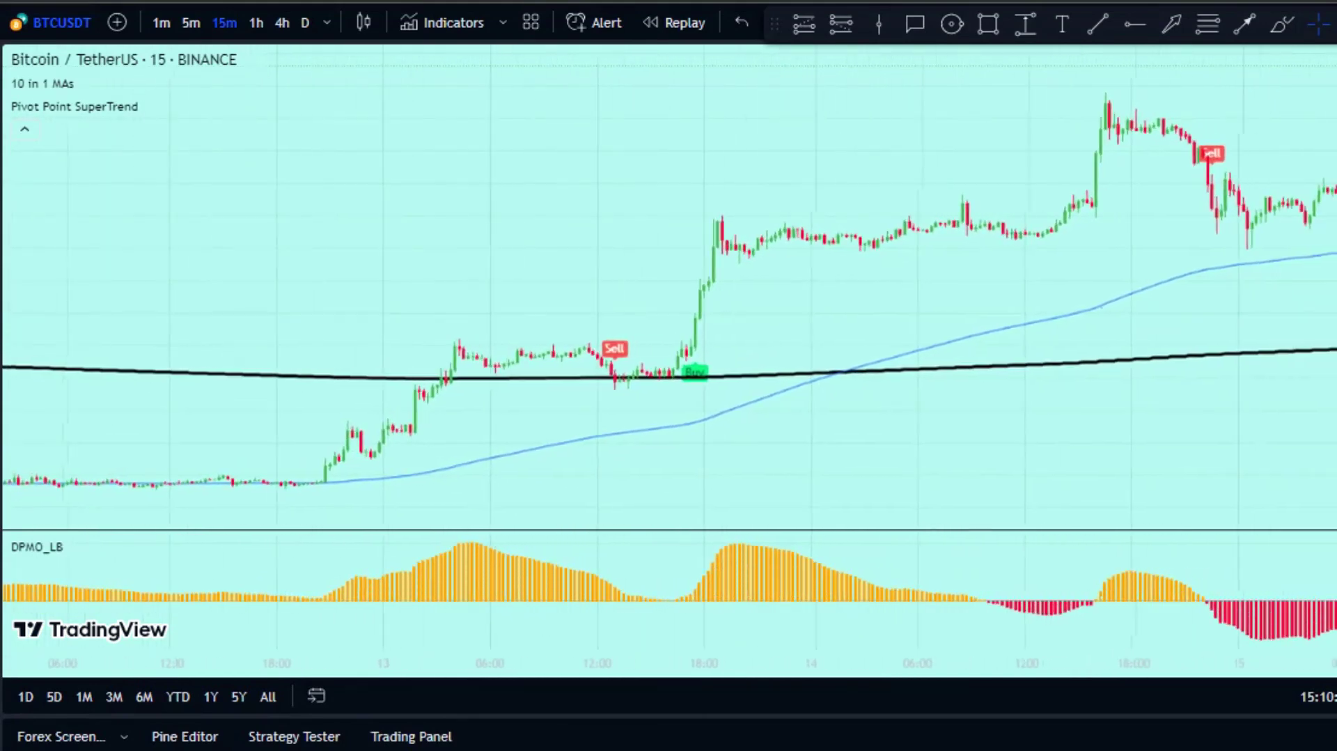
scroll(668, 285, right, 5)
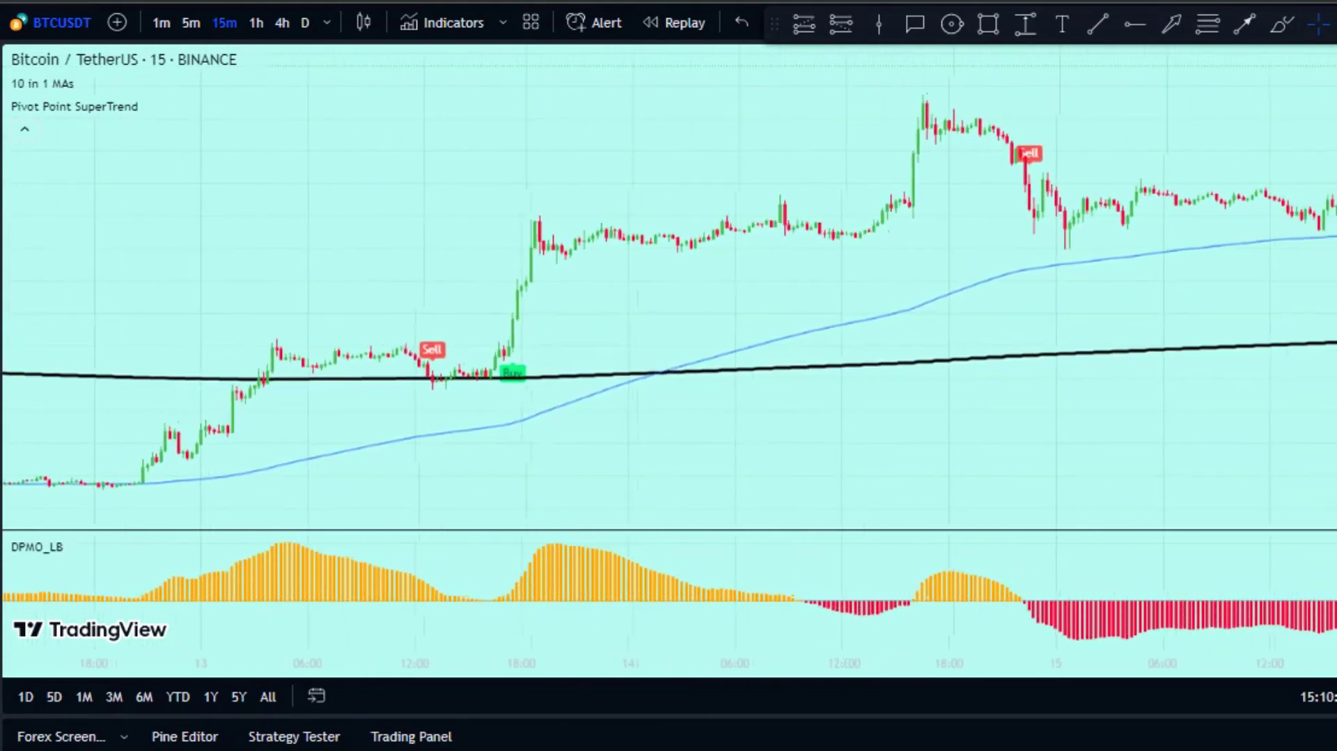